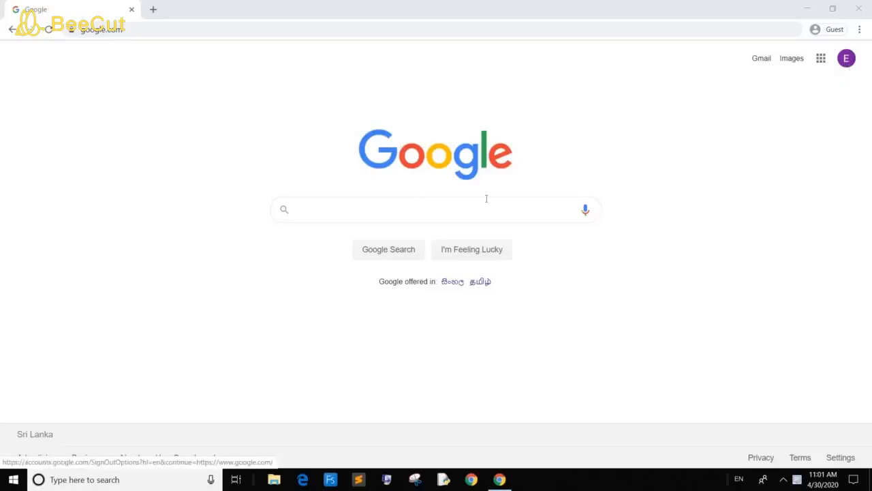
Step: Search the web for "google forms", open Google Forms for personal use and create a blank form
{"action": "left_click", "coordinate": [416, 212]}
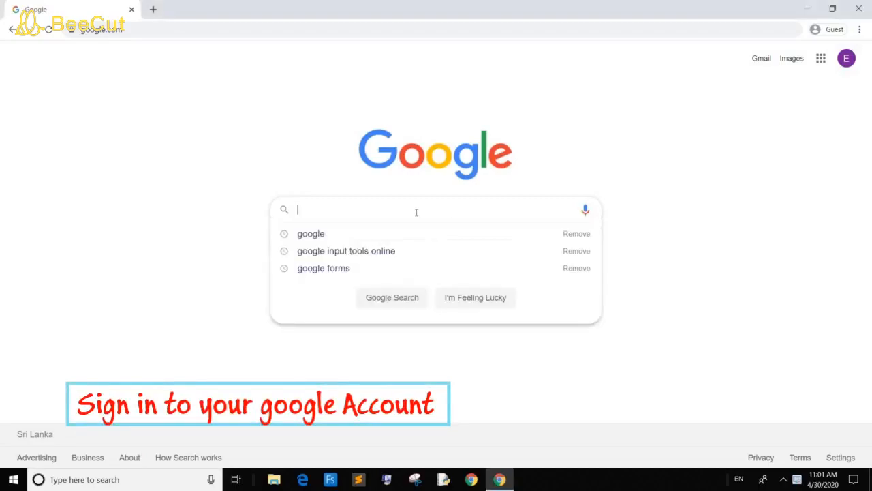
{"action": "left_click", "coordinate": [328, 268]}
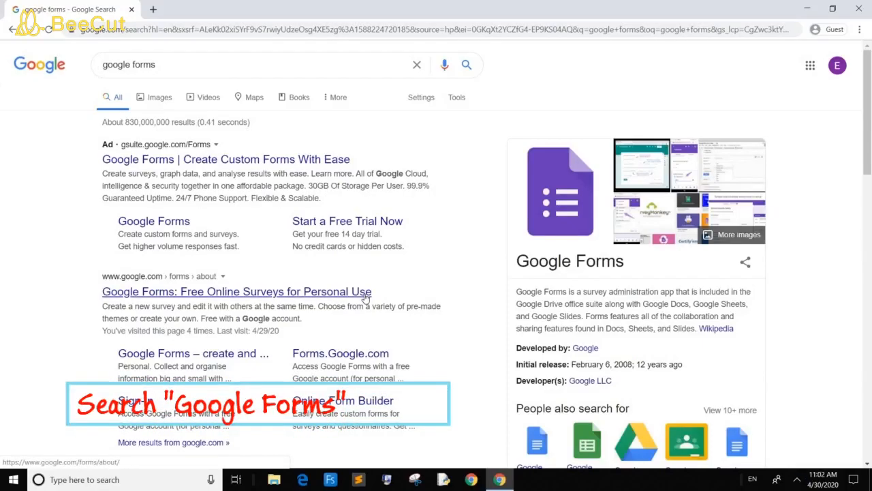
{"action": "left_click", "coordinate": [366, 298]}
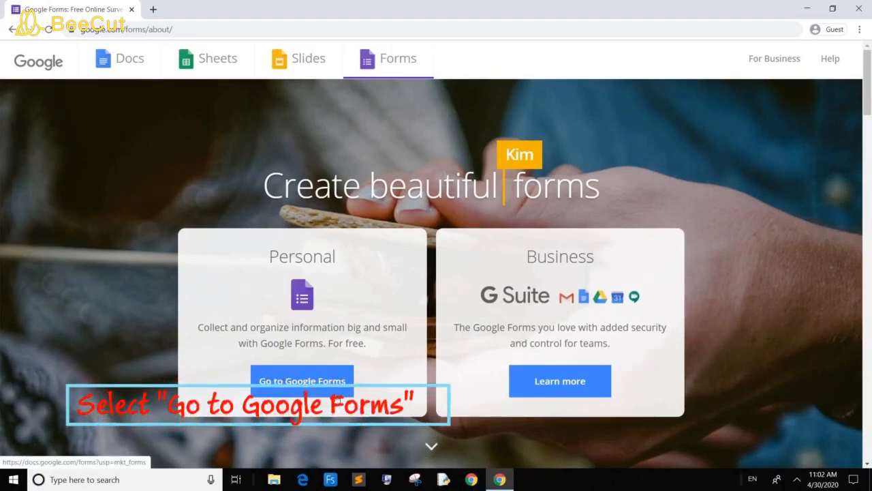
{"action": "left_click", "coordinate": [334, 391]}
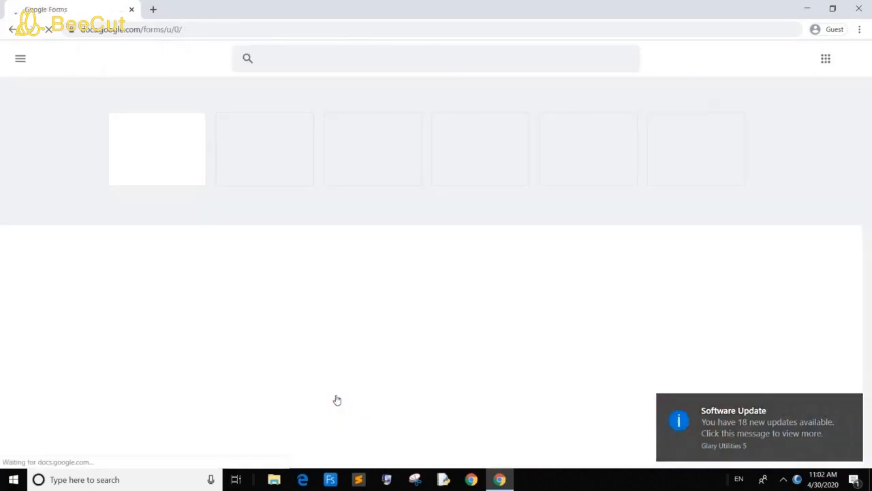
{"action": "left_click", "coordinate": [853, 404]}
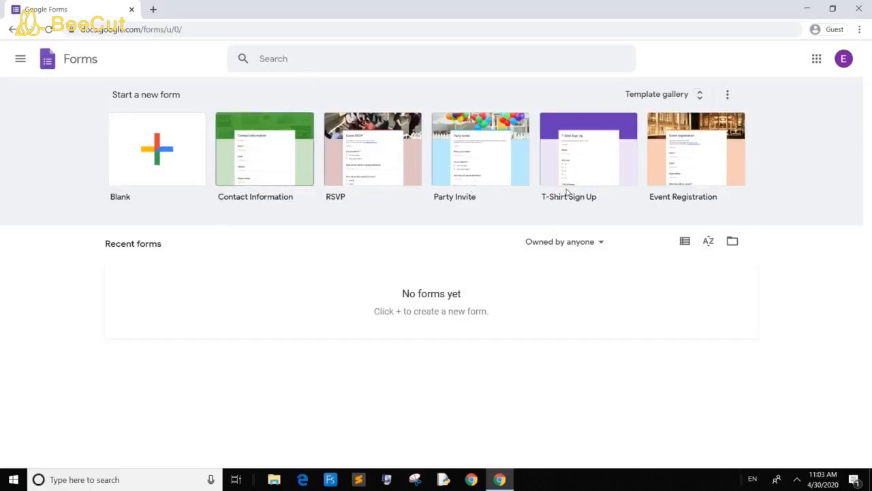
{"action": "left_click", "coordinate": [155, 158]}
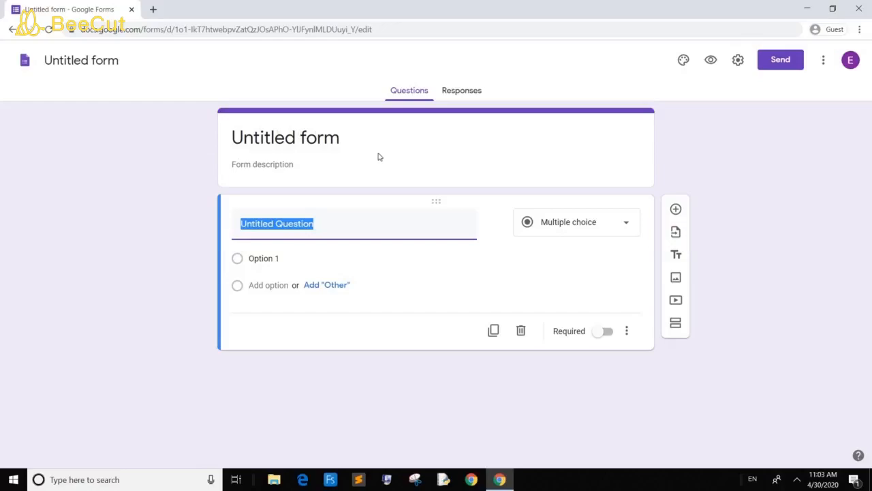
Step: Make the form a quiz in its settings, with marks released immediately after each submission, and save the settings
{"action": "left_click", "coordinate": [737, 63]}
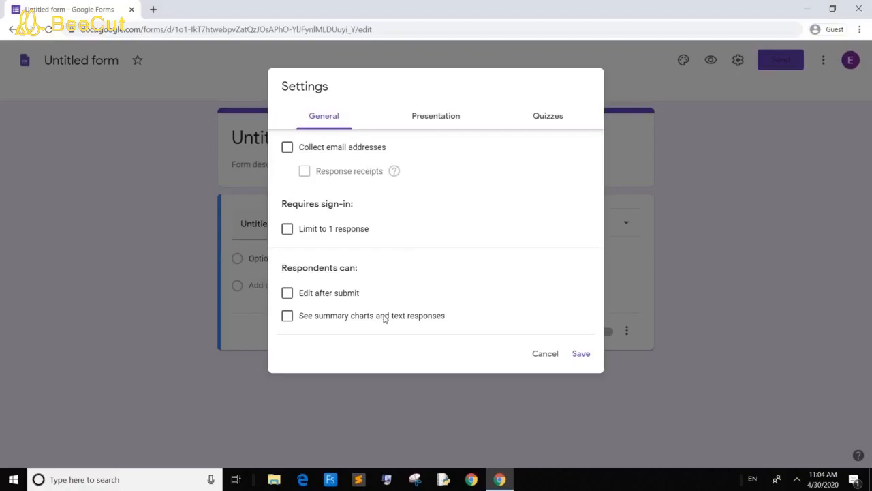
{"action": "left_click", "coordinate": [551, 128]}
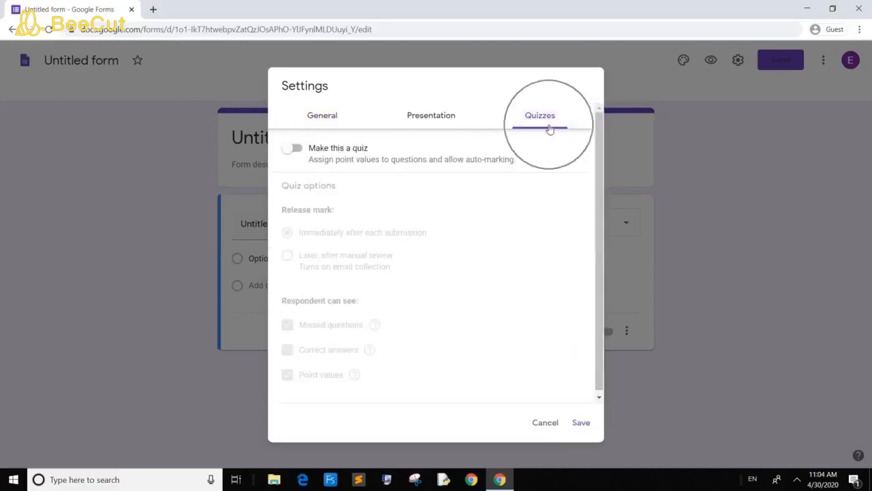
{"action": "left_click", "coordinate": [297, 150]}
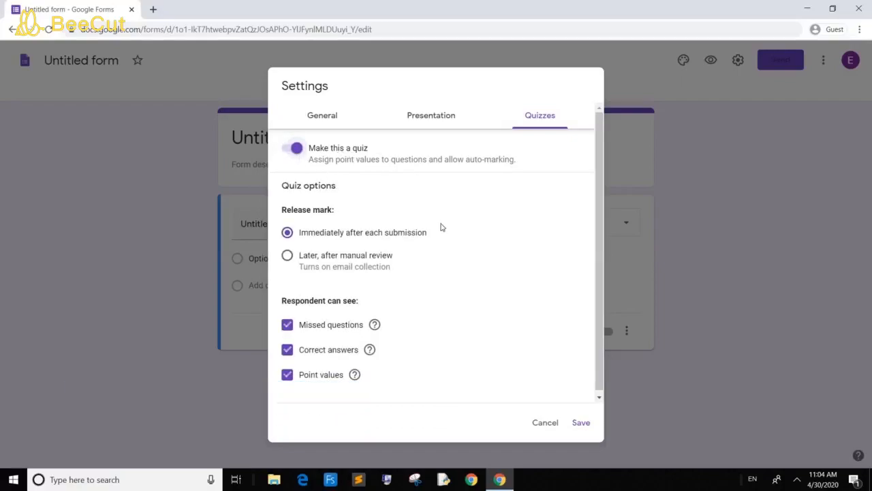
{"action": "left_click", "coordinate": [288, 232]}
{"action": "left_click_drag", "start_coordinate": [284, 210], "coordinate": [341, 216]}
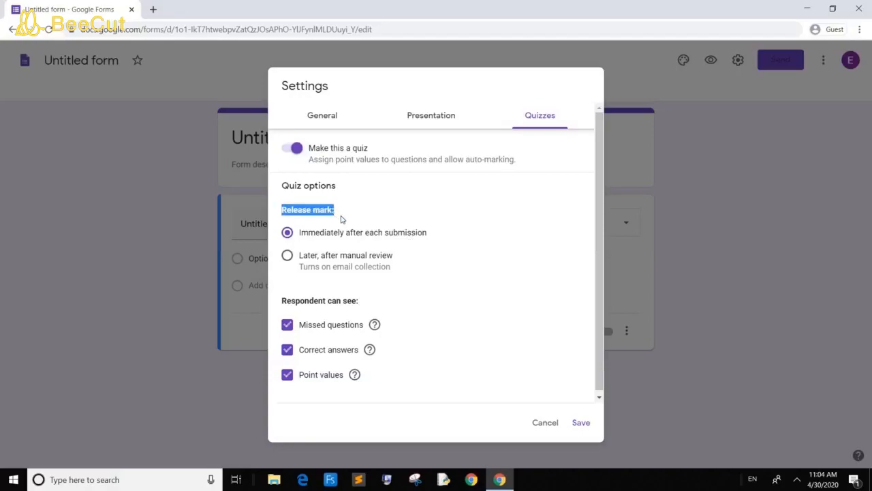
{"action": "left_click", "coordinate": [345, 215]}
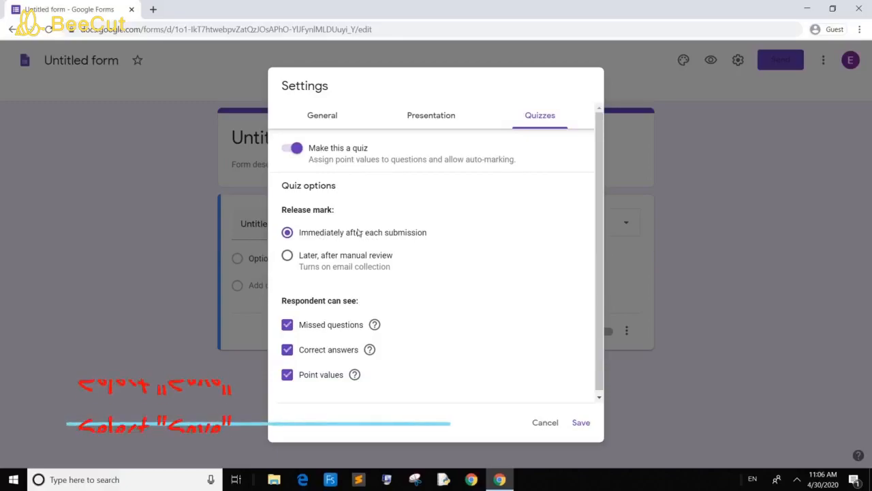
{"action": "left_click", "coordinate": [580, 423]}
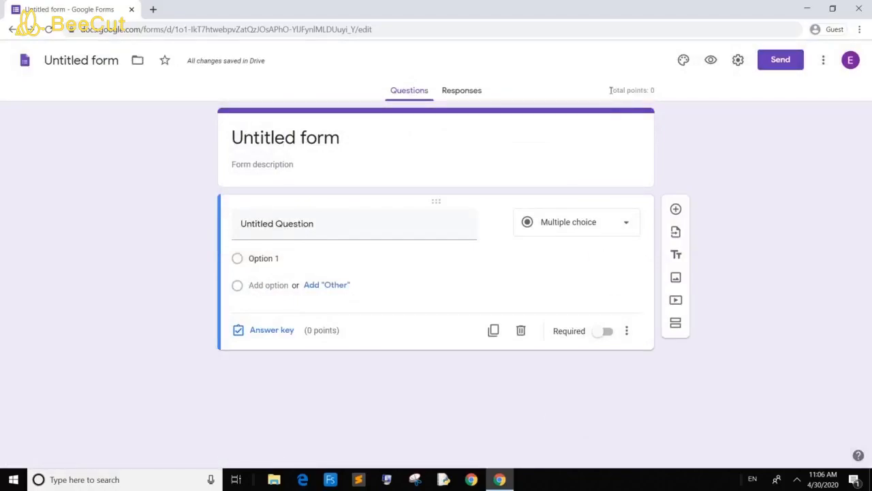
{"action": "left_click_drag", "start_coordinate": [609, 89], "coordinate": [654, 88]}
{"action": "left_click", "coordinate": [677, 141]}
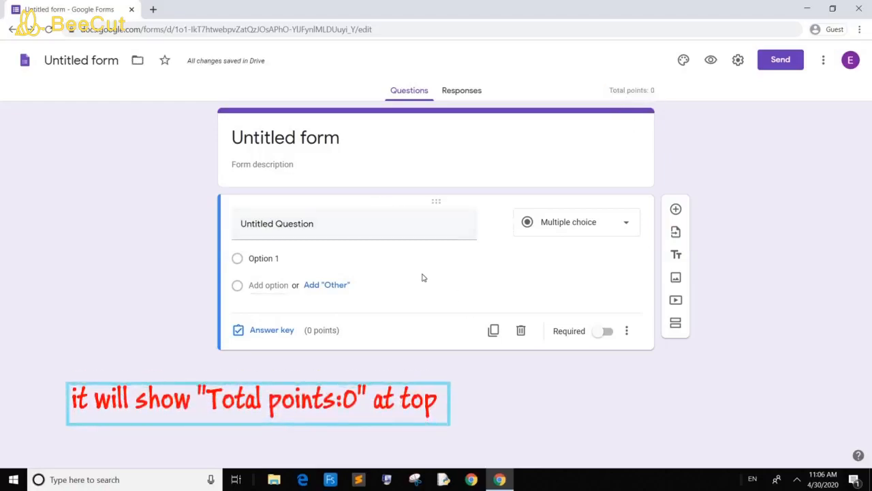
Step: Change the form's title to "Sample Quiz"
{"action": "left_click", "coordinate": [320, 139]}
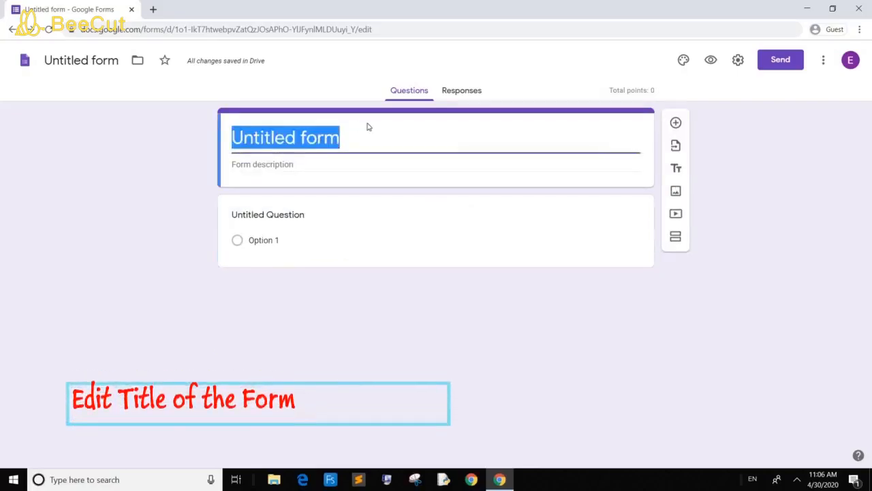
{"action": "type", "text": "Sample Quiz"}
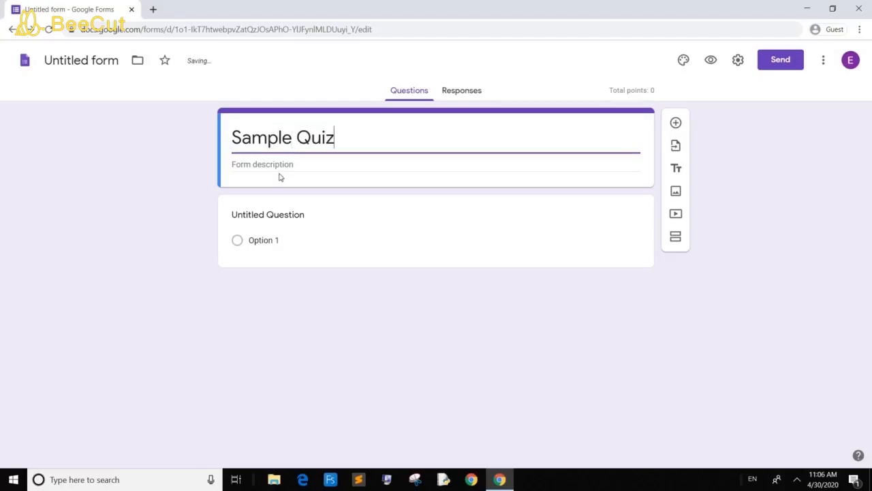
Step: Enter "For O/L students" as the form description
{"action": "left_click", "coordinate": [293, 166]}
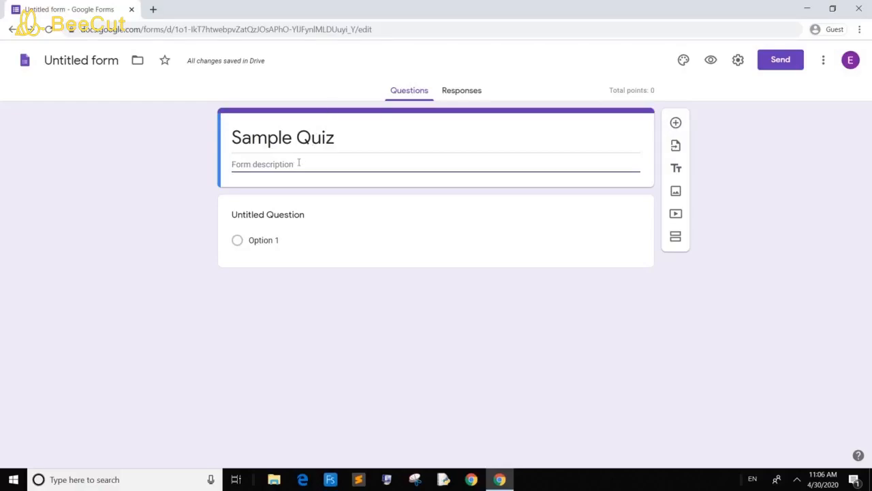
{"action": "type", "text": "F"}
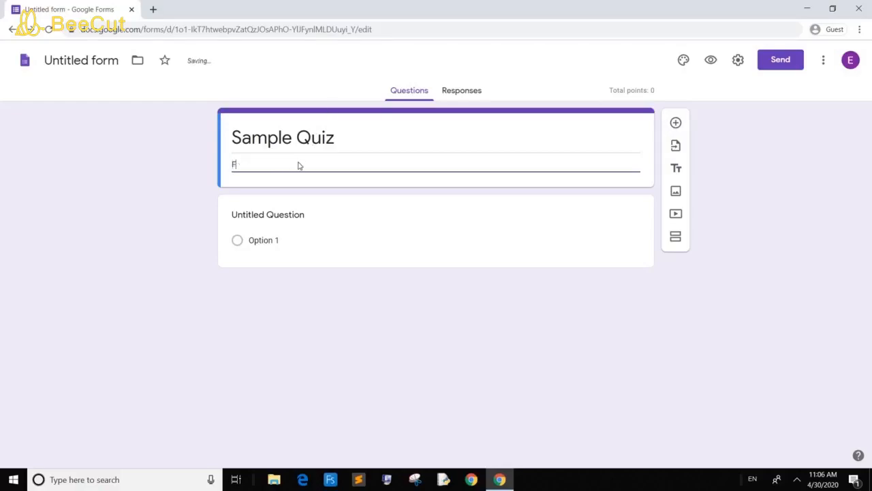
{"action": "type", "text": "or"}
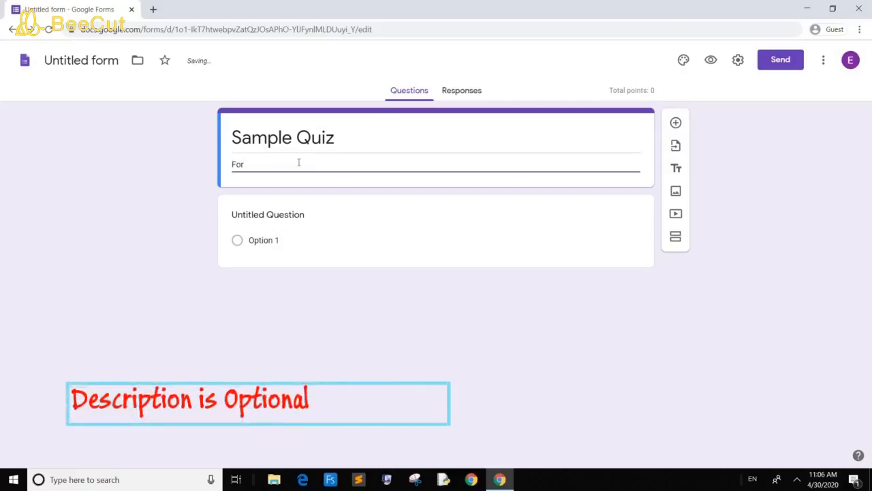
{"action": "type", "text": " O"}
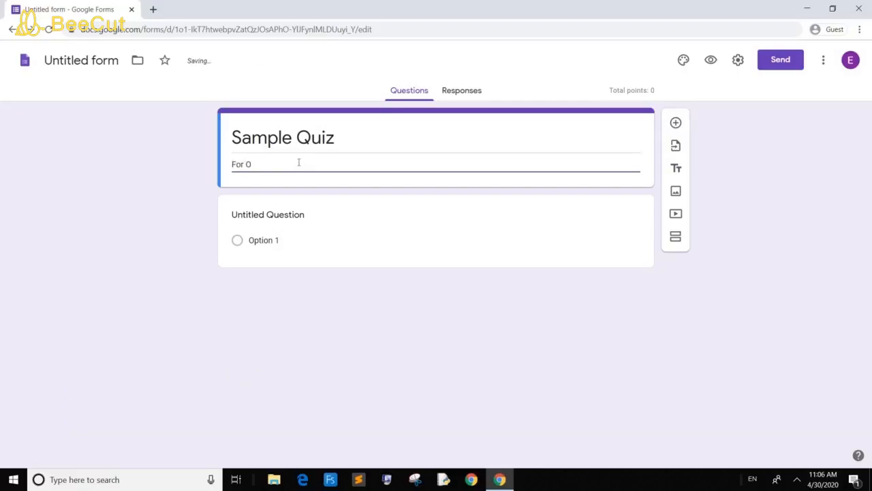
{"action": "type", "text": "/L students"}
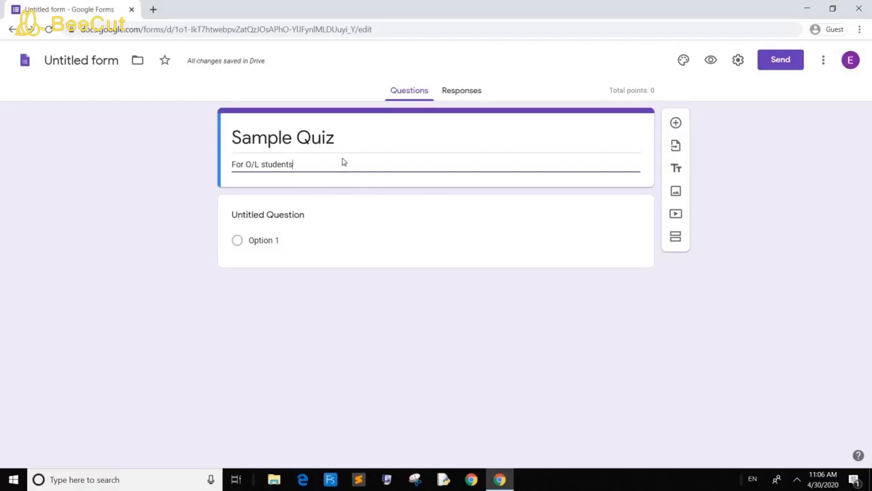
Step: Turn the untitled first question into a required short-answer question named "Full Name"
{"action": "left_click", "coordinate": [303, 215]}
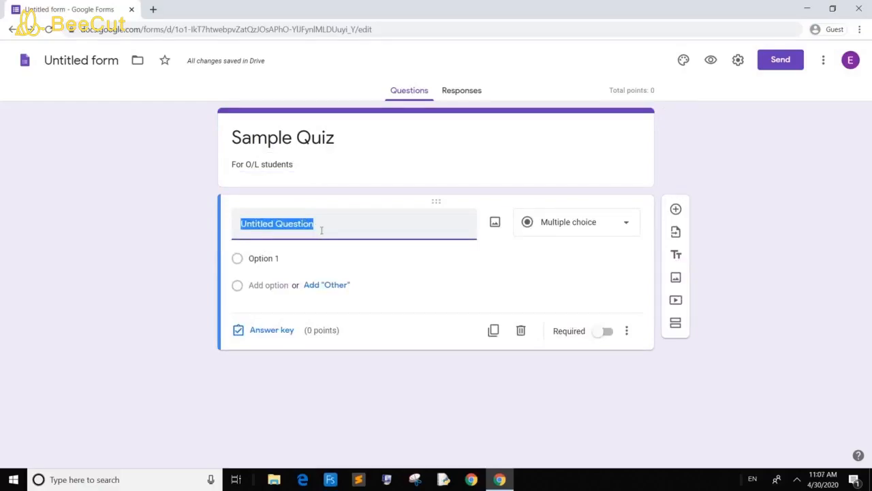
{"action": "type", "text": "F"}
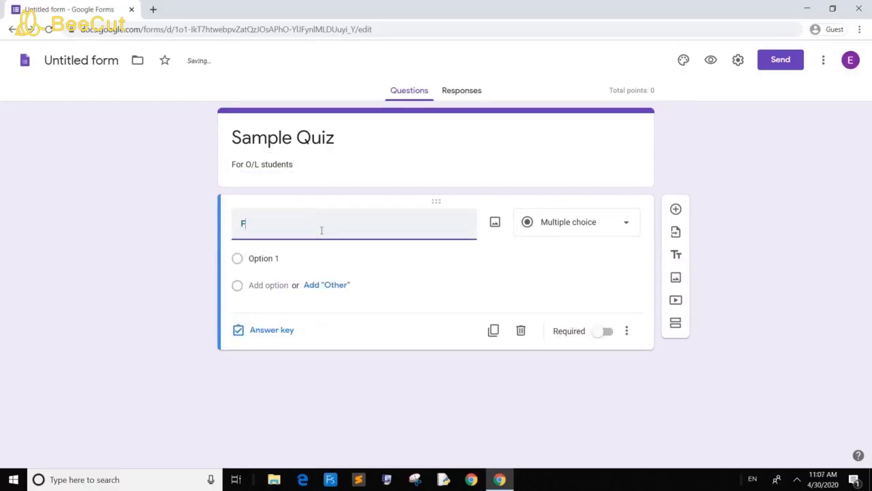
{"action": "type", "text": "ull Name"}
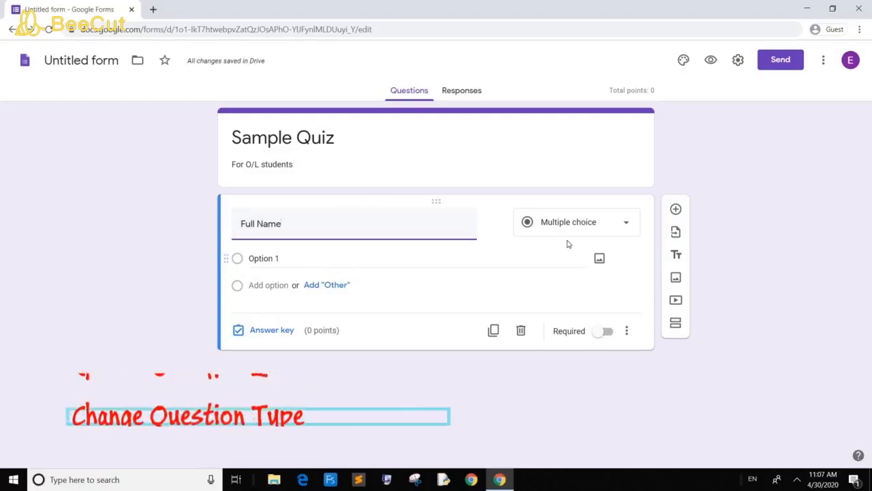
{"action": "left_click", "coordinate": [613, 230]}
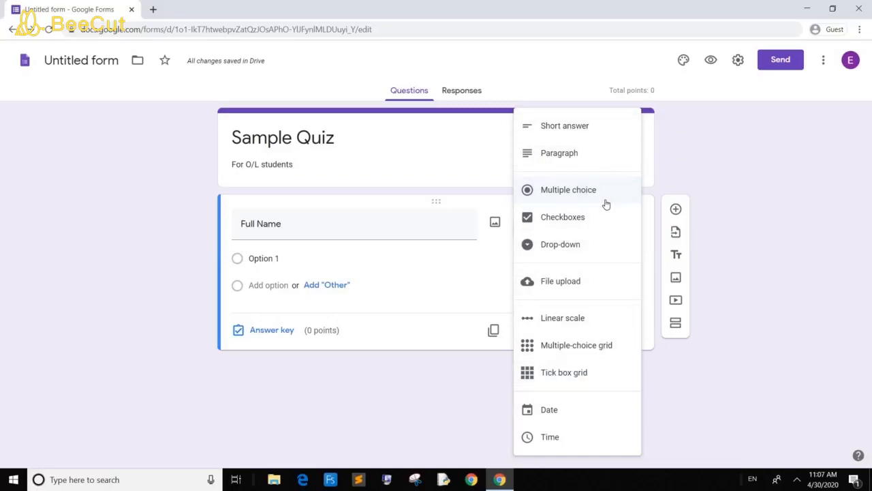
{"action": "left_click", "coordinate": [598, 140]}
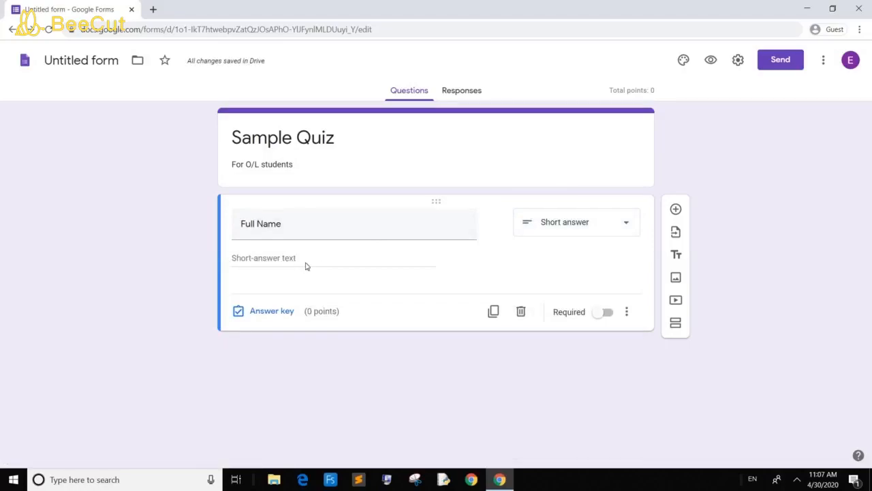
{"action": "left_click", "coordinate": [606, 312]}
Step: Add a second question named "Grade" and set its question type to Drop-down
{"action": "left_click", "coordinate": [675, 209]}
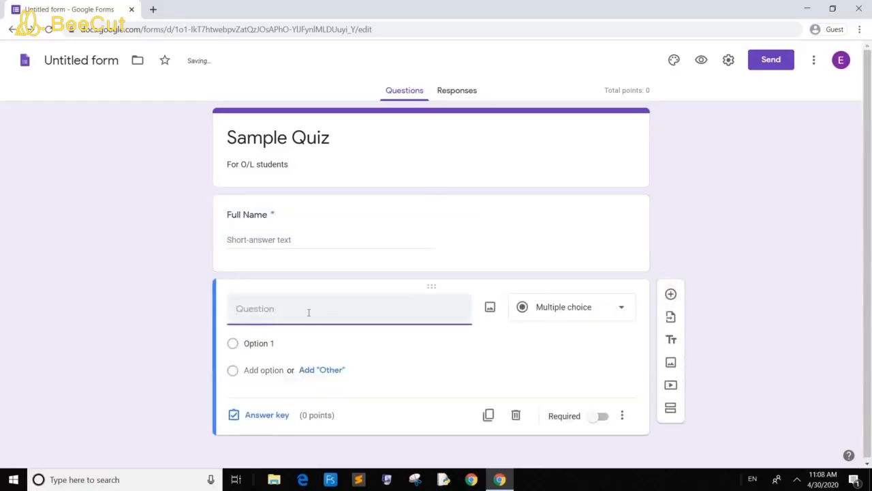
{"action": "type", "text": "Grade"}
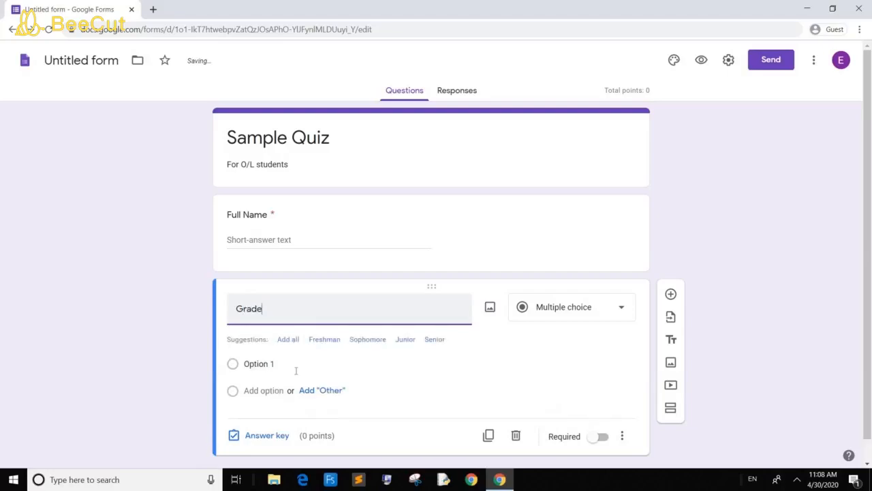
{"action": "left_click", "coordinate": [604, 306]}
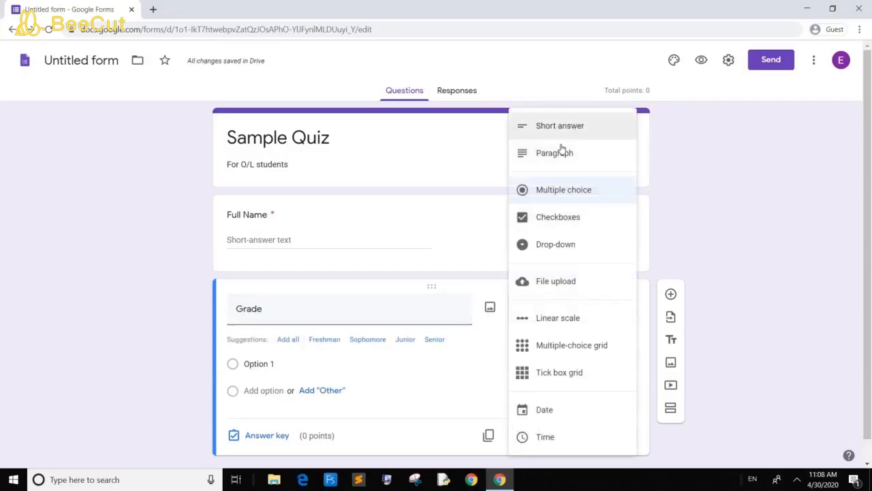
{"action": "left_click", "coordinate": [560, 128]}
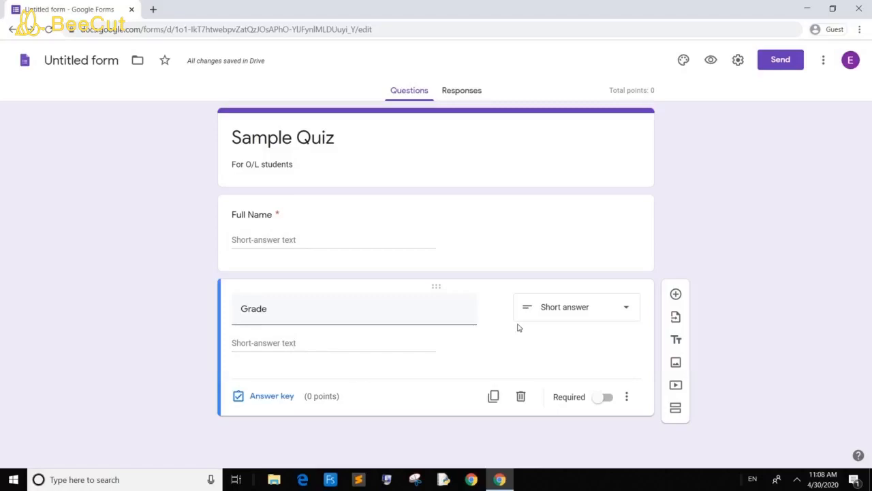
{"action": "left_click", "coordinate": [579, 313]}
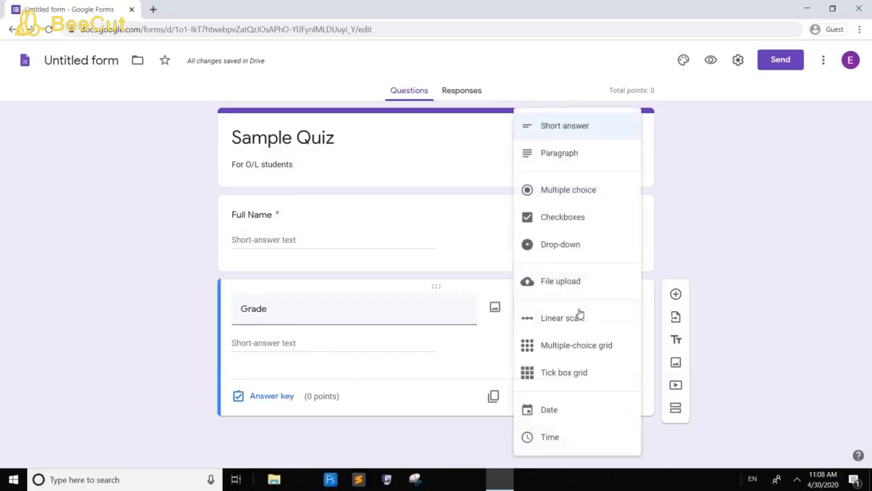
{"action": "left_click", "coordinate": [596, 250]}
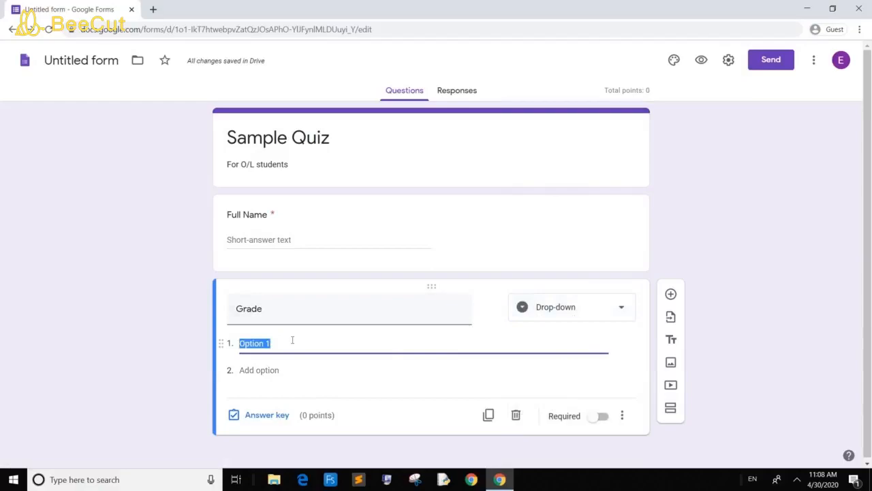
Step: Give the Grade question the options "11 A" and "11 B" and make it required
{"action": "type", "text": "11"}
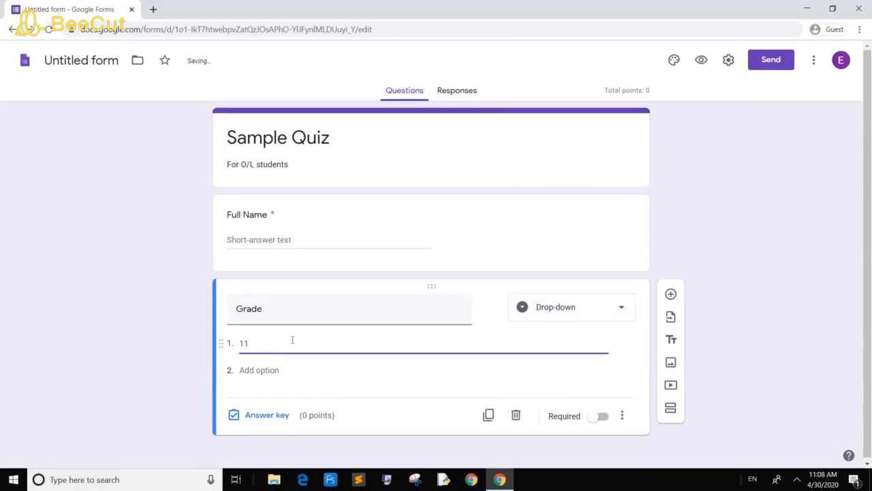
{"action": "type", "text": " A"}
{"action": "left_click", "coordinate": [276, 370]}
{"action": "type", "text": "11 B"}
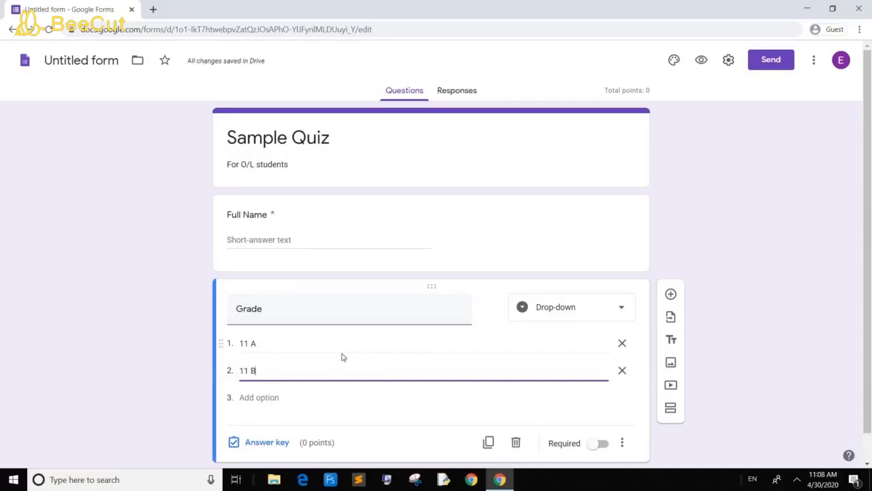
{"action": "left_click", "coordinate": [603, 444]}
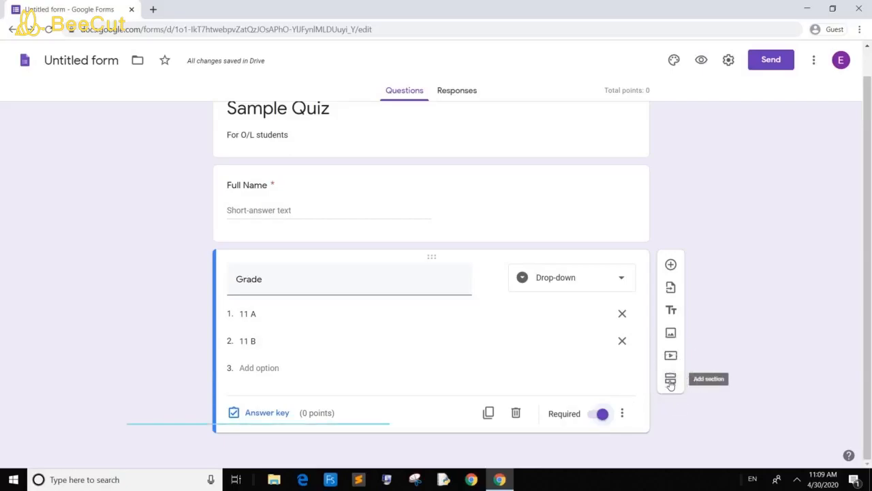
Step: Add a second section after the Grade question and title it "Quiz"
{"action": "left_click", "coordinate": [671, 382]}
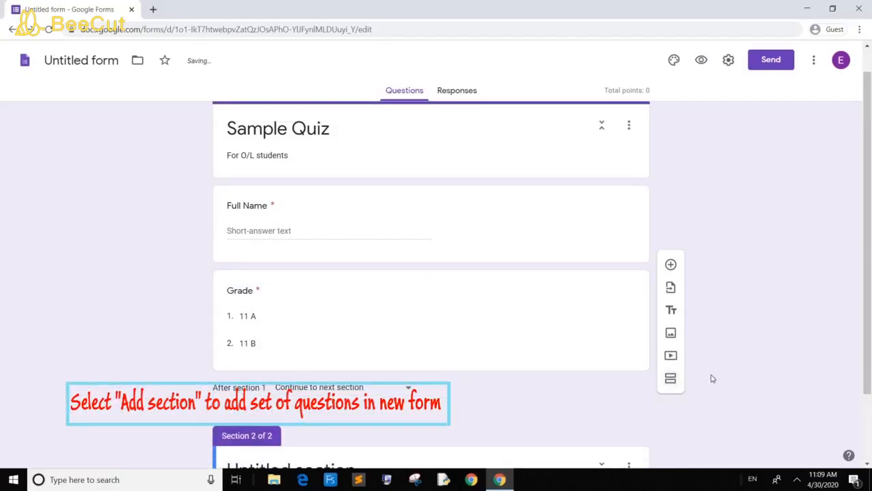
{"action": "scroll", "coordinate": [710, 376], "scroll_direction": "up", "scroll_amount": 2}
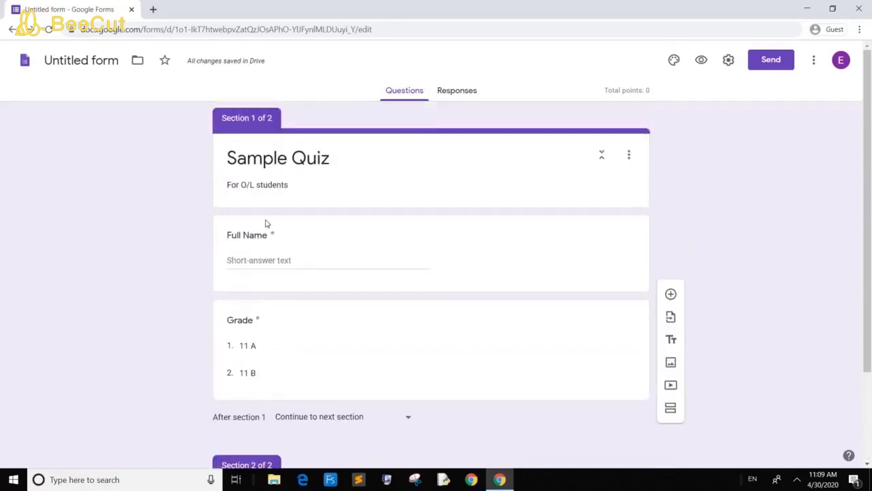
{"action": "scroll", "coordinate": [300, 364], "scroll_direction": "down", "scroll_amount": 2}
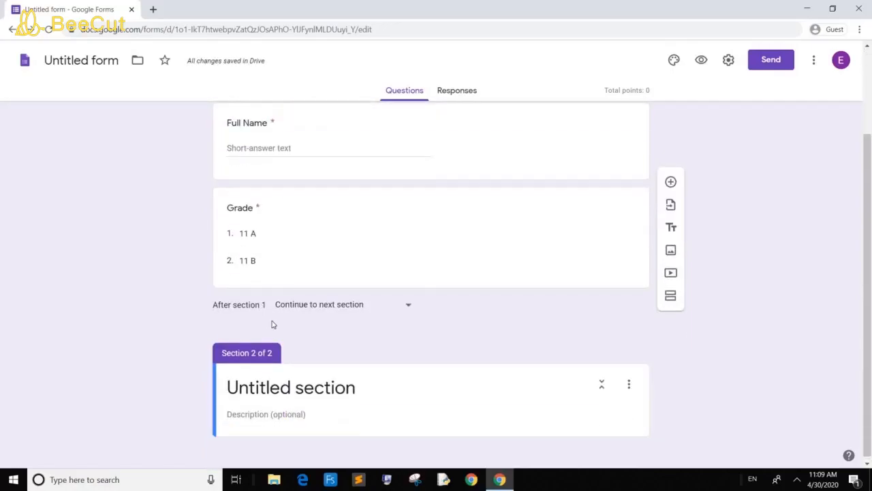
{"action": "left_click", "coordinate": [325, 372]}
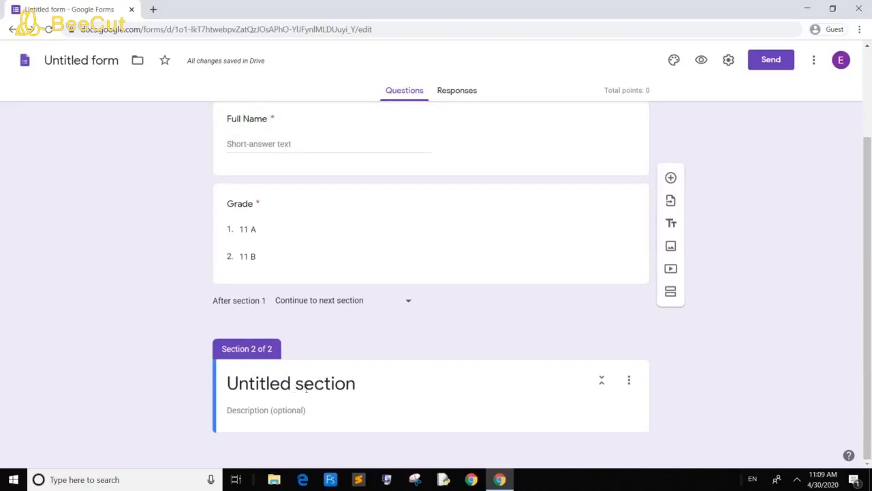
{"action": "left_click", "coordinate": [310, 384]}
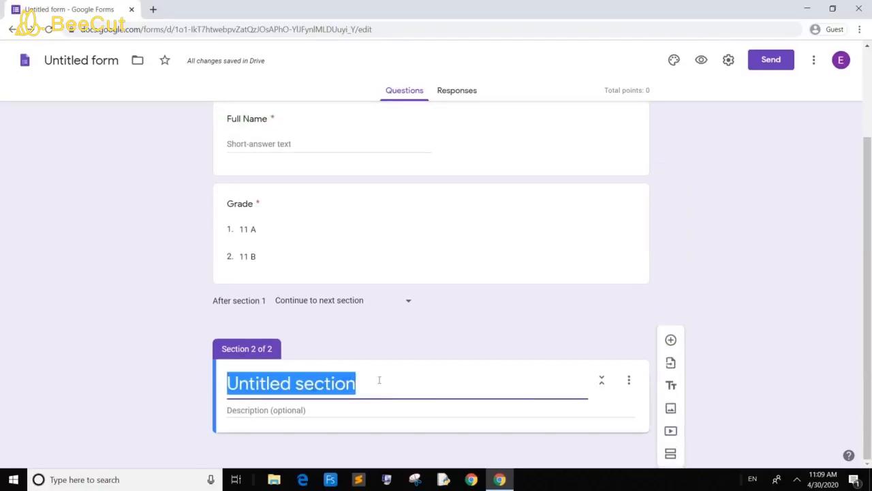
{"action": "type", "text": "Q"}
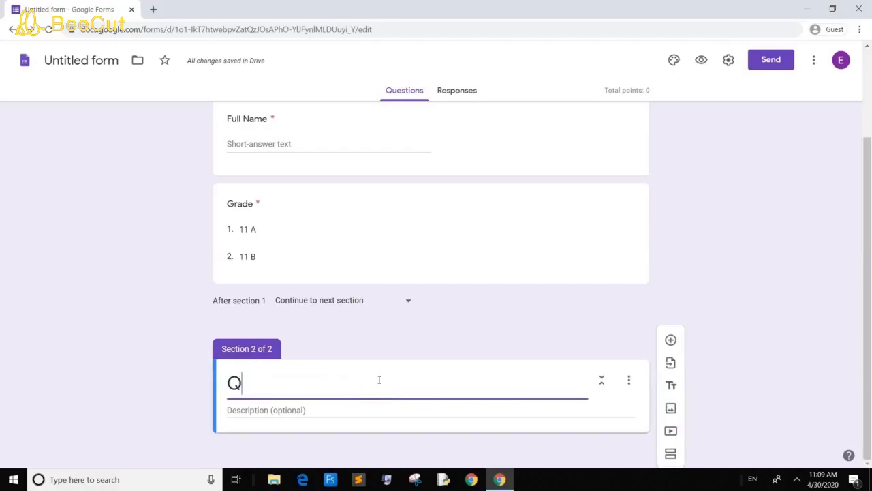
{"action": "type", "text": "uiz"}
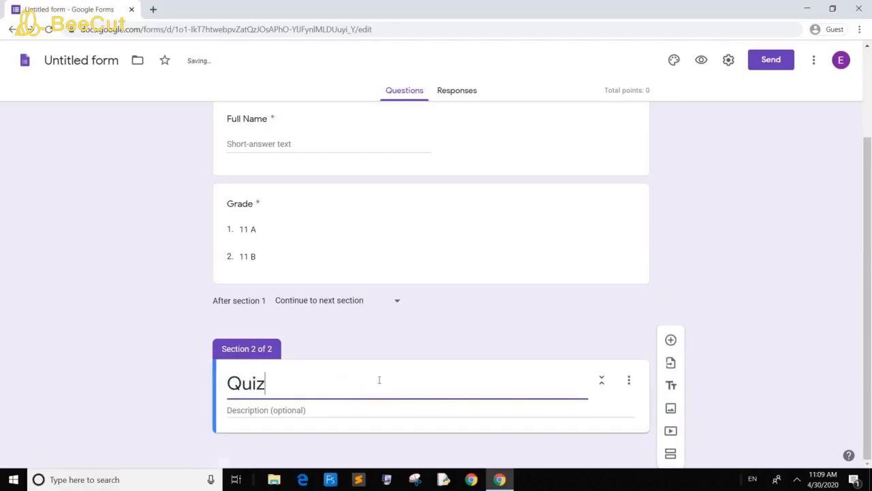
Step: Enter "Answer all question" as the description of the Quiz section
{"action": "left_click", "coordinate": [314, 413]}
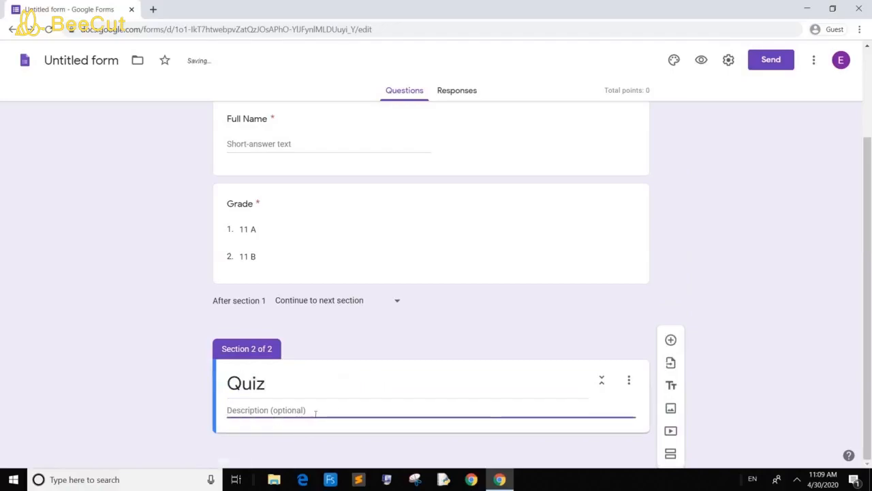
{"action": "type", "text": "Answer"}
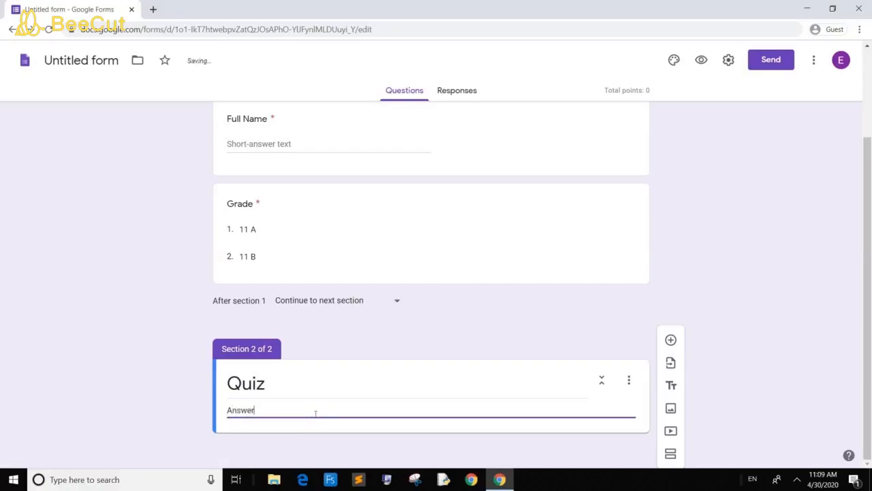
{"action": "type", "text": " all question"}
{"action": "left_click", "coordinate": [724, 347]}
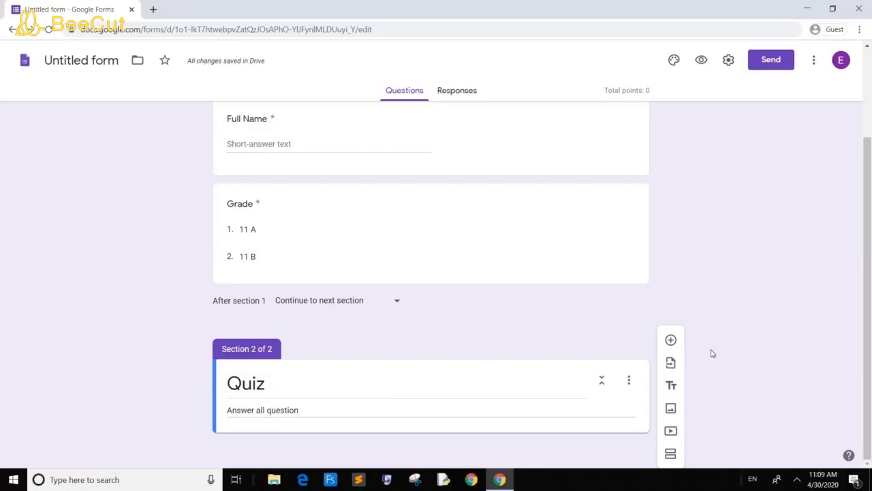
Step: Add a blank question to the Quiz section and place the Word document Sample Questions.docx beside the form
{"action": "left_click", "coordinate": [671, 340]}
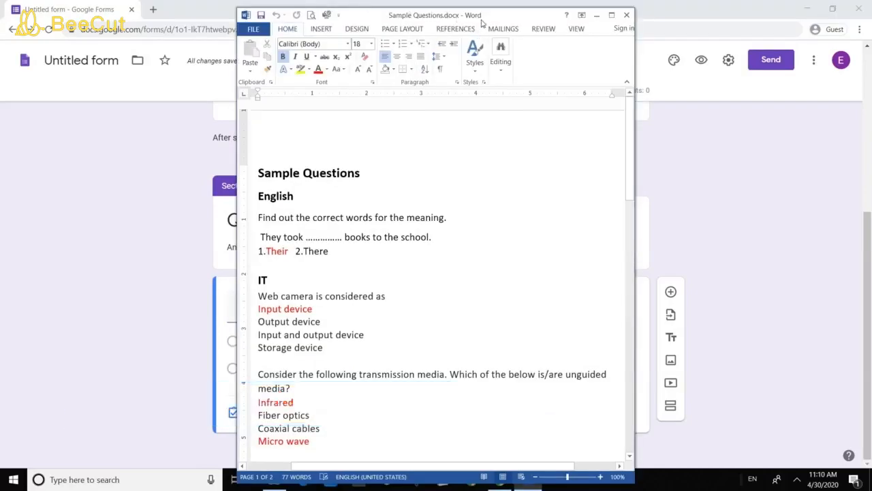
{"action": "key", "text": "super+Right"}
{"action": "left_click_drag", "start_coordinate": [863, 6], "coordinate": [737, 14]}
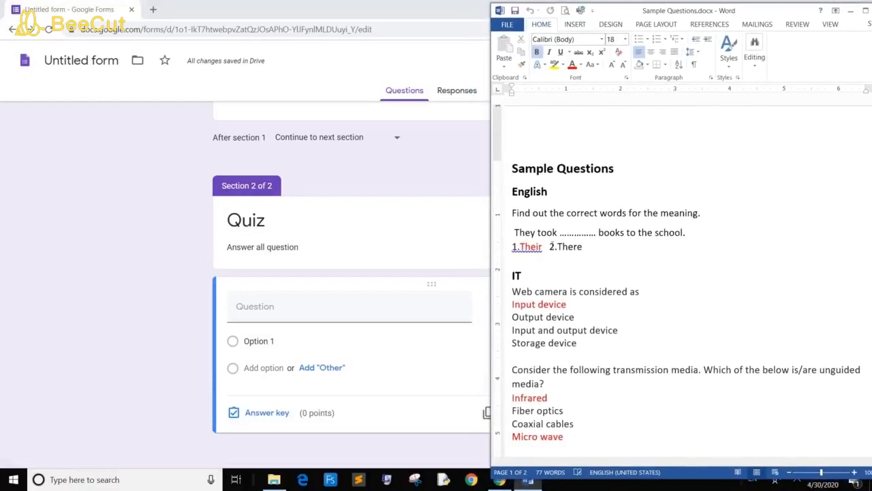
Step: Review the English exercise's instruction line and fill-in sentence in the Sample Questions document
{"action": "scroll", "coordinate": [574, 238], "scroll_direction": "down", "scroll_amount": 3}
{"action": "scroll", "coordinate": [519, 157], "scroll_direction": "up", "scroll_amount": 1}
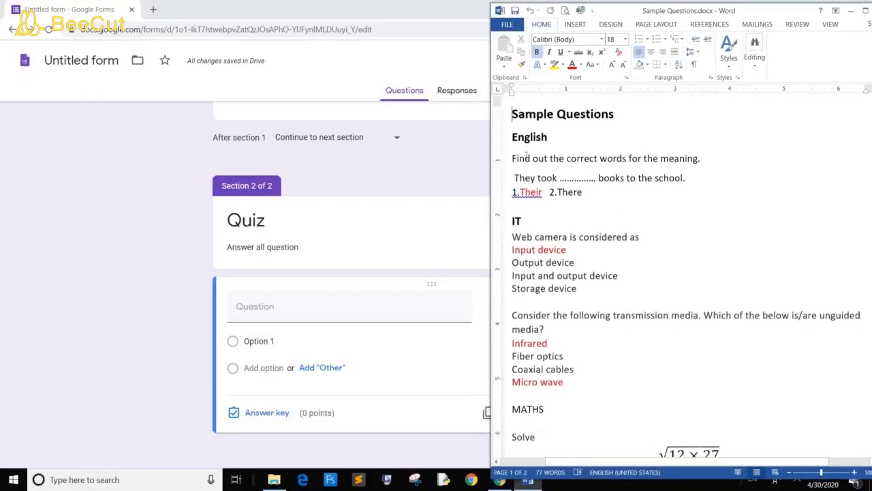
{"action": "left_click_drag", "start_coordinate": [511, 158], "coordinate": [621, 151]}
{"action": "left_click_drag", "start_coordinate": [702, 159], "coordinate": [498, 159]}
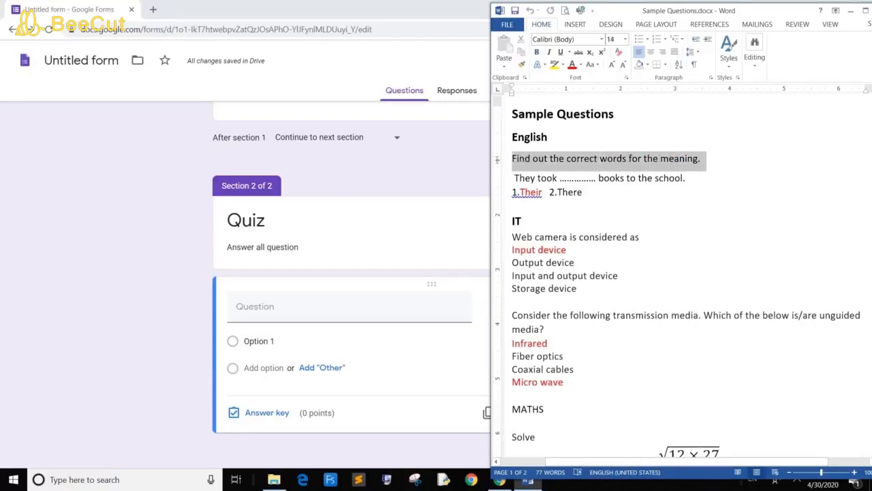
{"action": "left_click_drag", "start_coordinate": [708, 178], "coordinate": [515, 179]}
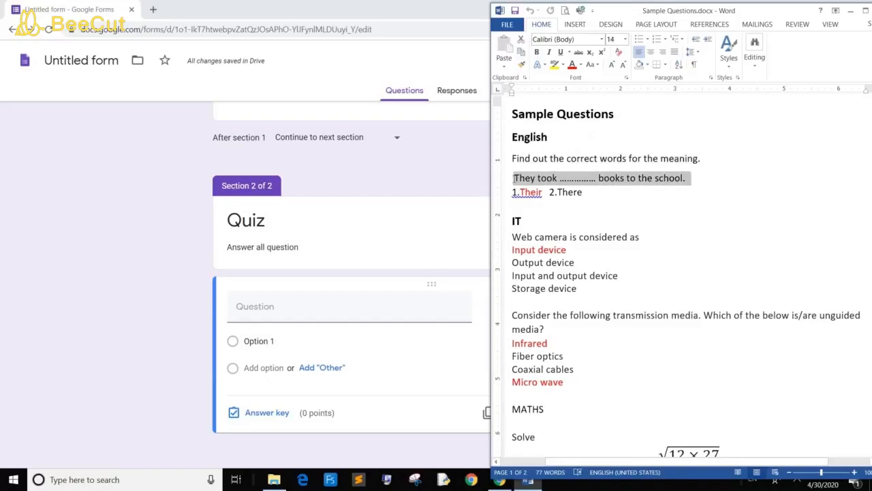
{"action": "left_click", "coordinate": [711, 161]}
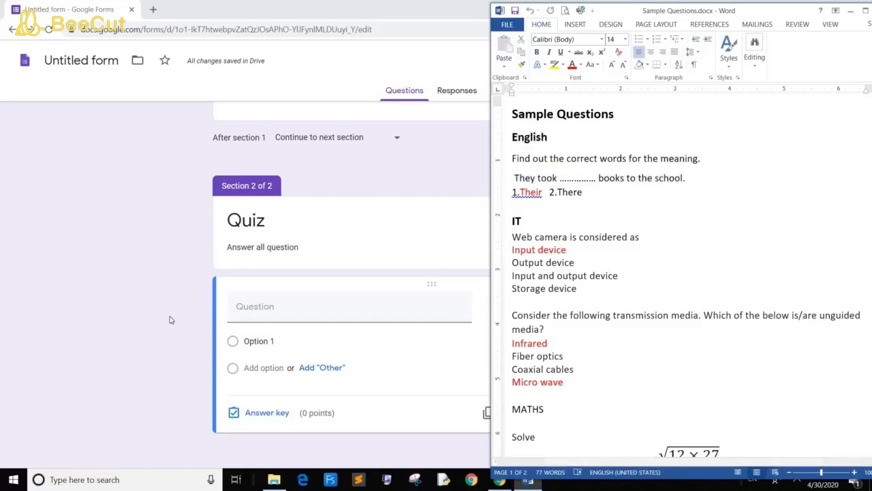
Step: Switch to the form, delete the blank question from the Quiz section and add a title and description block
{"action": "left_click", "coordinate": [484, 330]}
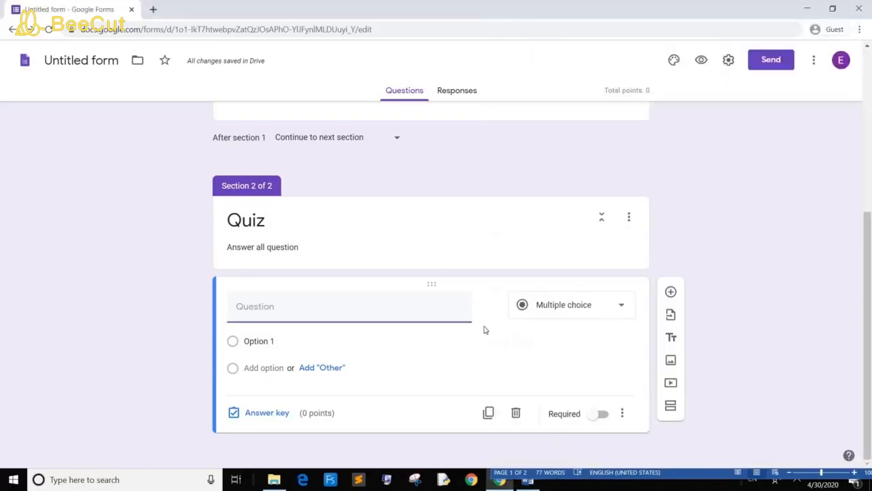
{"action": "left_click", "coordinate": [516, 416]}
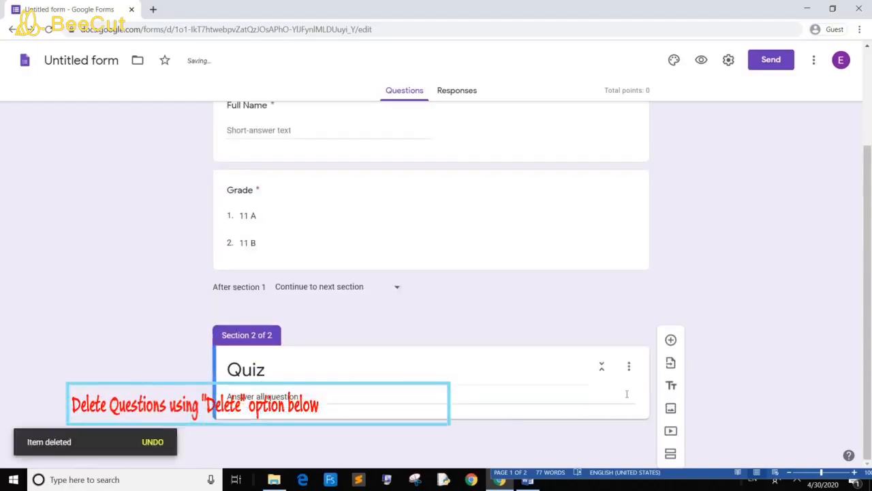
{"action": "left_click", "coordinate": [671, 387]}
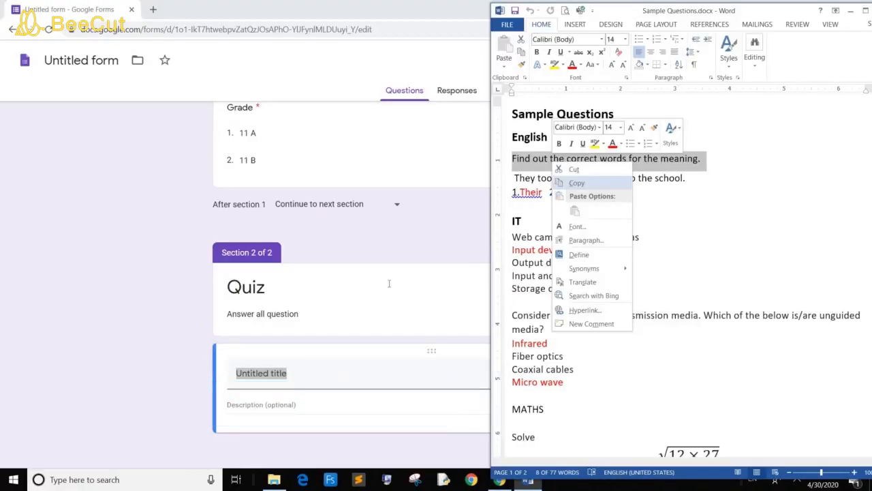
Step: Copy "Find out the correct words for the meaning." from the Word document into the new block's title
{"action": "left_click", "coordinate": [297, 372]}
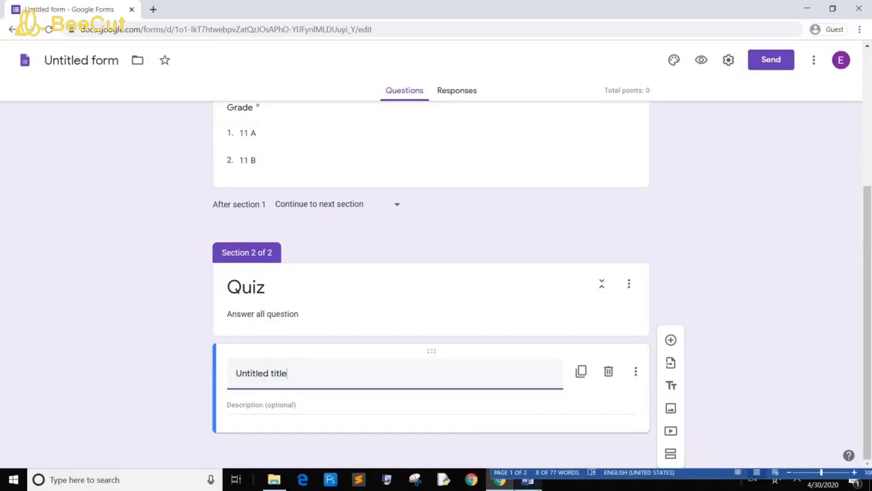
{"action": "left_click", "coordinate": [528, 481]}
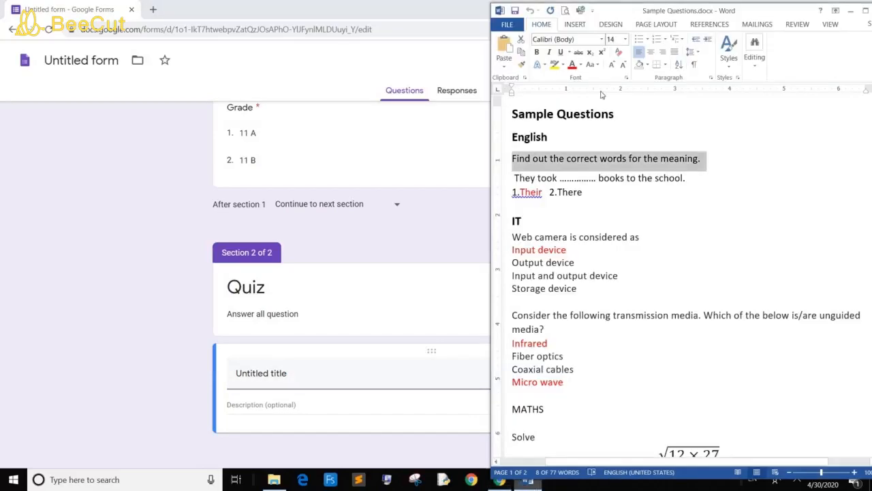
{"action": "right_click", "coordinate": [589, 160]}
{"action": "left_click", "coordinate": [610, 177]}
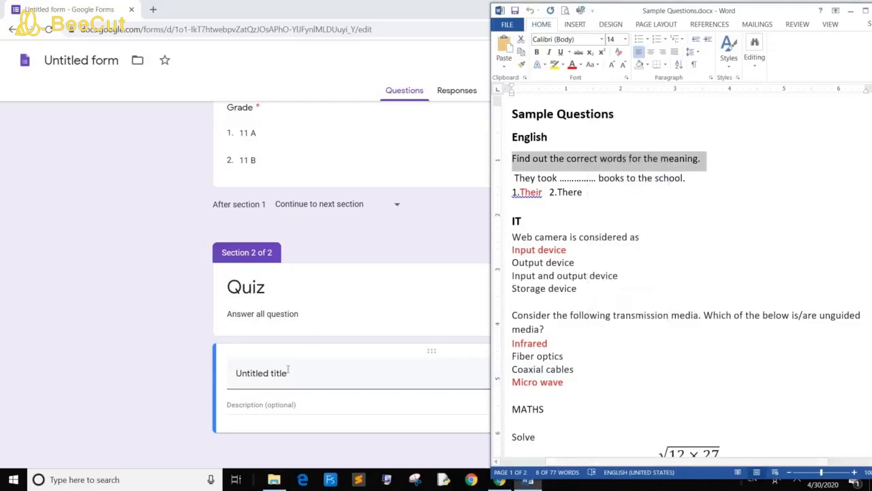
{"action": "left_click", "coordinate": [288, 377]}
{"action": "key", "text": "ctrl+a"}
{"action": "key", "text": "ctrl+v"}
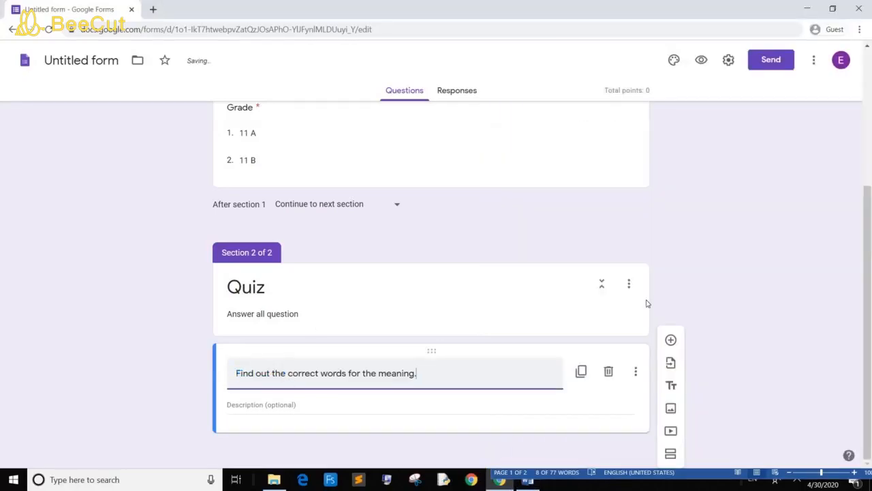
Step: Add a question below the instruction block and fill it with "They took …………… books to the school." copied from the Word document
{"action": "left_click", "coordinate": [671, 344]}
{"action": "left_click", "coordinate": [524, 485]}
{"action": "left_click_drag", "start_coordinate": [686, 178], "coordinate": [515, 179]}
{"action": "right_click", "coordinate": [535, 177]}
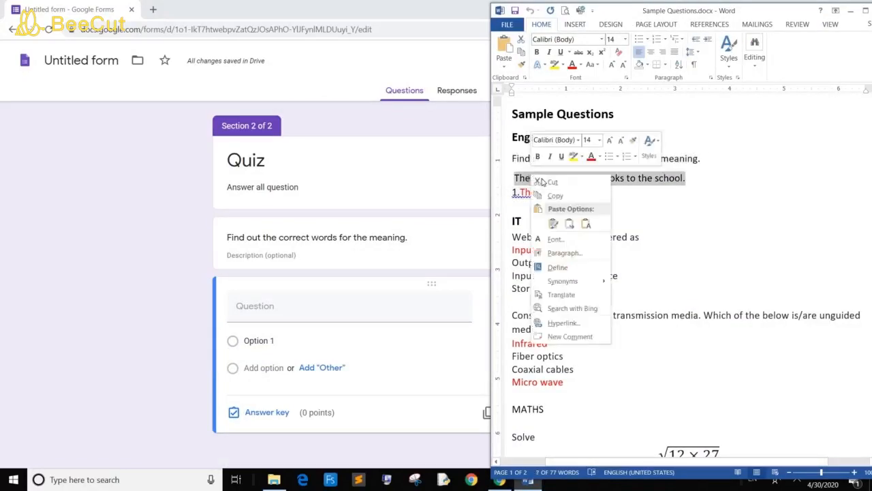
{"action": "left_click", "coordinate": [555, 196]}
{"action": "left_click", "coordinate": [243, 305]}
{"action": "right_click", "coordinate": [265, 313]}
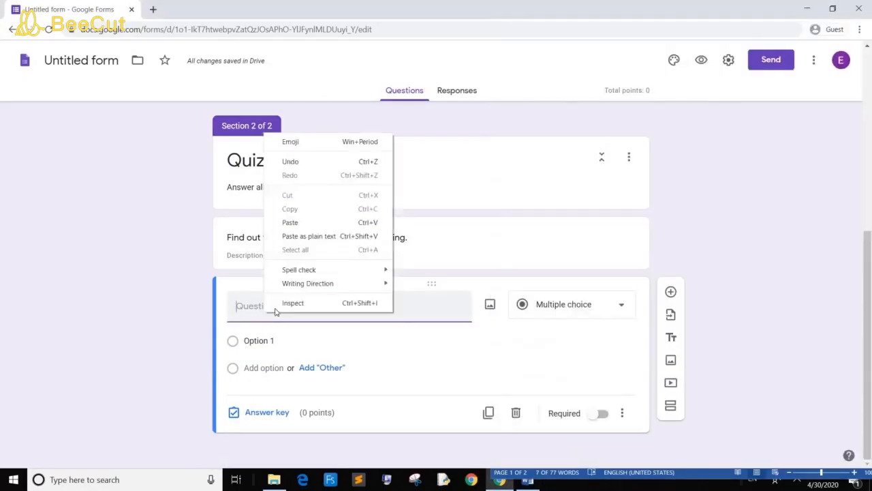
{"action": "left_click", "coordinate": [290, 222]}
Step: Replace the question's first option with "Their" copied from the Word document
{"action": "left_click", "coordinate": [291, 340]}
{"action": "left_click", "coordinate": [528, 479]}
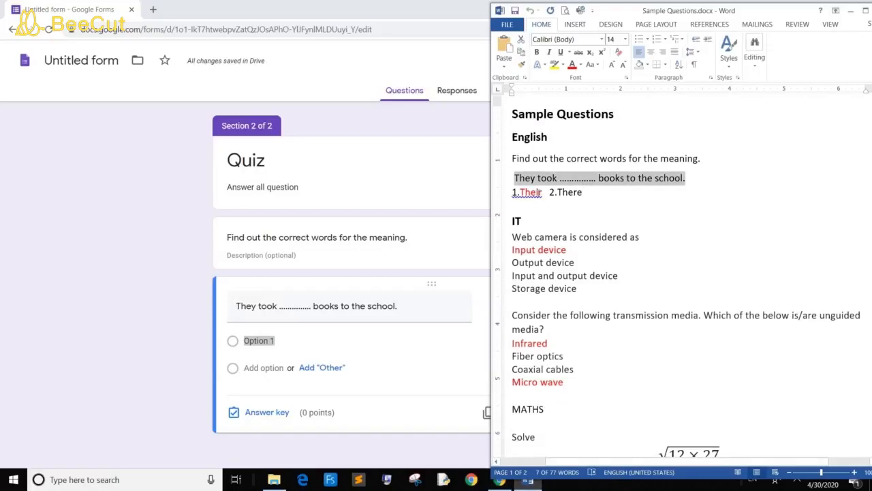
{"action": "left_click_drag", "start_coordinate": [541, 193], "coordinate": [520, 192]}
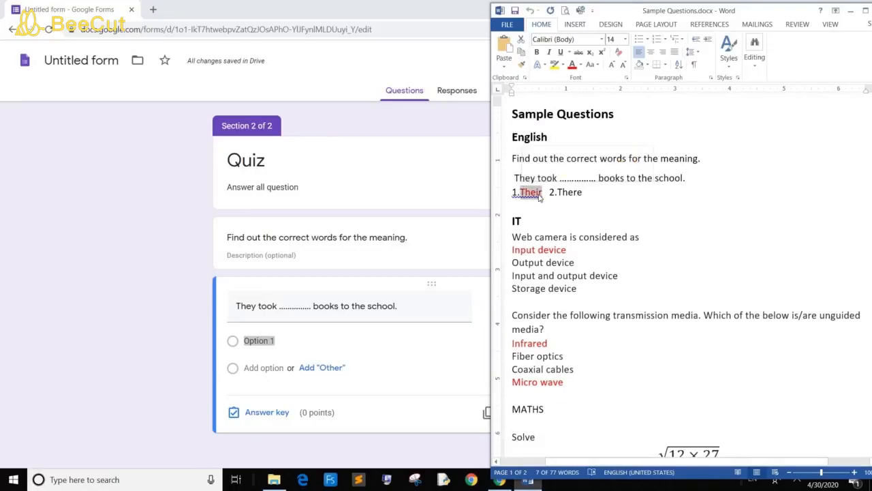
{"action": "right_click", "coordinate": [537, 196]}
{"action": "left_click", "coordinate": [629, 223]}
{"action": "left_click", "coordinate": [287, 345]}
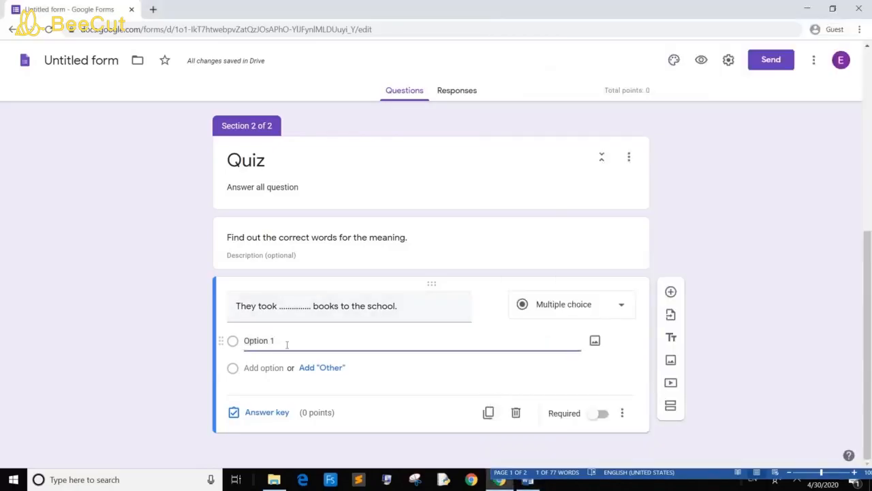
{"action": "key", "text": "ctrl+v"}
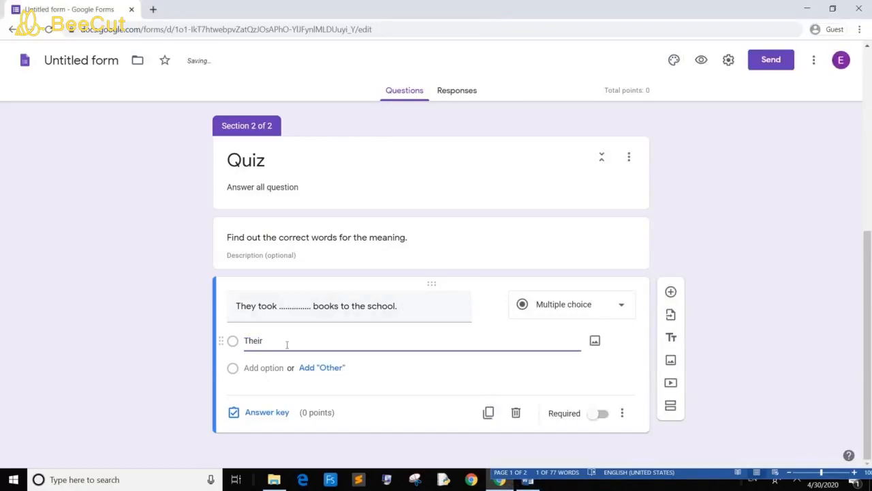
Step: Add "There" from the Word document as the question's second option
{"action": "key", "text": "alt+Tab"}
{"action": "left_click_drag", "start_coordinate": [587, 194], "coordinate": [558, 194]}
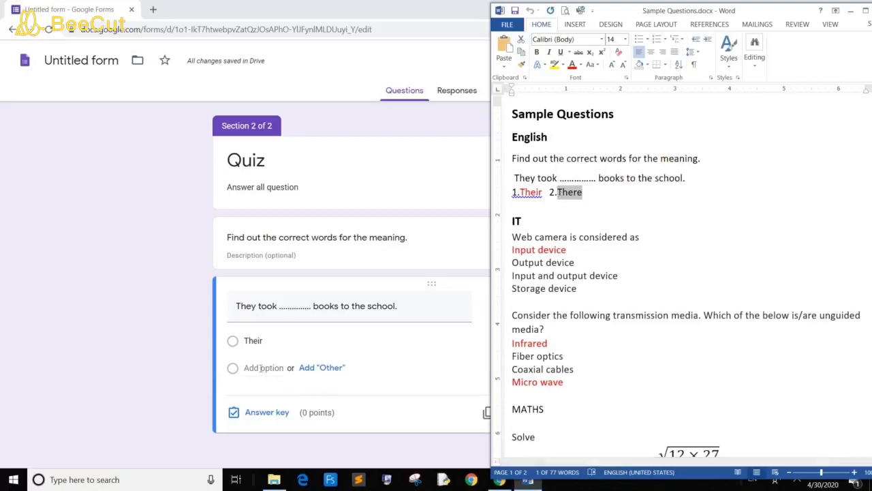
{"action": "left_click", "coordinate": [280, 396]}
{"action": "left_click", "coordinate": [263, 367]}
{"action": "key", "text": "ctrl+v"}
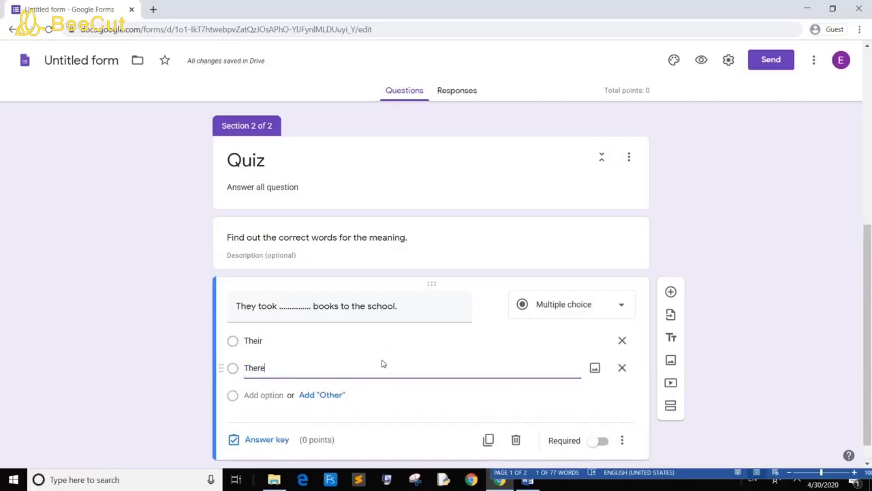
Step: Mark "Their" as the correct answer to the books question, award it 2 points, and make the question required
{"action": "scroll", "coordinate": [383, 362], "scroll_direction": "down", "scroll_amount": 1}
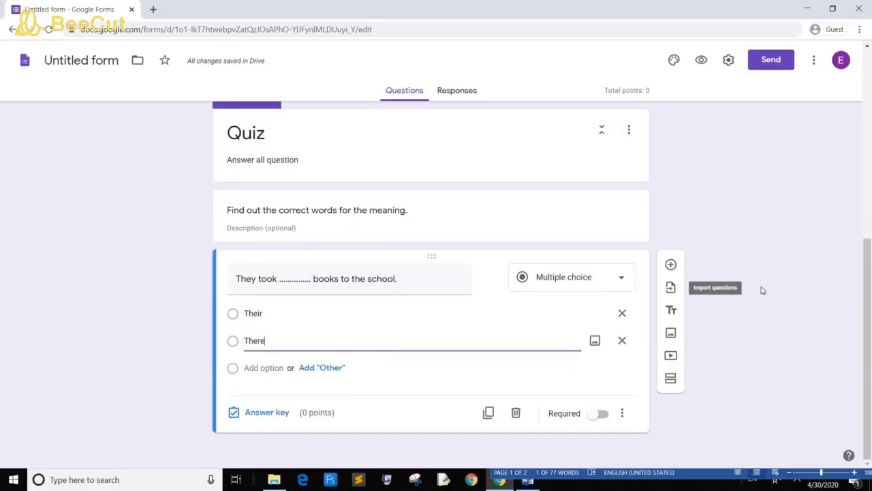
{"action": "scroll", "coordinate": [434, 324], "scroll_direction": "up", "scroll_amount": 3}
{"action": "scroll", "coordinate": [435, 324], "scroll_direction": "down", "scroll_amount": 3}
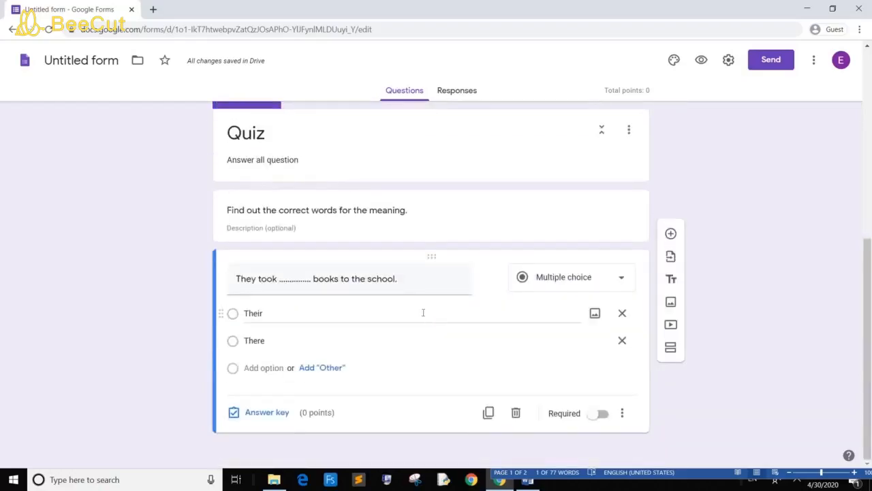
{"action": "left_click", "coordinate": [271, 414]}
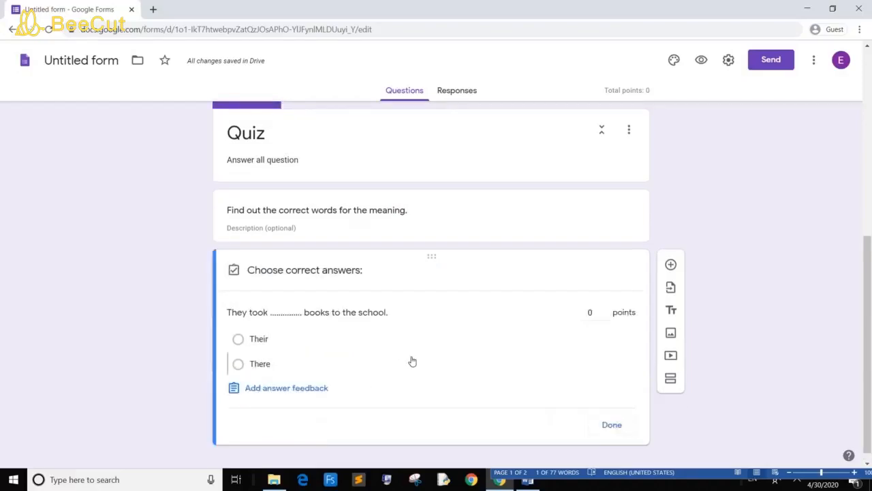
{"action": "left_click", "coordinate": [254, 340]}
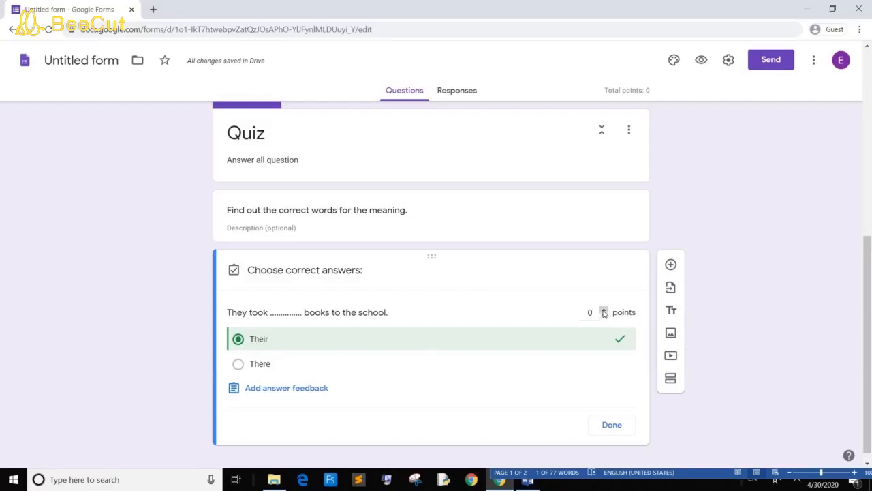
{"action": "left_click", "coordinate": [603, 310]}
{"action": "left_click", "coordinate": [603, 310]}
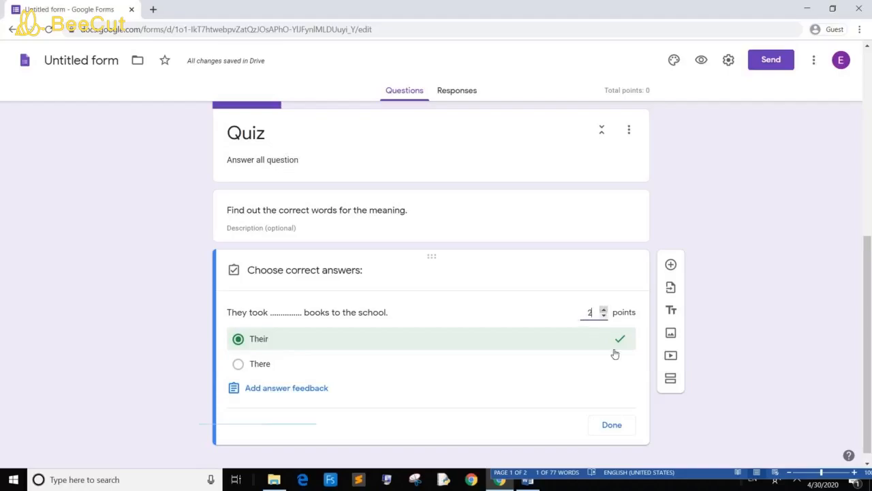
{"action": "left_click", "coordinate": [597, 425]}
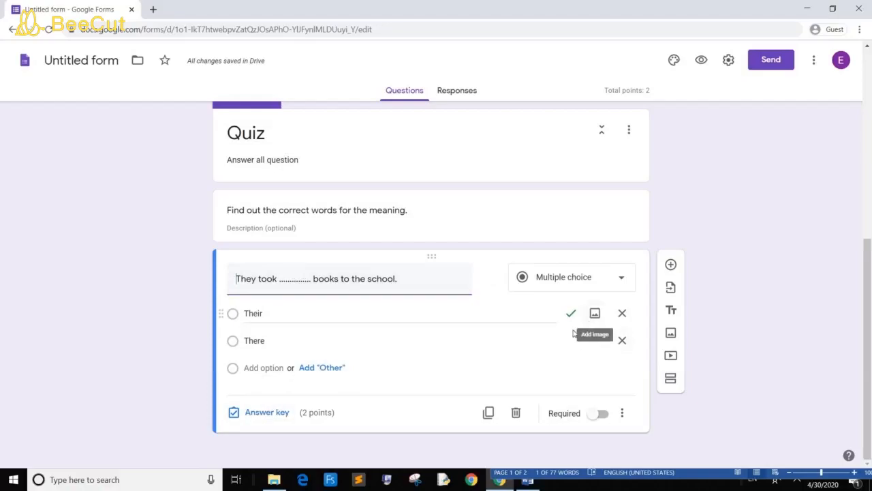
{"action": "left_click", "coordinate": [600, 413]}
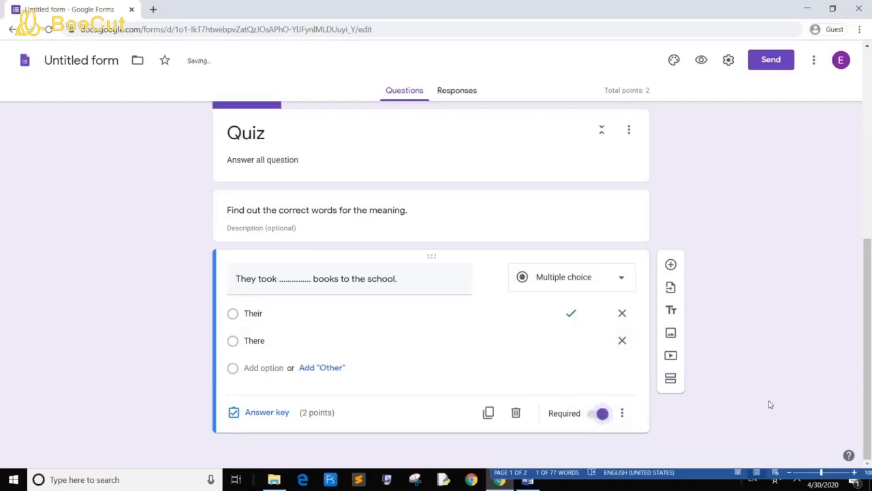
Step: Add a question below and fill it with "Web camera is considered as" copied from the Word document
{"action": "left_click", "coordinate": [671, 265]}
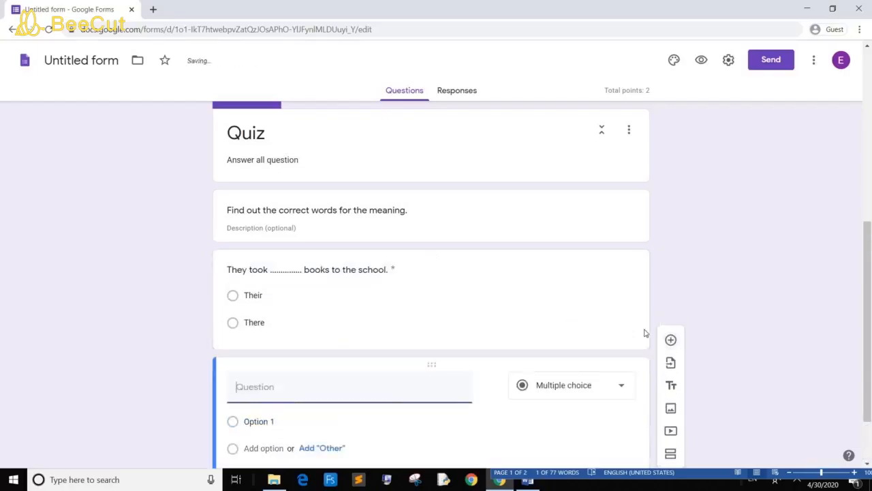
{"action": "left_click", "coordinate": [527, 480]}
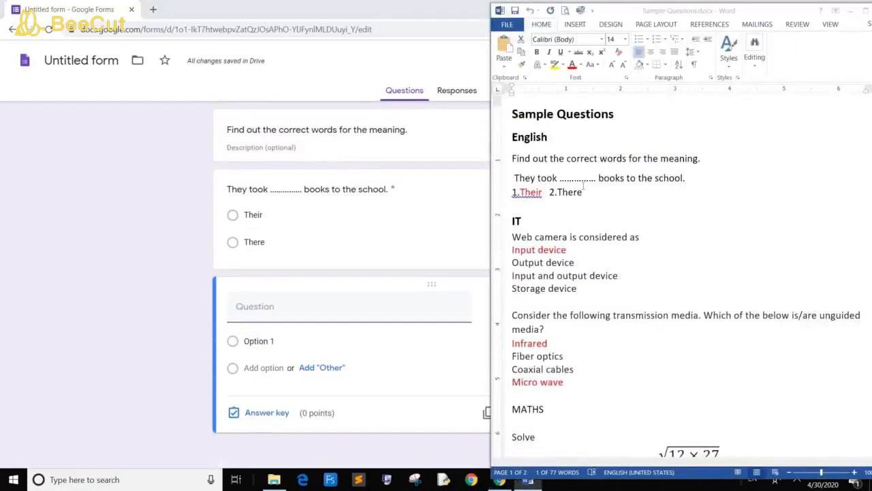
{"action": "left_click_drag", "start_coordinate": [644, 241], "coordinate": [512, 239]}
{"action": "right_click", "coordinate": [570, 240]}
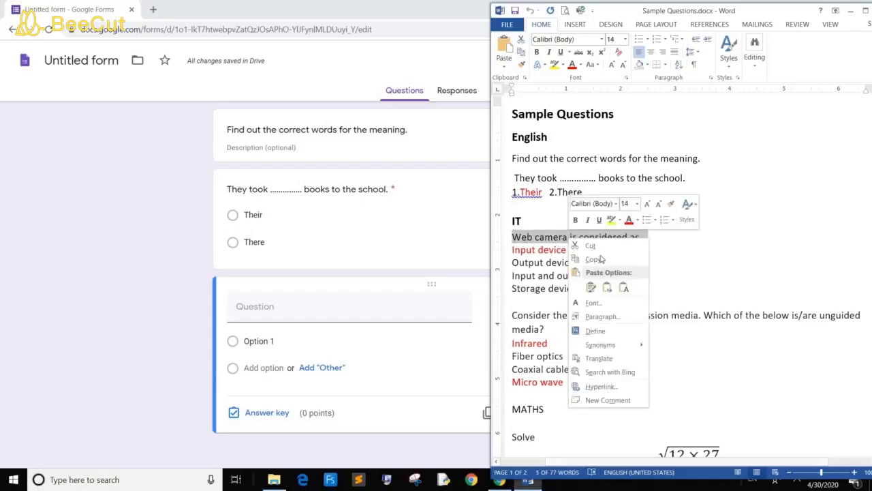
{"action": "left_click", "coordinate": [599, 260]}
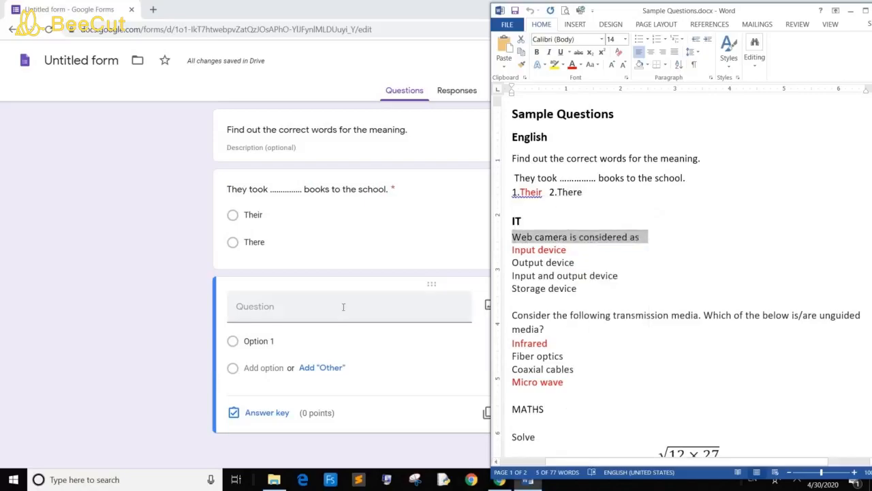
{"action": "left_click", "coordinate": [272, 311]}
{"action": "right_click", "coordinate": [274, 312]}
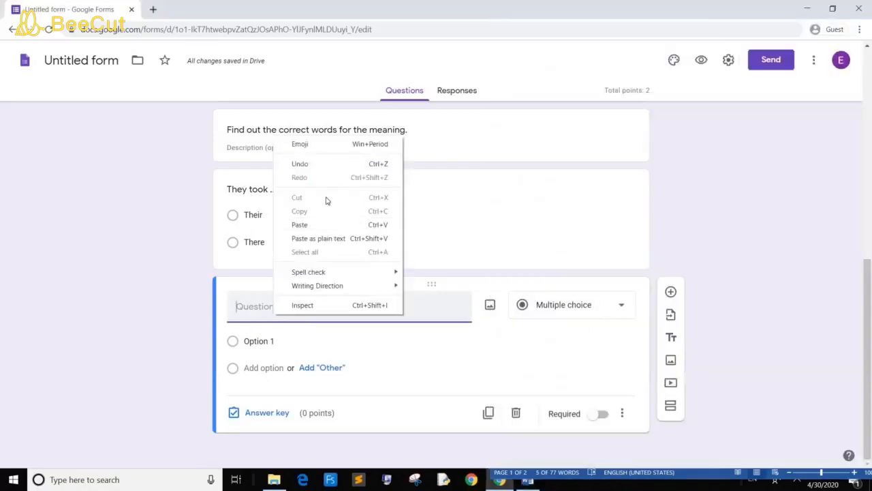
{"action": "left_click", "coordinate": [325, 224]}
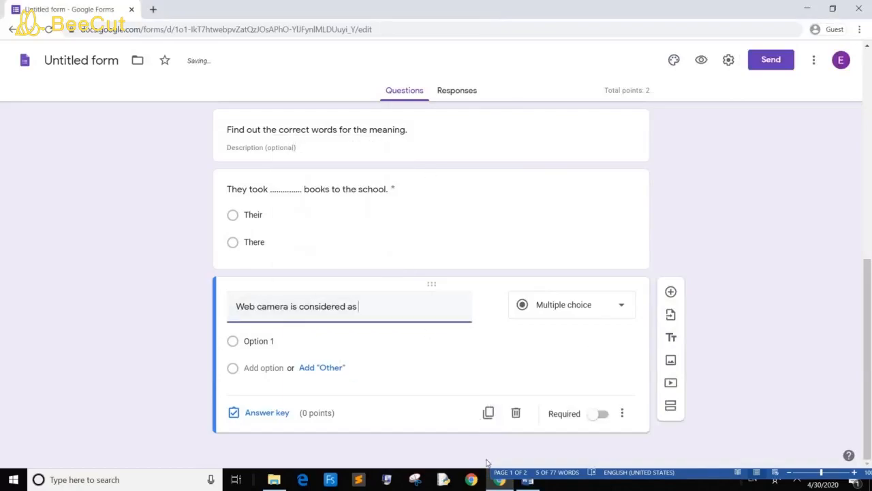
Step: Copy "Input device", "Output device", "Input and output device" and "Storage device" from the Word document into the web camera question's options
{"action": "left_click", "coordinate": [528, 480]}
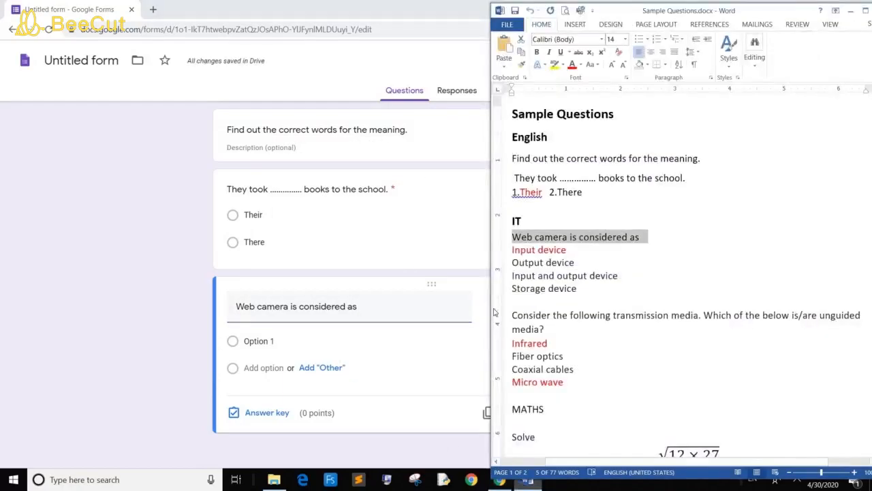
{"action": "left_click", "coordinate": [594, 291]}
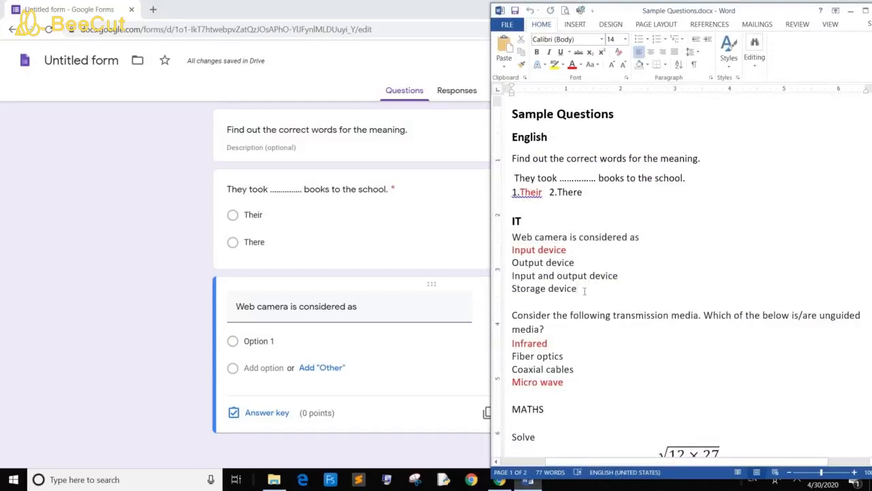
{"action": "left_click_drag", "start_coordinate": [518, 262], "coordinate": [517, 251]}
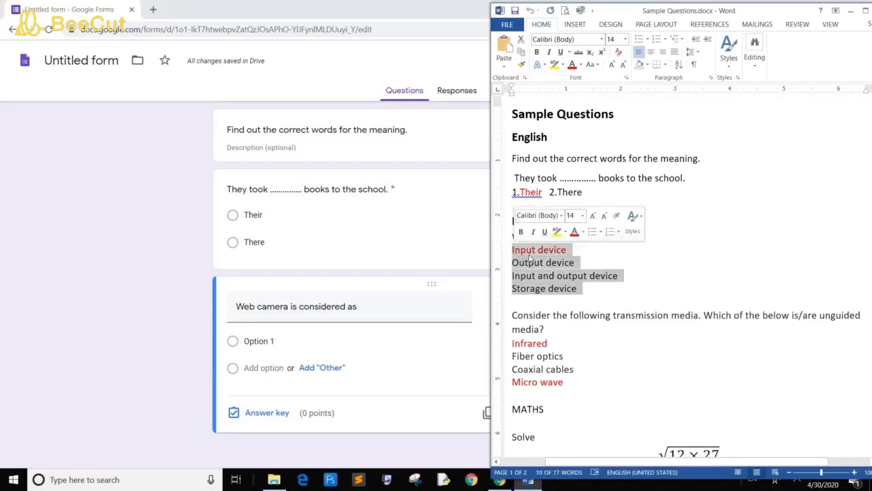
{"action": "right_click", "coordinate": [530, 256]}
{"action": "left_click", "coordinate": [554, 275]}
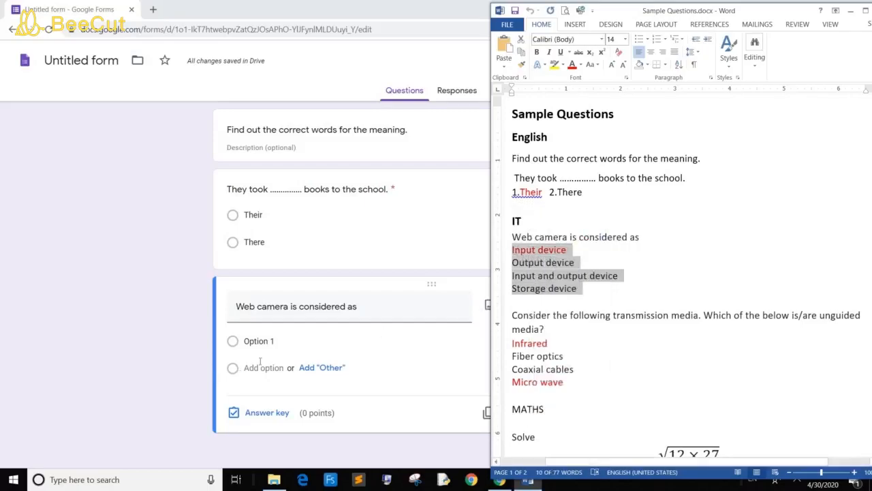
{"action": "left_click", "coordinate": [279, 346]}
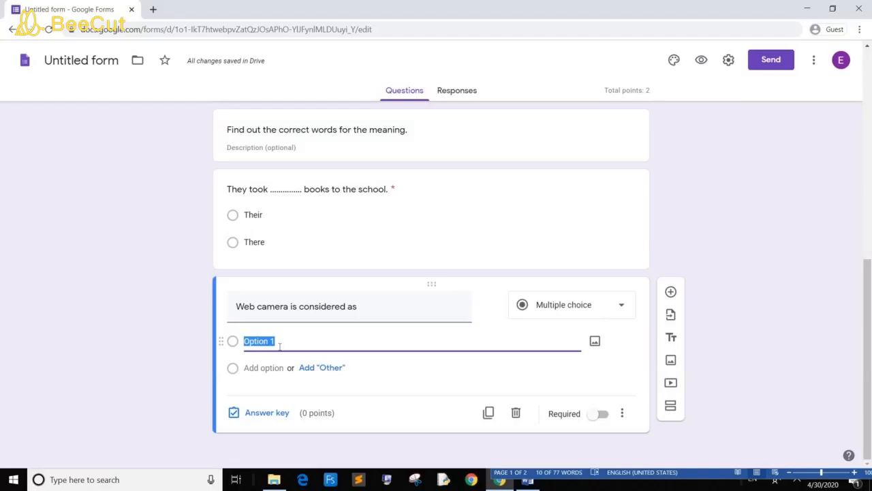
{"action": "key", "text": "ctrl+v"}
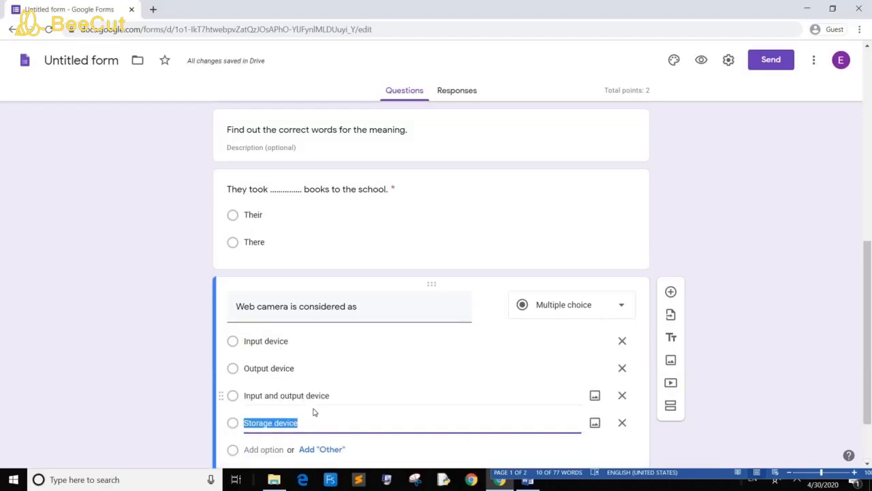
Step: Set the web camera question's answer key to "Input device" with 2 points
{"action": "scroll", "coordinate": [314, 411], "scroll_direction": "down", "scroll_amount": 1}
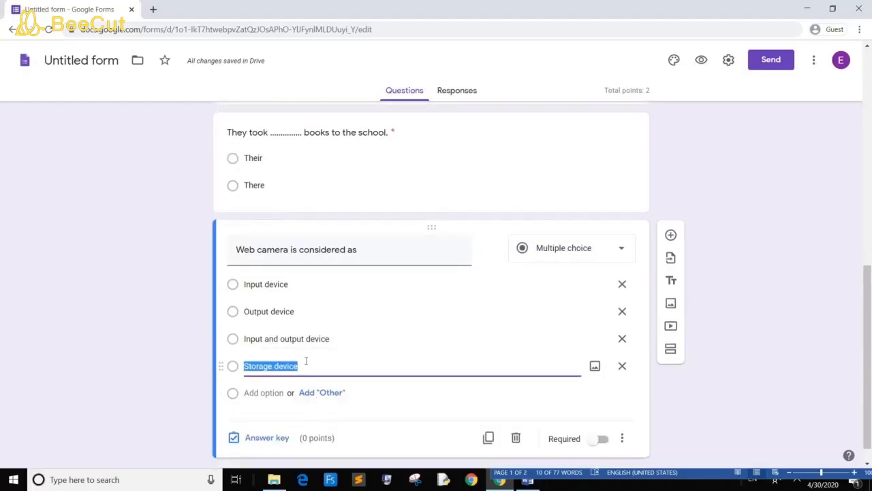
{"action": "left_click", "coordinate": [534, 483]}
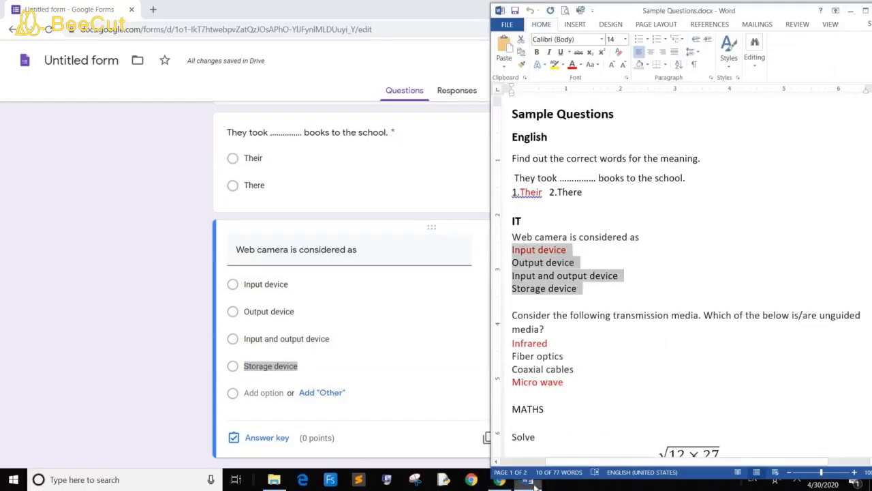
{"action": "left_click", "coordinate": [534, 484]}
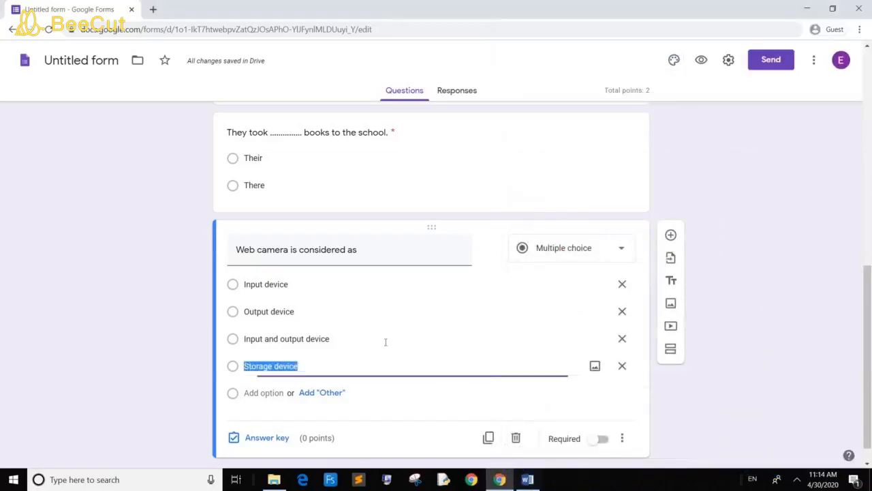
{"action": "left_click", "coordinate": [264, 439]}
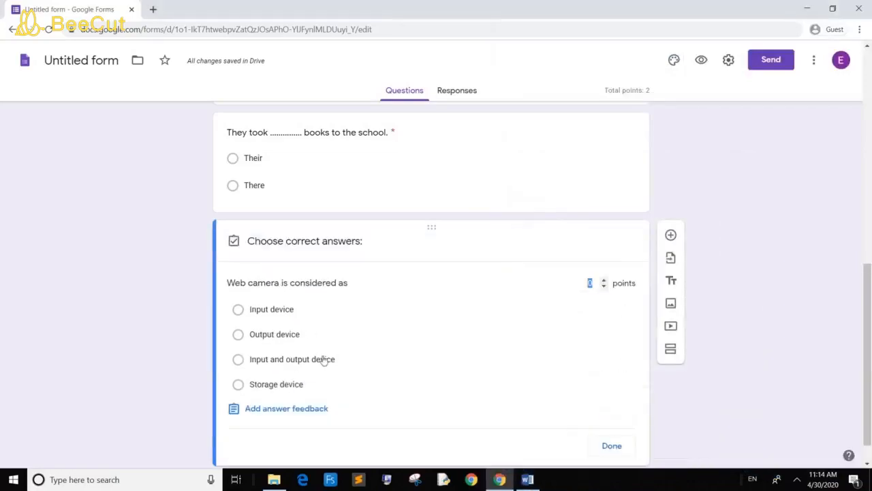
{"action": "left_click", "coordinate": [243, 308]}
{"action": "double_click", "coordinate": [603, 280]}
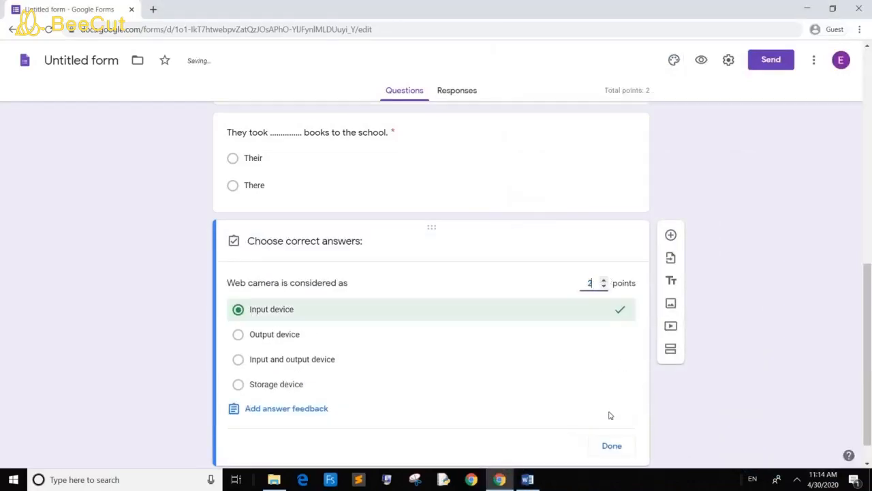
{"action": "left_click", "coordinate": [617, 447]}
Step: Add a question containing "Consider the following transmission media. Which of the below is/are unguided media?" copied from the Word document
{"action": "scroll", "coordinate": [705, 415], "scroll_direction": "down", "scroll_amount": 1}
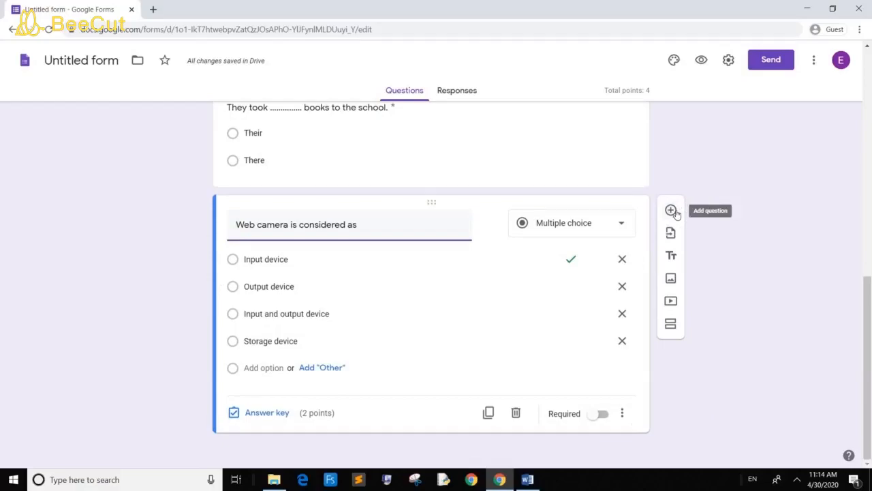
{"action": "left_click", "coordinate": [671, 211]}
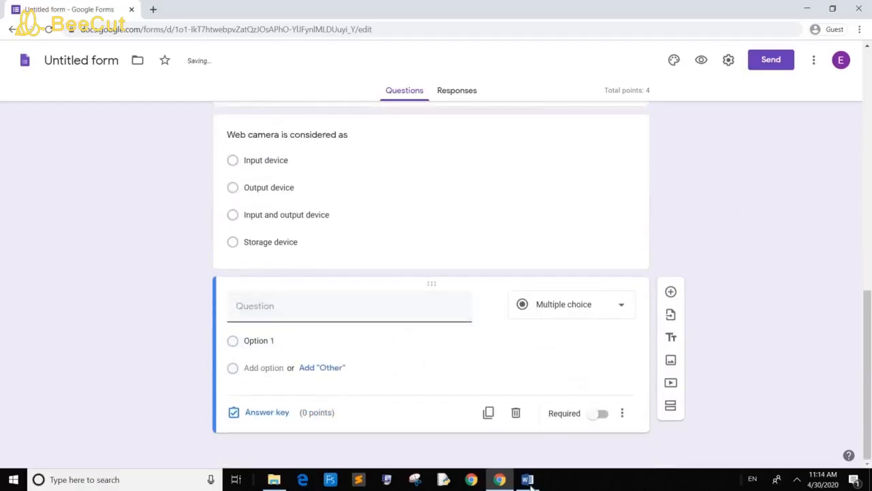
{"action": "left_click", "coordinate": [527, 480]}
{"action": "scroll", "coordinate": [574, 334], "scroll_direction": "down", "scroll_amount": 2}
{"action": "left_click", "coordinate": [573, 334]}
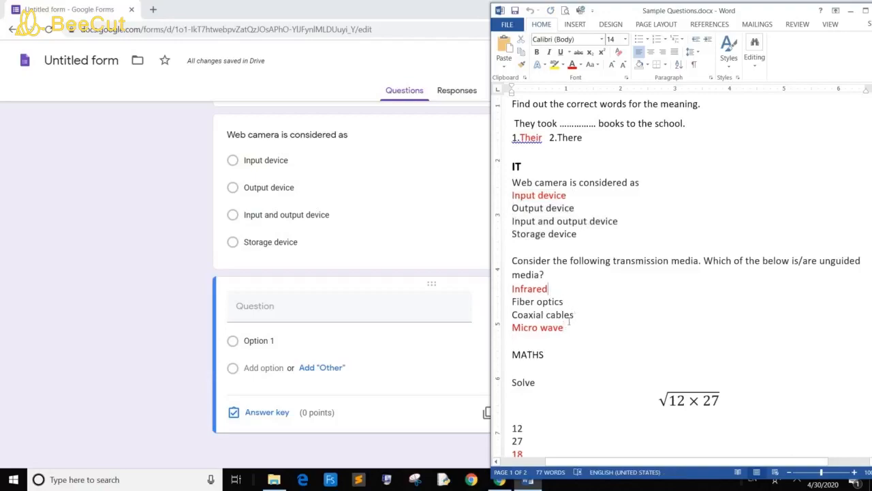
{"action": "left_click_drag", "start_coordinate": [551, 274], "coordinate": [512, 261]}
{"action": "right_click", "coordinate": [523, 265]}
{"action": "left_click", "coordinate": [547, 286]}
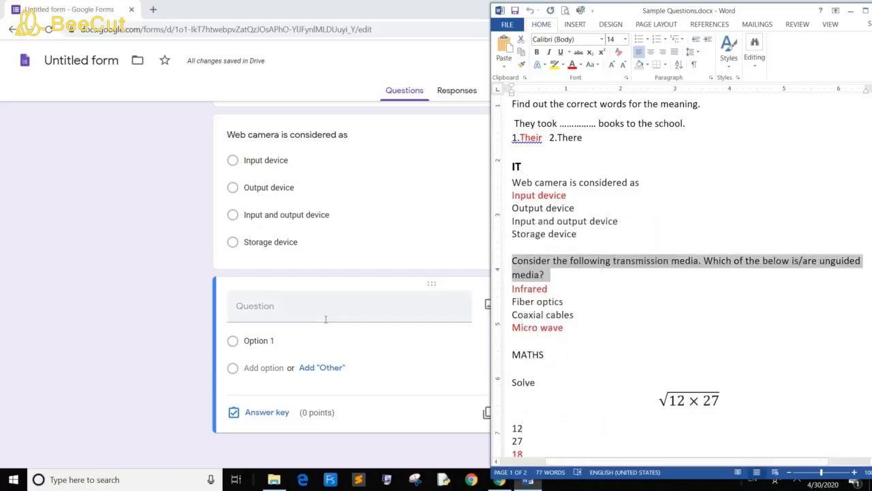
{"action": "left_click", "coordinate": [327, 308]}
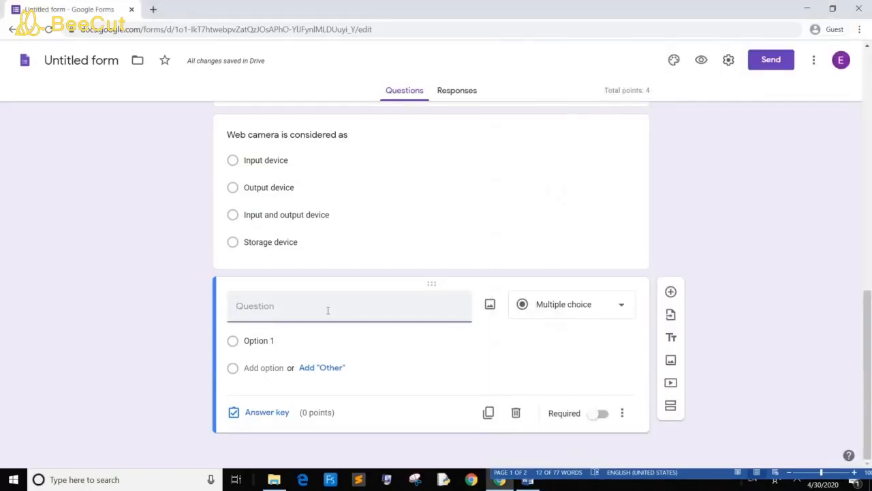
{"action": "key", "text": "ctrl+v"}
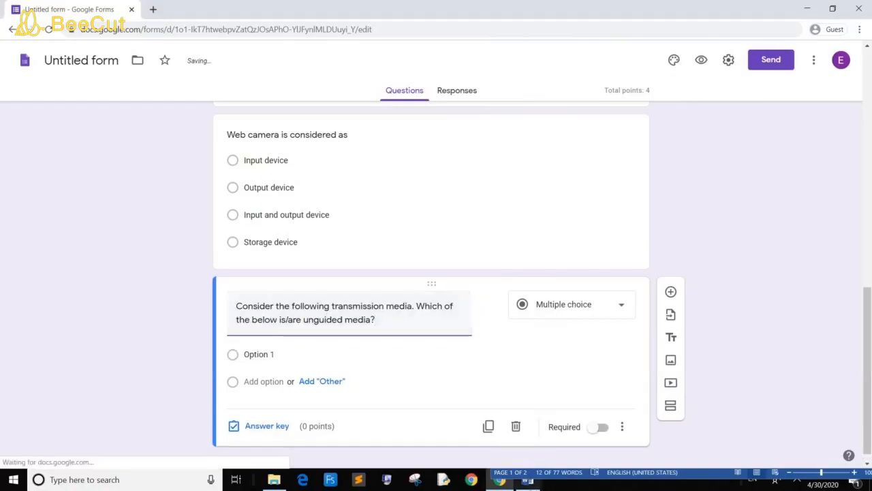
Step: Copy "Infrared", "Fiber optics", "Coaxial cables" and "Micro wave" from the Word document into the transmission media question's options
{"action": "left_click", "coordinate": [528, 479]}
{"action": "left_click", "coordinate": [569, 329]}
{"action": "left_click_drag", "start_coordinate": [539, 309], "coordinate": [520, 293]}
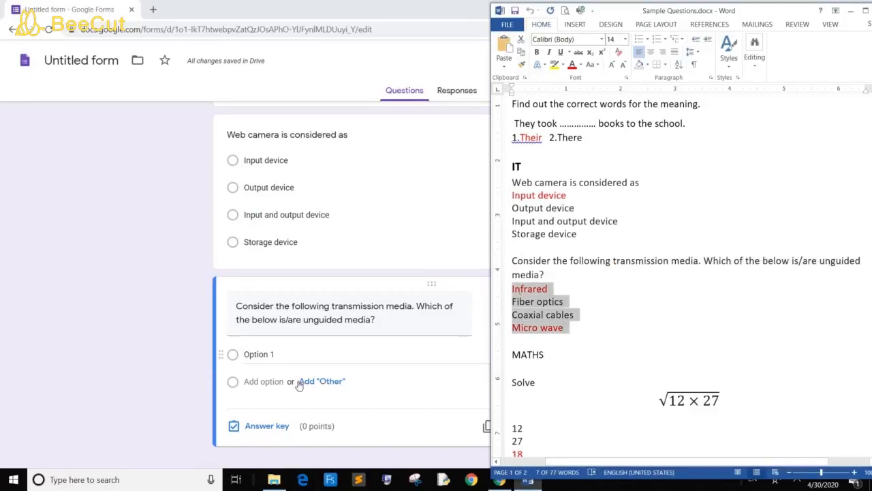
{"action": "left_click", "coordinate": [296, 355]}
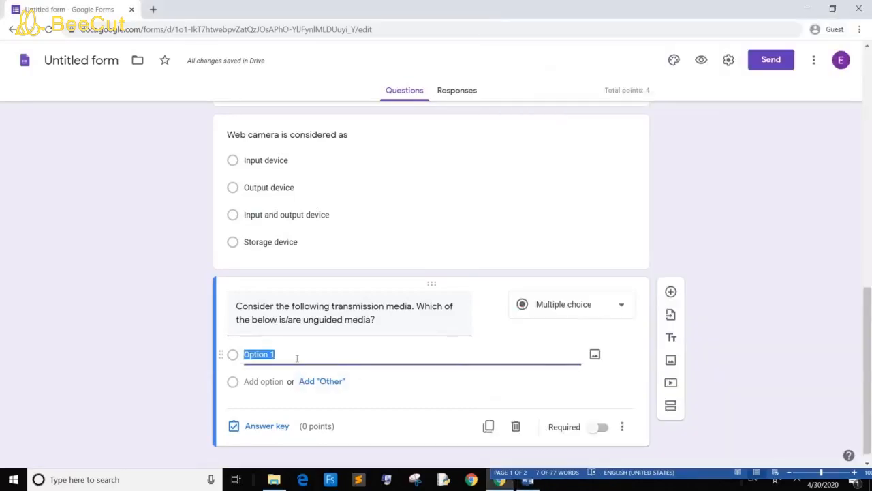
{"action": "key", "text": "ctrl+v"}
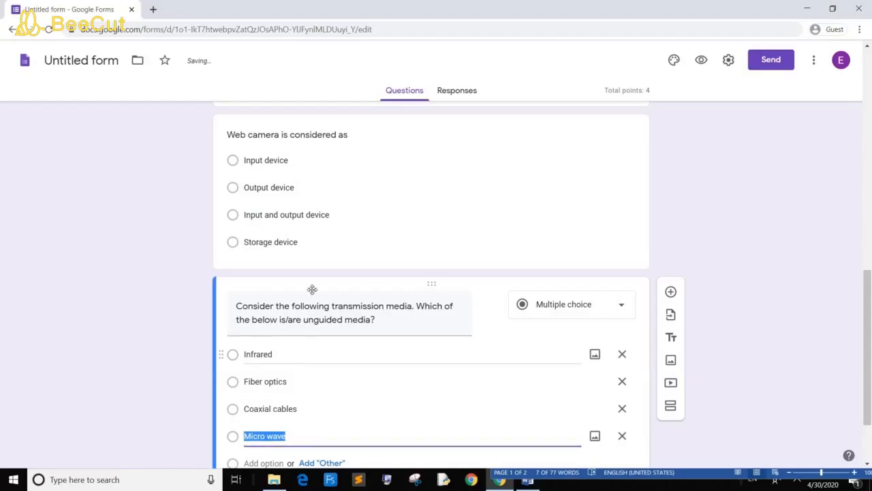
{"action": "scroll", "coordinate": [340, 293], "scroll_direction": "up", "scroll_amount": 2}
{"action": "scroll", "coordinate": [595, 321], "scroll_direction": "down", "scroll_amount": 2}
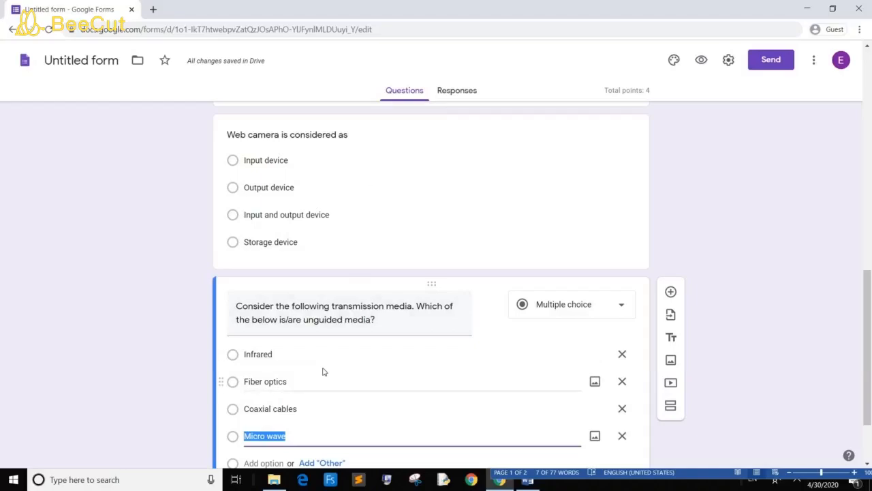
{"action": "scroll", "coordinate": [323, 369], "scroll_direction": "down", "scroll_amount": 2}
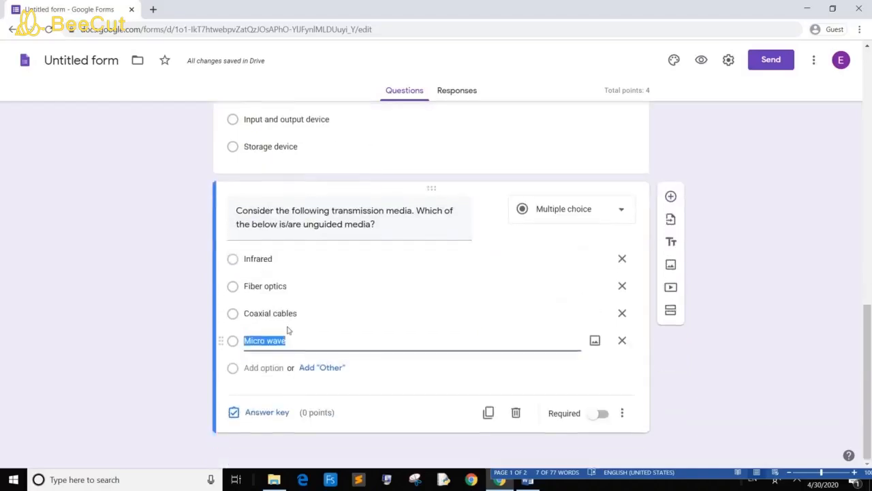
Step: Change the transmission media question's type to Checkboxes
{"action": "left_click", "coordinate": [555, 214]}
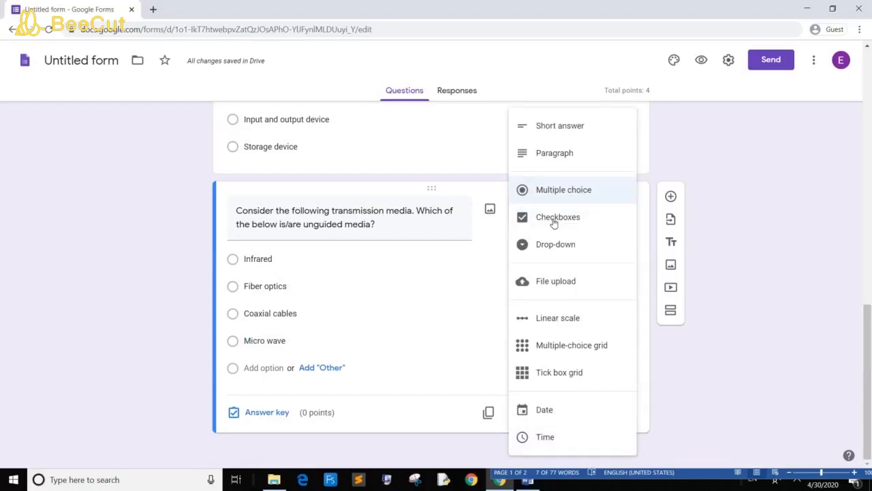
{"action": "left_click", "coordinate": [553, 218]}
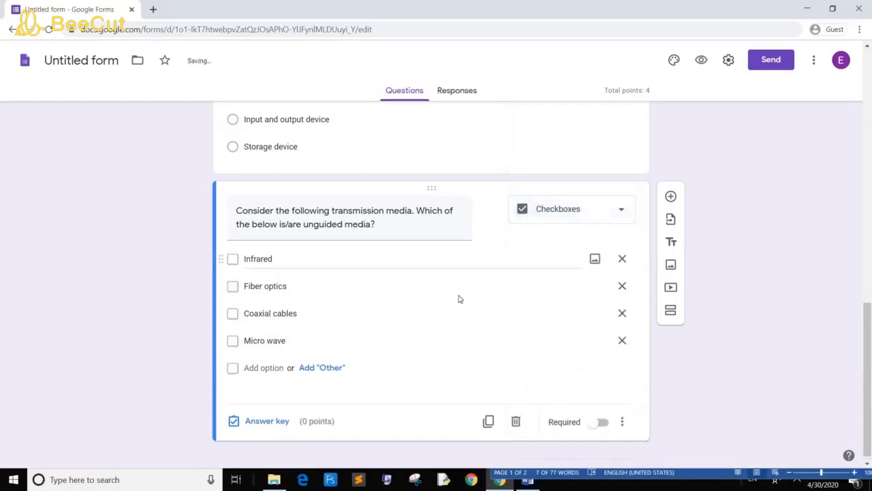
{"action": "left_click", "coordinate": [234, 263]}
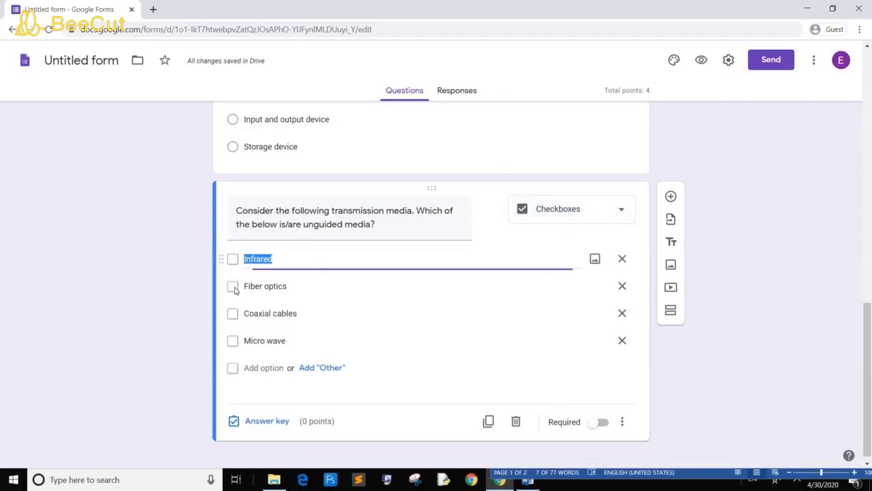
Step: Set the transmission media question's answer key to "Infrared" and "Micro wave" with 2 points, and make the question required
{"action": "left_click", "coordinate": [267, 421]}
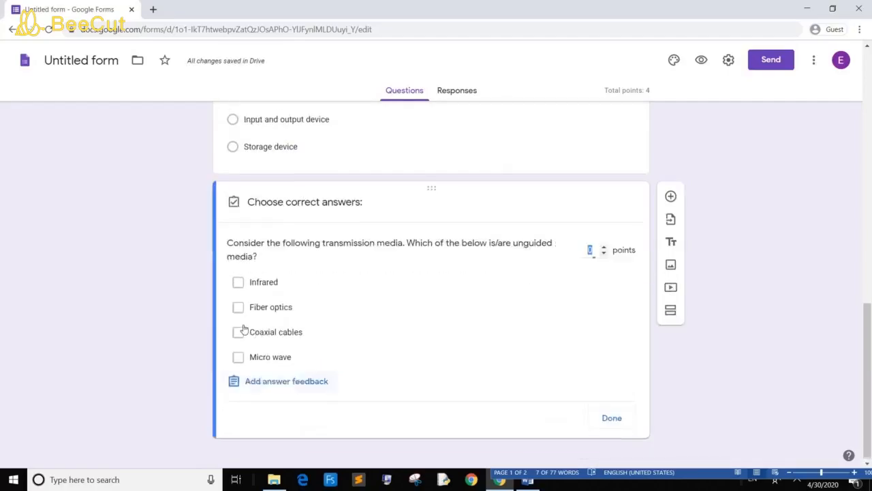
{"action": "left_click", "coordinate": [238, 282]}
{"action": "left_click", "coordinate": [352, 356]}
{"action": "scroll", "coordinate": [382, 296], "scroll_direction": "up", "scroll_amount": 2}
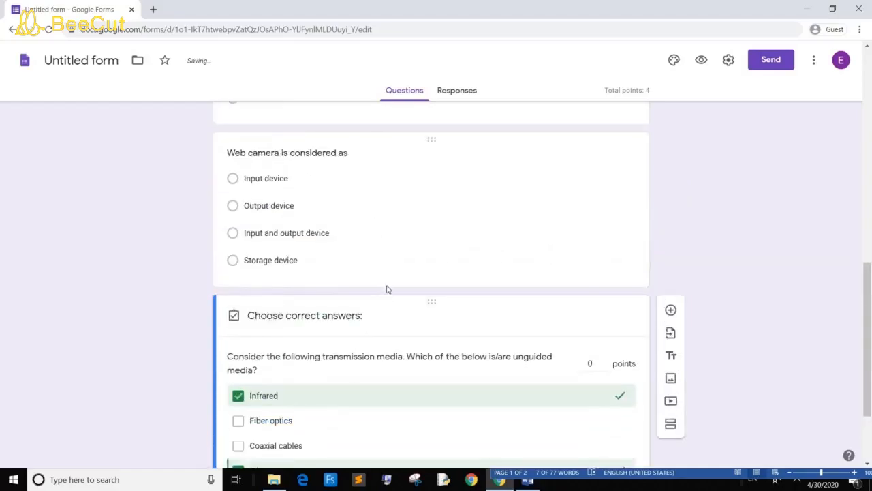
{"action": "scroll", "coordinate": [374, 372], "scroll_direction": "down", "scroll_amount": 1}
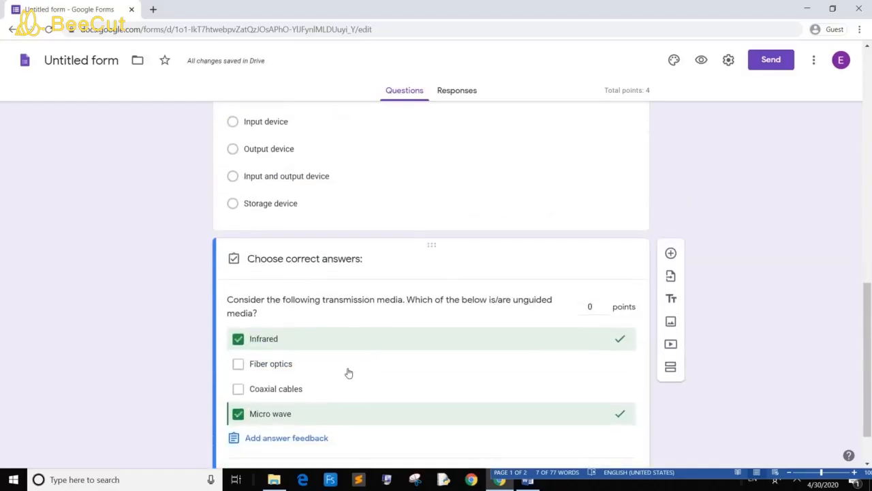
{"action": "scroll", "coordinate": [331, 298], "scroll_direction": "up", "scroll_amount": 1}
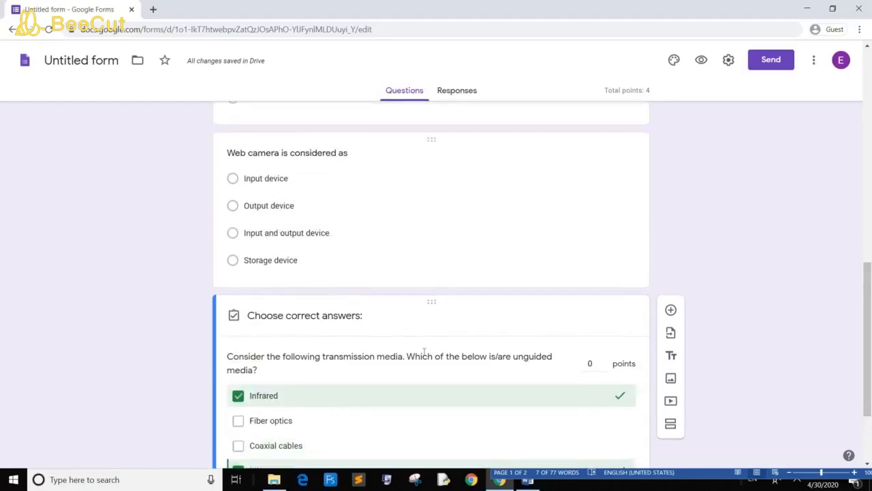
{"action": "scroll", "coordinate": [329, 382], "scroll_direction": "down", "scroll_amount": 2}
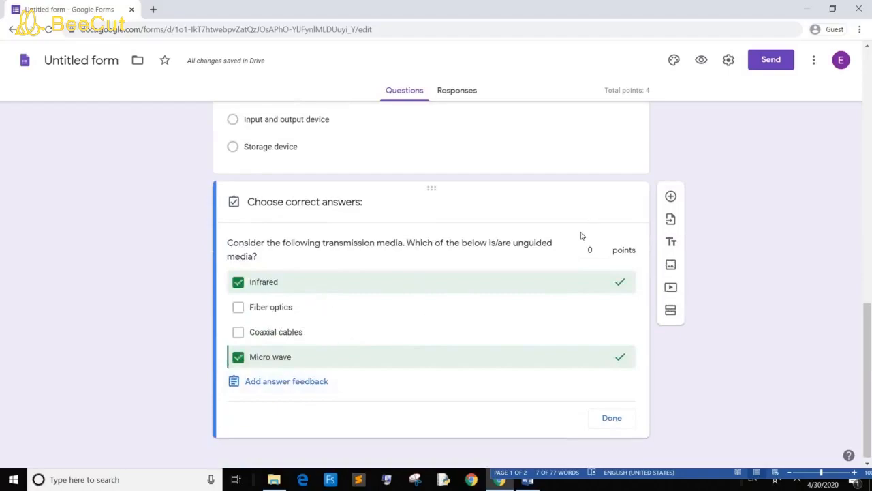
{"action": "left_click", "coordinate": [604, 250]}
{"action": "left_click", "coordinate": [604, 249]}
{"action": "left_click", "coordinate": [617, 421]}
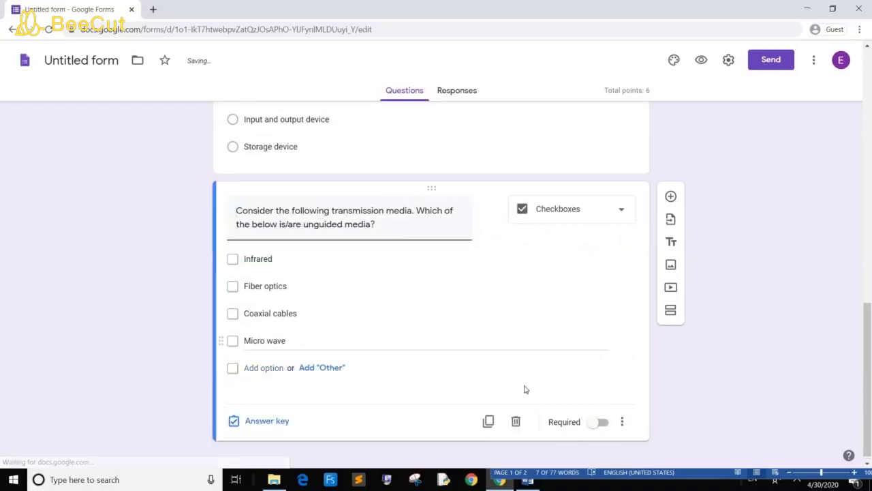
{"action": "left_click", "coordinate": [599, 423]}
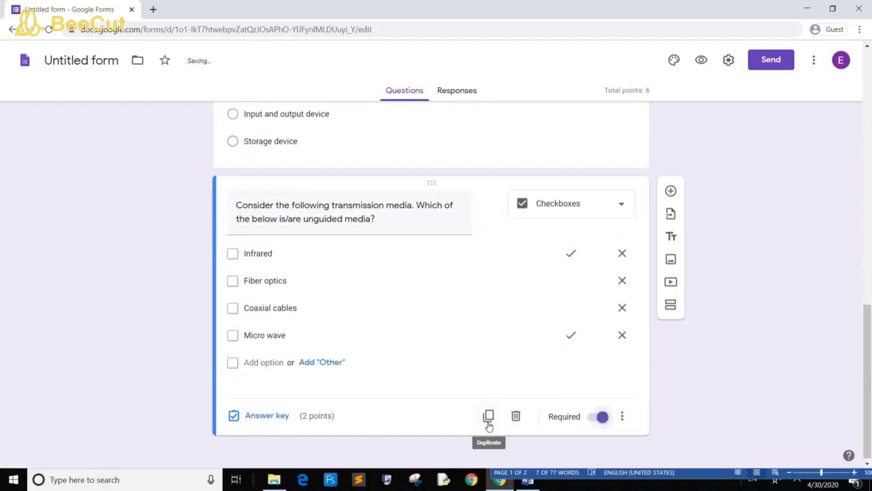
Step: Switch to the Word document, snip the √(12 × 27) equation under MATHS with Snipping Tool, and close the capture without saving
{"action": "left_click", "coordinate": [527, 479]}
{"action": "left_click_drag", "start_coordinate": [513, 286], "coordinate": [625, 343]}
{"action": "left_click", "coordinate": [625, 343]}
{"action": "scroll", "coordinate": [651, 332], "scroll_direction": "down", "scroll_amount": 2}
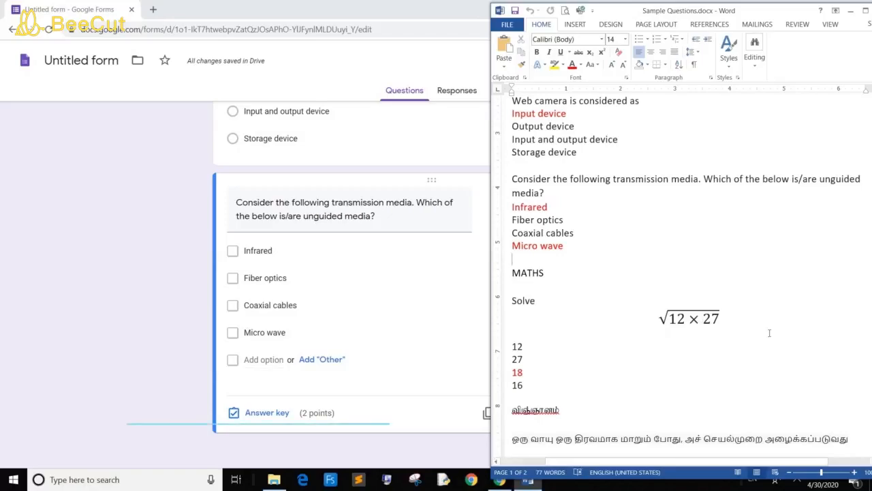
{"action": "scroll", "coordinate": [769, 332], "scroll_direction": "down", "scroll_amount": 1}
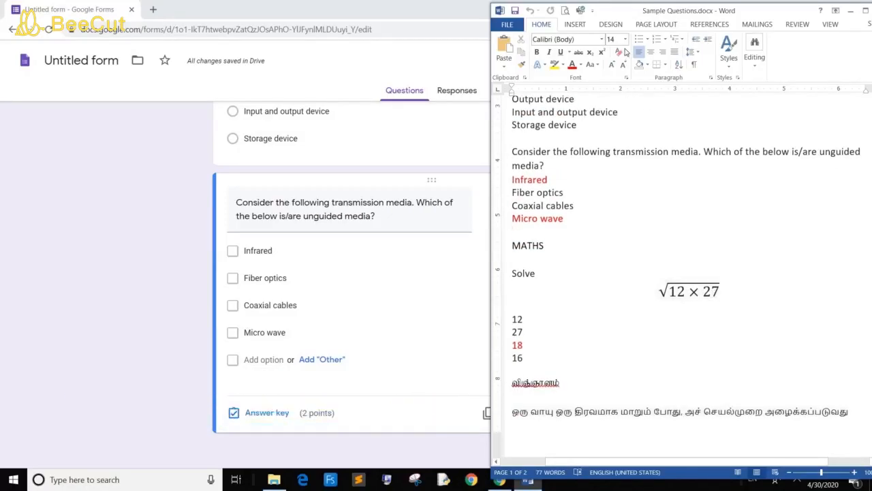
{"action": "left_click_drag", "start_coordinate": [645, 13], "coordinate": [644, 11]}
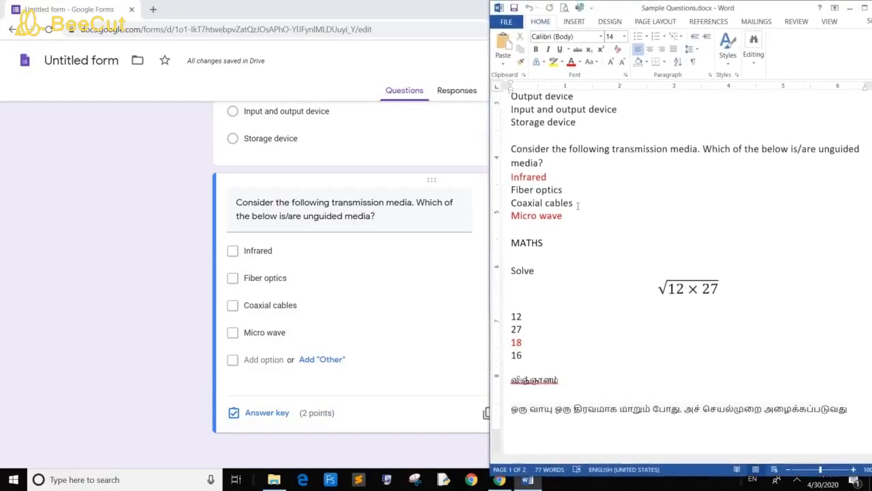
{"action": "left_click", "coordinate": [418, 480]}
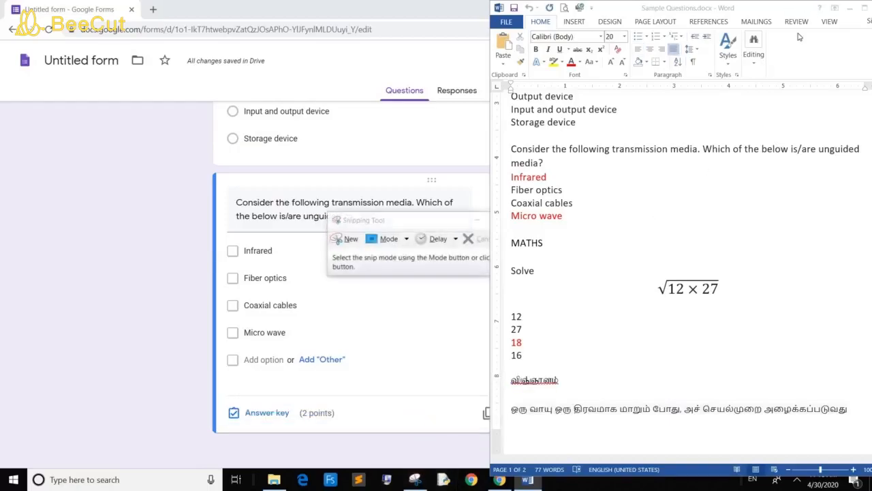
{"action": "left_click_drag", "start_coordinate": [422, 222], "coordinate": [695, 104]}
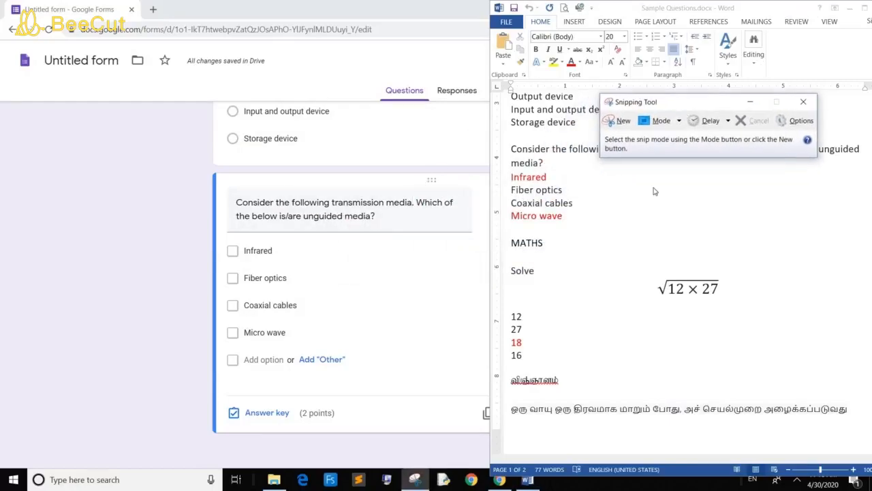
{"action": "left_click", "coordinate": [619, 124]}
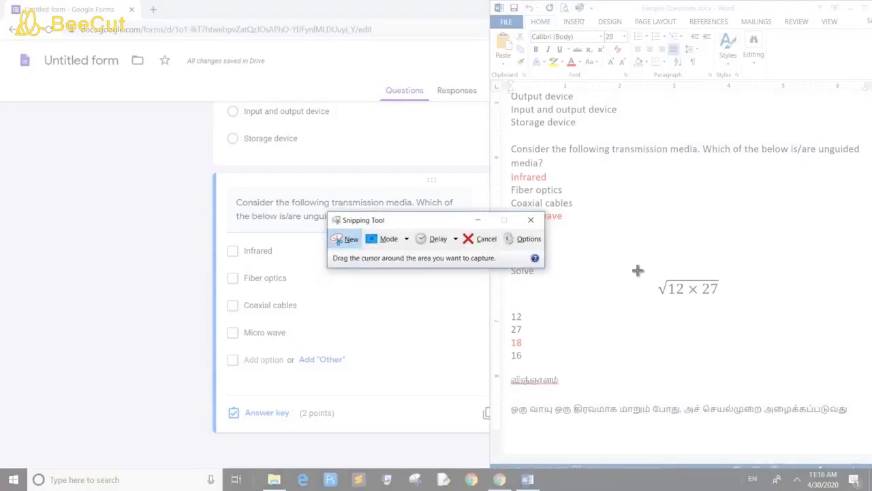
{"action": "left_click_drag", "start_coordinate": [642, 264], "coordinate": [741, 319]}
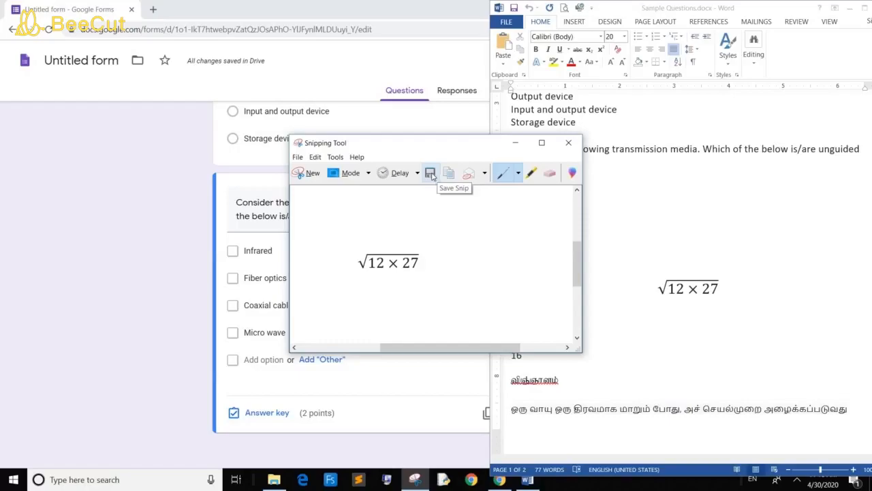
{"action": "left_click", "coordinate": [568, 142]}
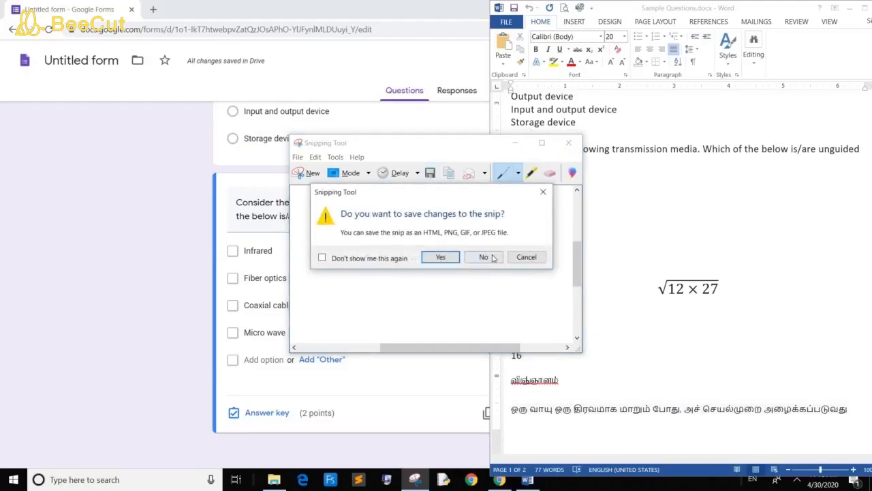
{"action": "left_click", "coordinate": [483, 257]}
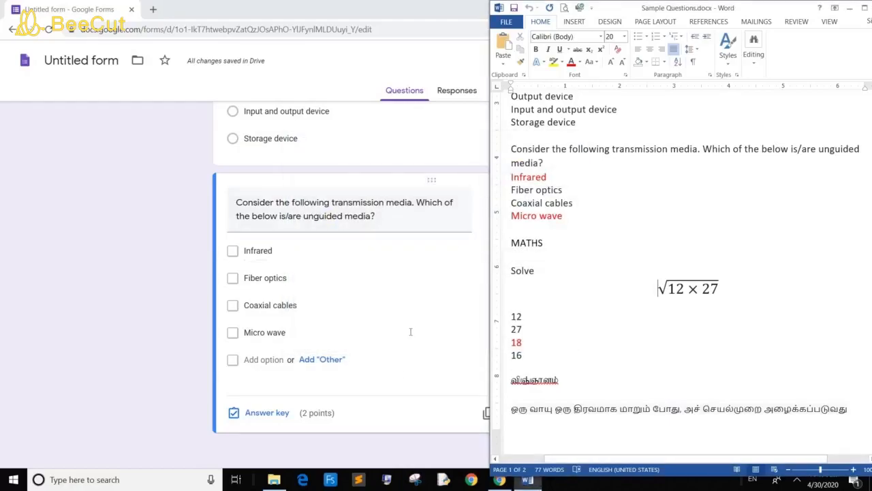
Step: Switch back to the form, add a new question, and insert the image Capture2.JPG from the Edu folder into it
{"action": "left_click", "coordinate": [406, 425]}
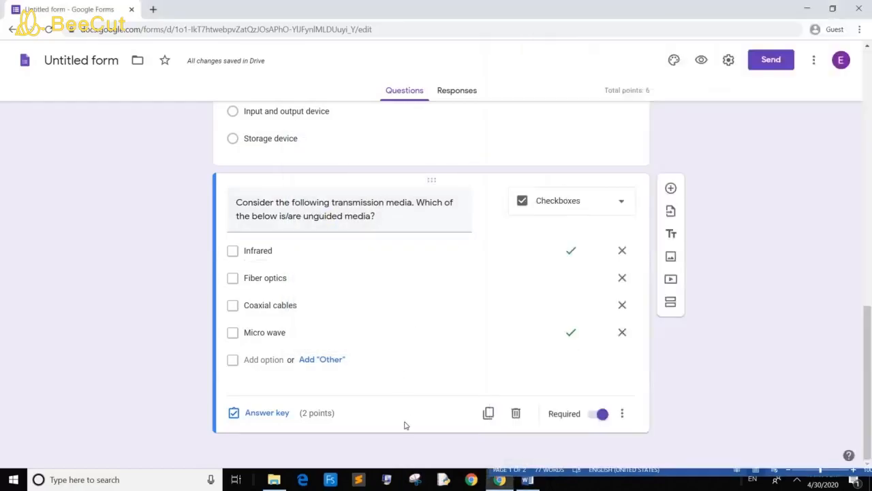
{"action": "left_click", "coordinate": [670, 188]}
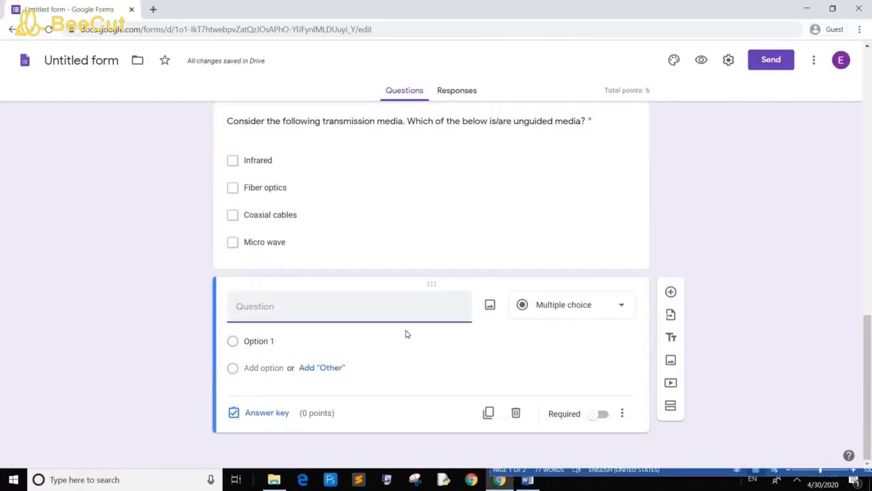
{"action": "left_click", "coordinate": [492, 307]}
{"action": "left_click", "coordinate": [491, 307]}
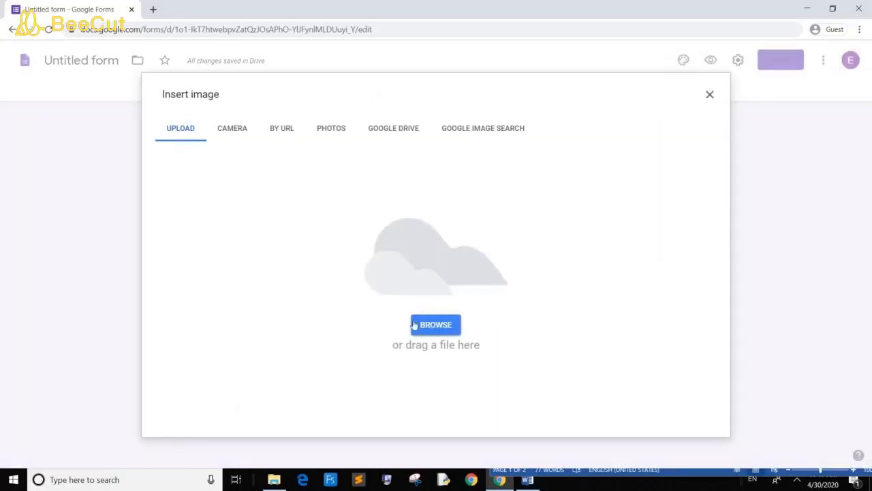
{"action": "left_click", "coordinate": [431, 326]}
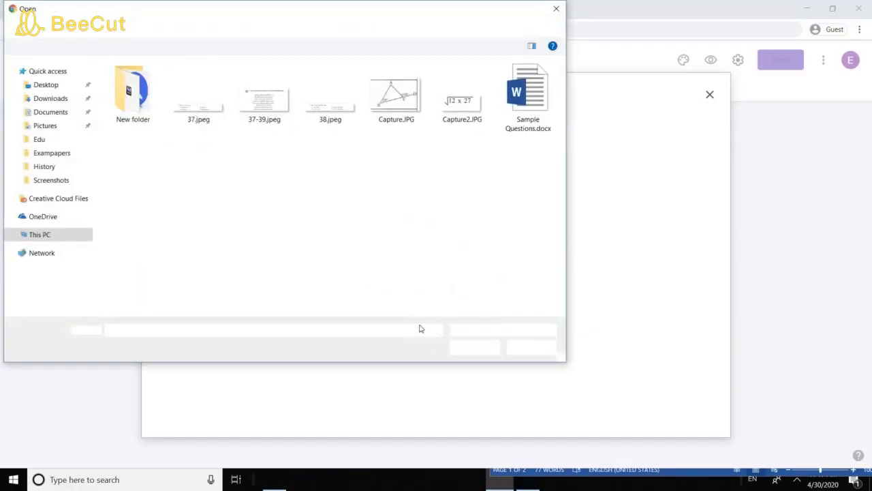
{"action": "left_click", "coordinate": [457, 109]}
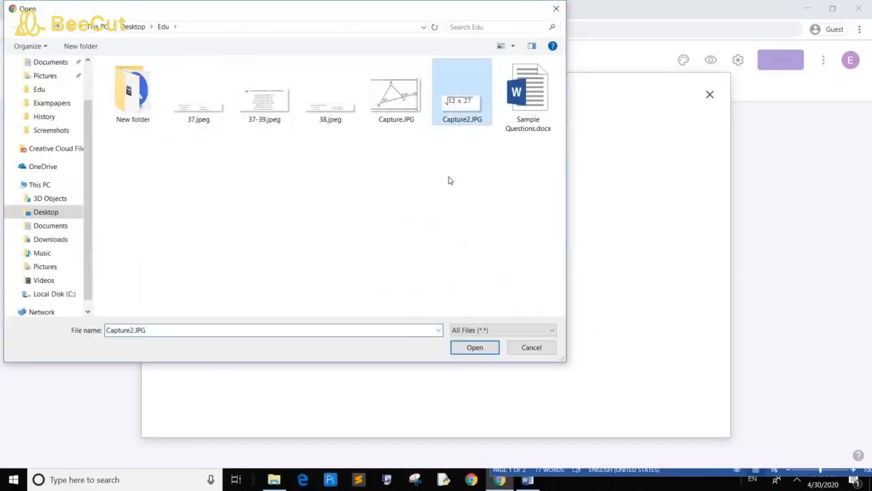
{"action": "left_click", "coordinate": [474, 353]}
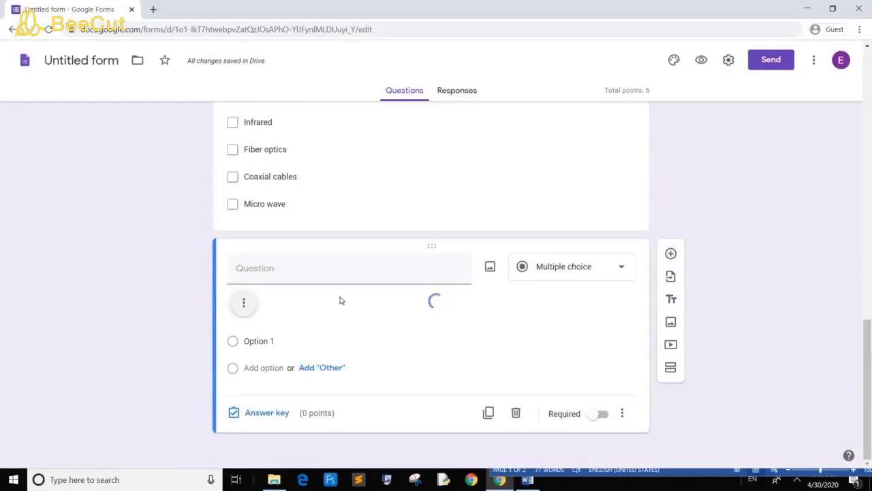
{"action": "scroll", "coordinate": [369, 309], "scroll_direction": "up", "scroll_amount": 1}
{"action": "scroll", "coordinate": [366, 309], "scroll_direction": "down", "scroll_amount": 1}
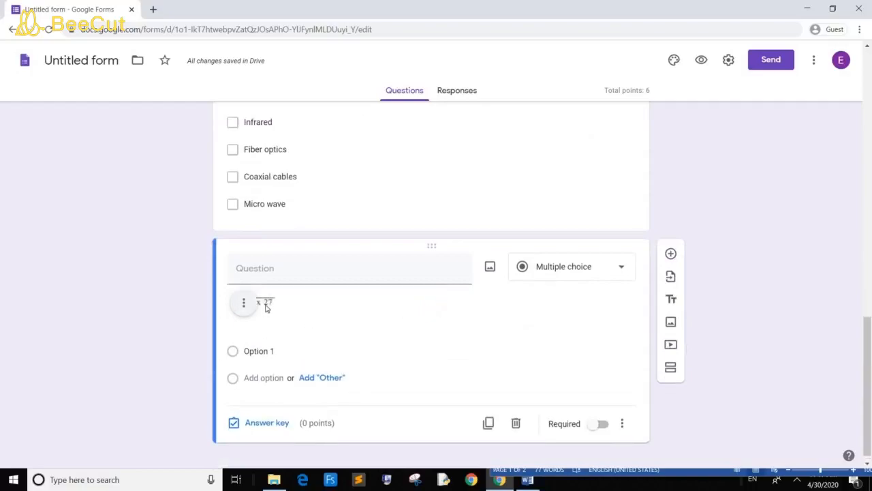
Step: Enlarge the √(12 x 27) image in the new question
{"action": "left_click", "coordinate": [272, 307]}
{"action": "left_click_drag", "start_coordinate": [286, 316], "coordinate": [349, 341]}
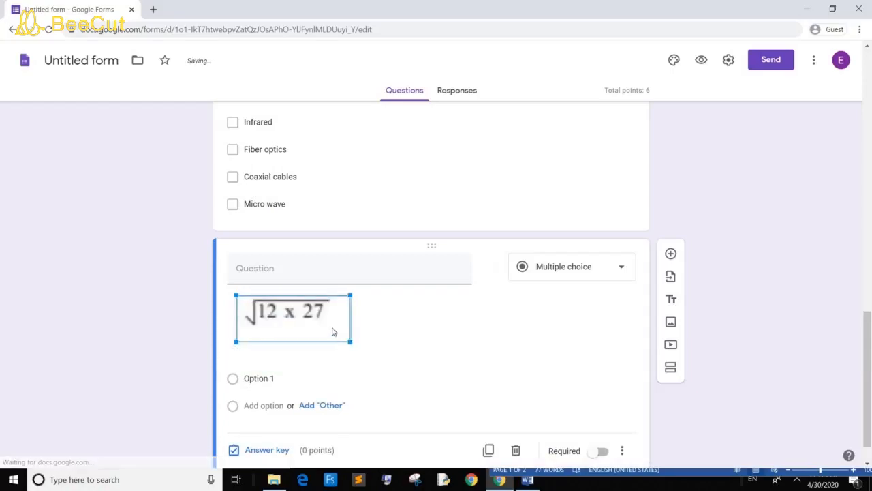
{"action": "left_click", "coordinate": [371, 341]}
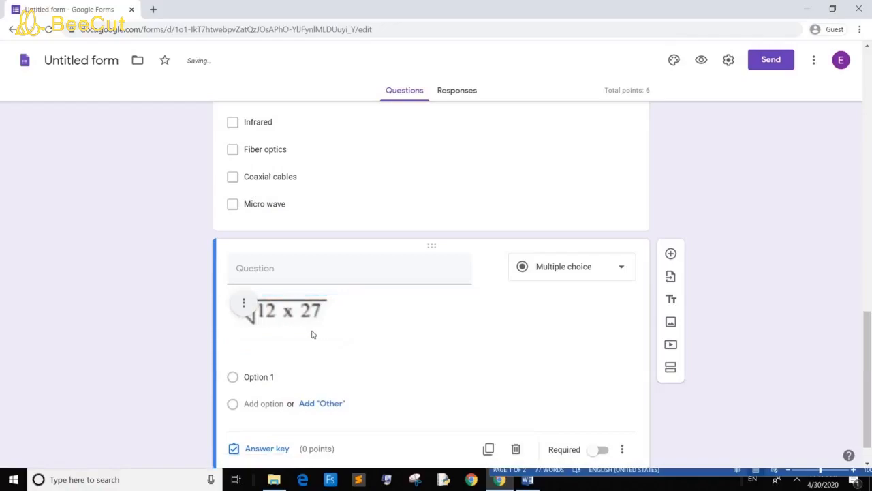
Step: Copy "12", "27", "18" and "16" from the Word document into the equation question's options
{"action": "scroll", "coordinate": [286, 337], "scroll_direction": "down", "scroll_amount": 1}
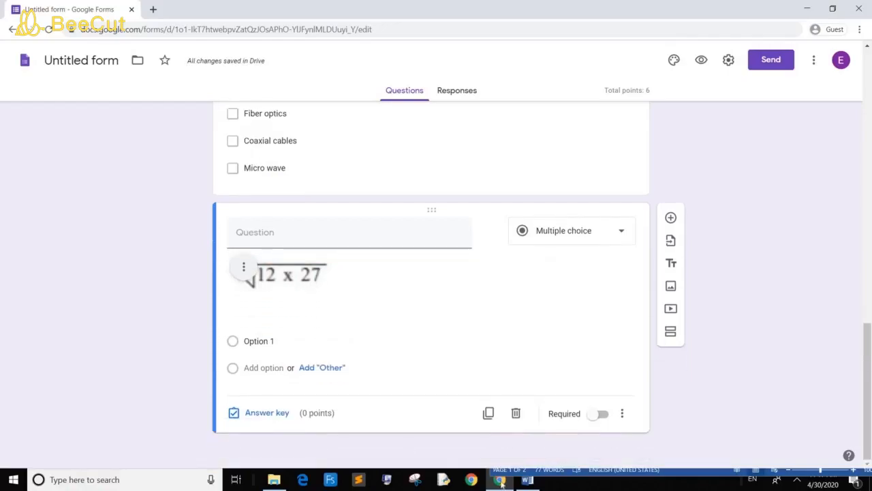
{"action": "left_click", "coordinate": [525, 481]}
{"action": "left_click_drag", "start_coordinate": [523, 357], "coordinate": [513, 318]}
{"action": "right_click", "coordinate": [516, 320]}
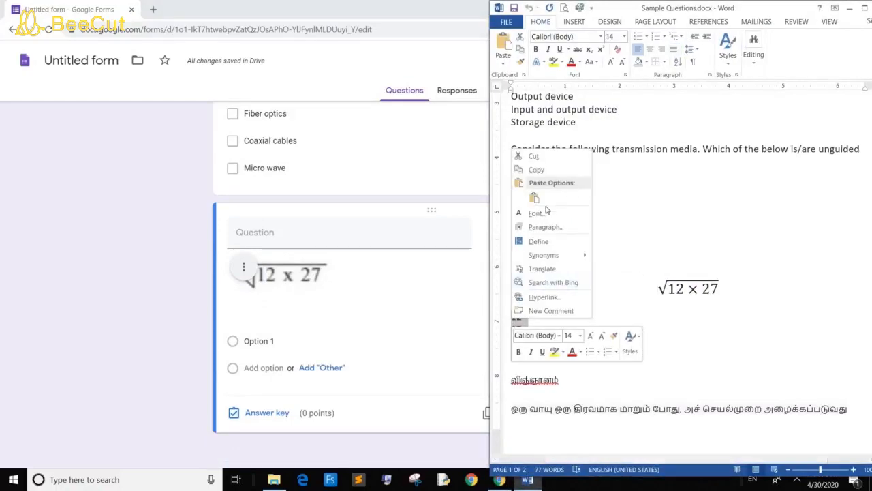
{"action": "left_click", "coordinate": [542, 171]}
{"action": "left_click", "coordinate": [272, 342]}
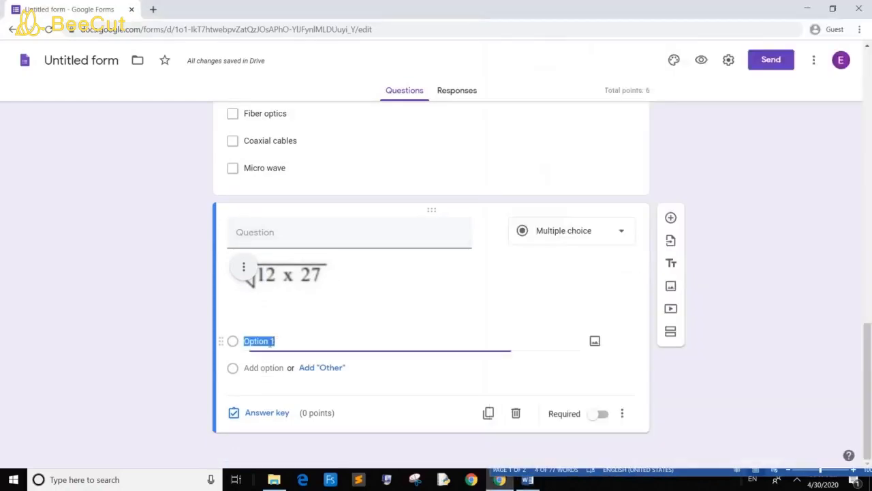
{"action": "key", "text": "ctrl+v"}
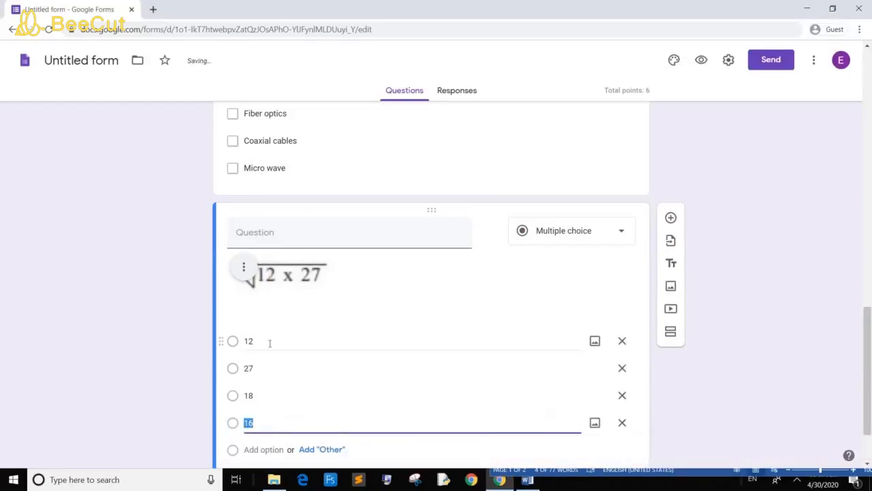
Step: Set 18 as the correct answer of the √(12 x 27) question and make it worth 2 points
{"action": "scroll", "coordinate": [301, 432], "scroll_direction": "down", "scroll_amount": 1}
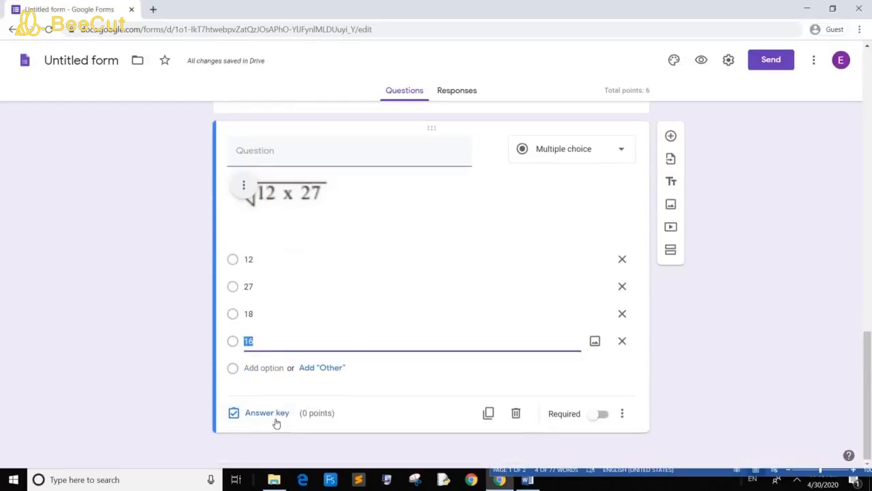
{"action": "left_click", "coordinate": [275, 416]}
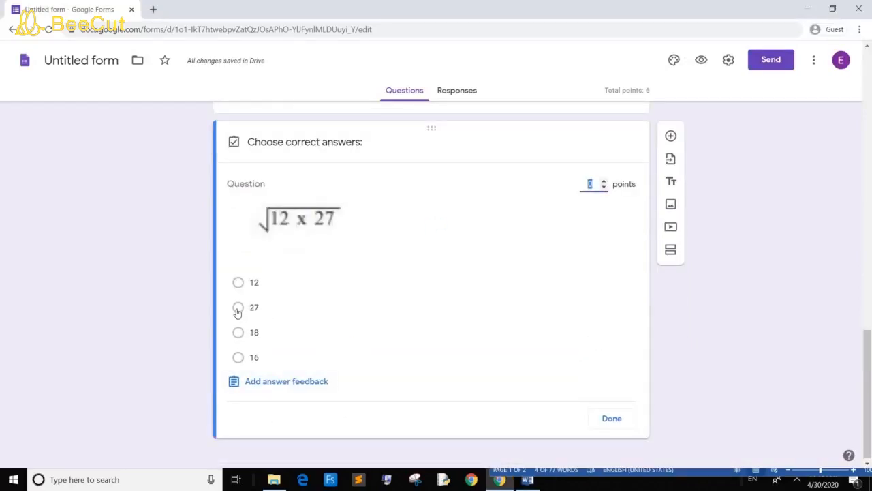
{"action": "left_click", "coordinate": [239, 333]}
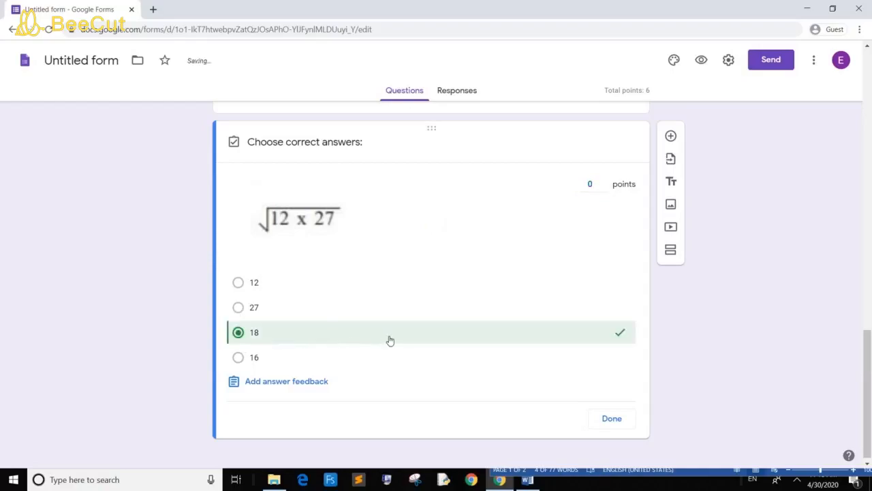
{"action": "left_click", "coordinate": [603, 181]}
{"action": "left_click", "coordinate": [603, 181]}
{"action": "left_click", "coordinate": [614, 419]}
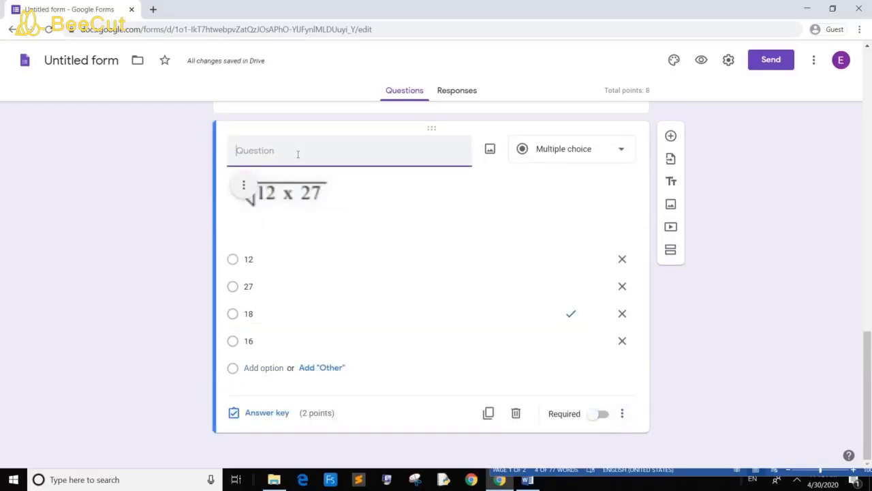
Step: Enter "Solve this," as the question text above the √(12 x 27) image
{"action": "type", "text": "Sol"}
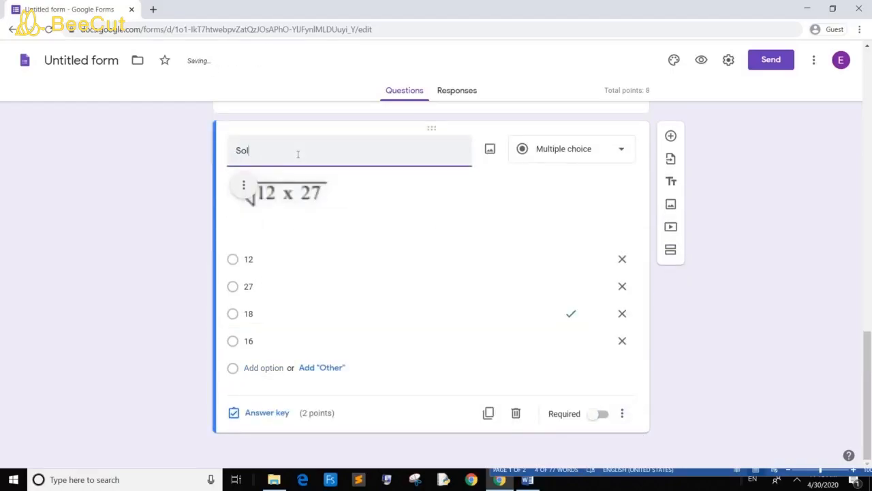
{"action": "type", "text": "ve th"}
{"action": "left_click", "coordinate": [167, 229]}
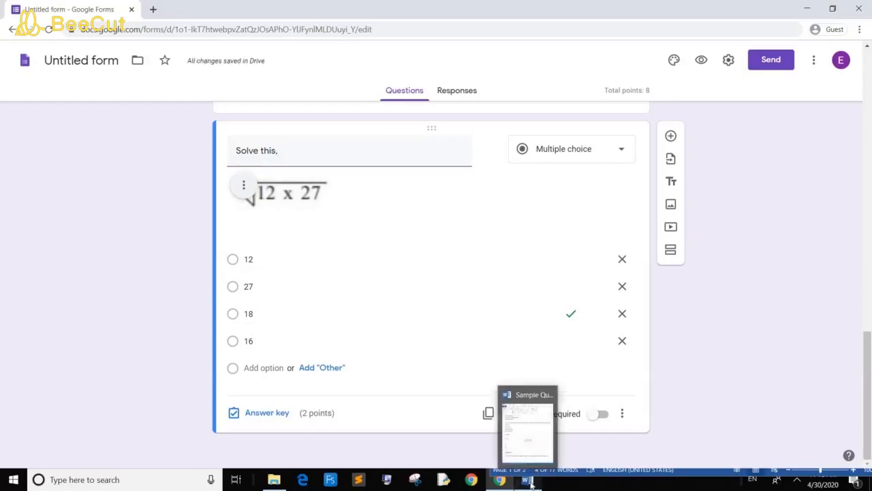
Step: Switch to the Word document and copy the Tamil heading "விஞ்ஞானம்" below the MATHS question
{"action": "left_click", "coordinate": [528, 422]}
{"action": "scroll", "coordinate": [622, 342], "scroll_direction": "down", "scroll_amount": 3}
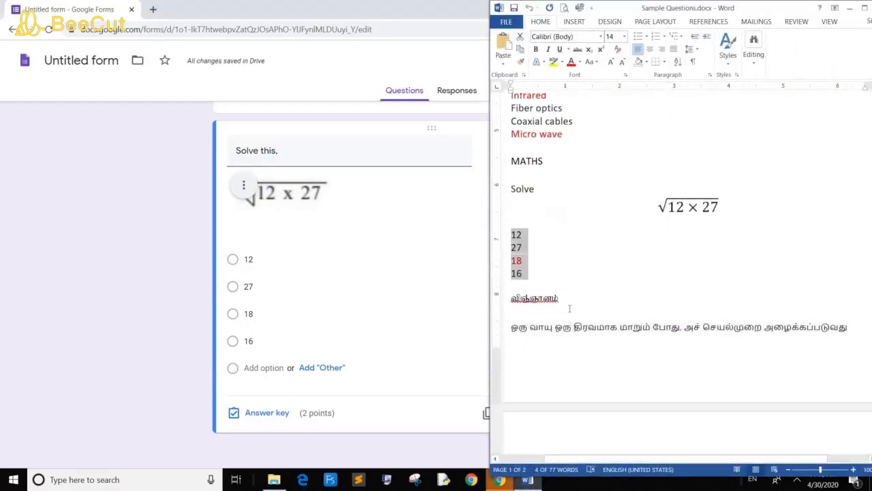
{"action": "left_click", "coordinate": [584, 302]}
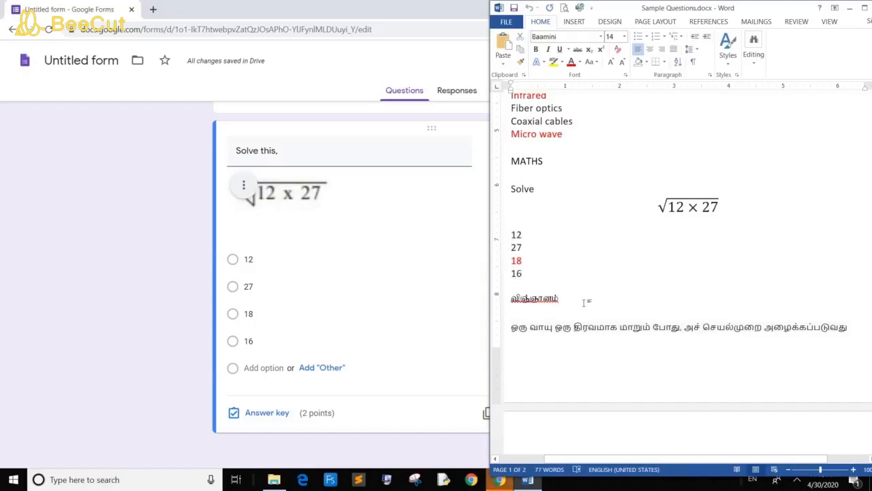
{"action": "scroll", "coordinate": [584, 302], "scroll_direction": "down", "scroll_amount": 1}
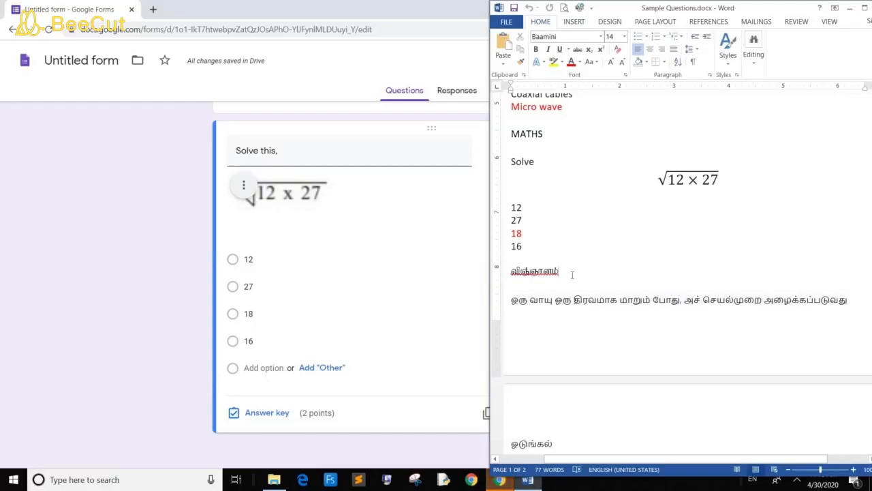
{"action": "left_click_drag", "start_coordinate": [560, 271], "coordinate": [513, 271]}
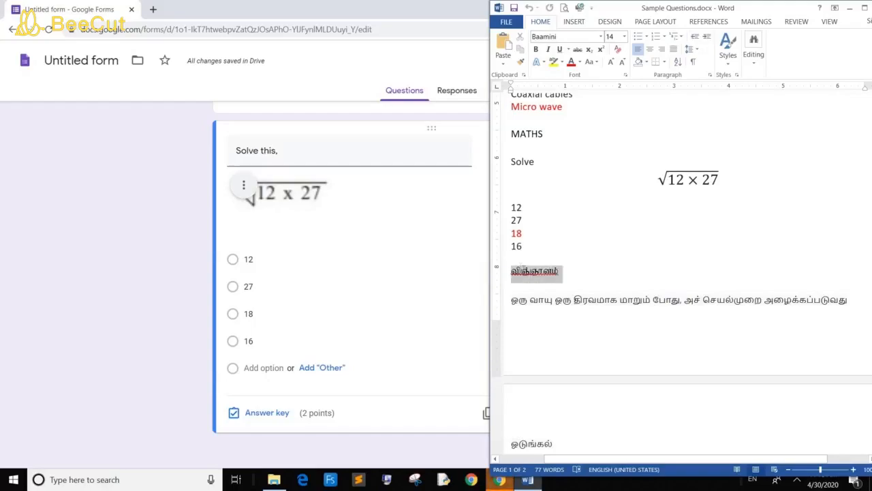
{"action": "right_click", "coordinate": [541, 276]}
{"action": "left_click", "coordinate": [556, 298]}
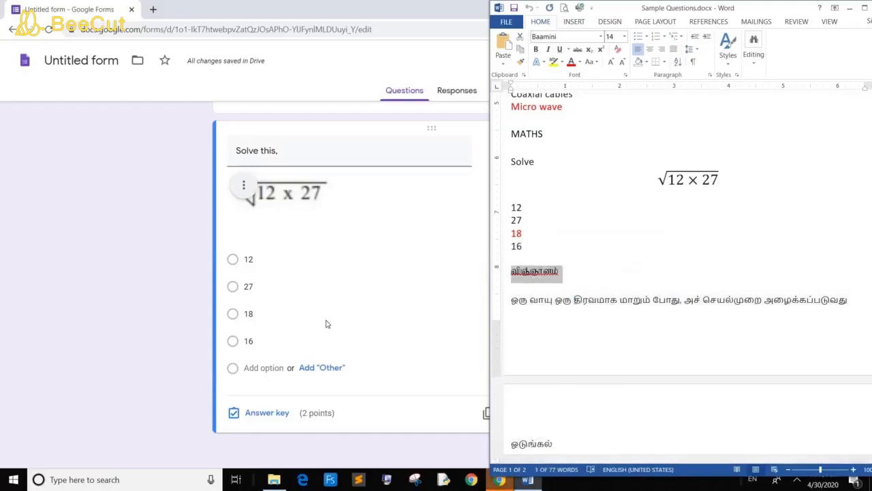
Step: Switch back to the form, add a new question, try pasting the copied Tamil heading as its text, and clear the field
{"action": "left_click", "coordinate": [163, 331]}
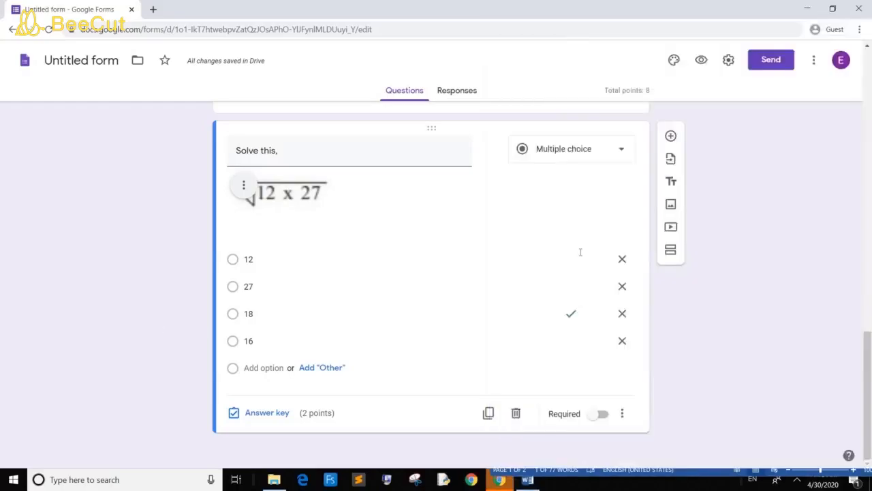
{"action": "left_click", "coordinate": [671, 137]}
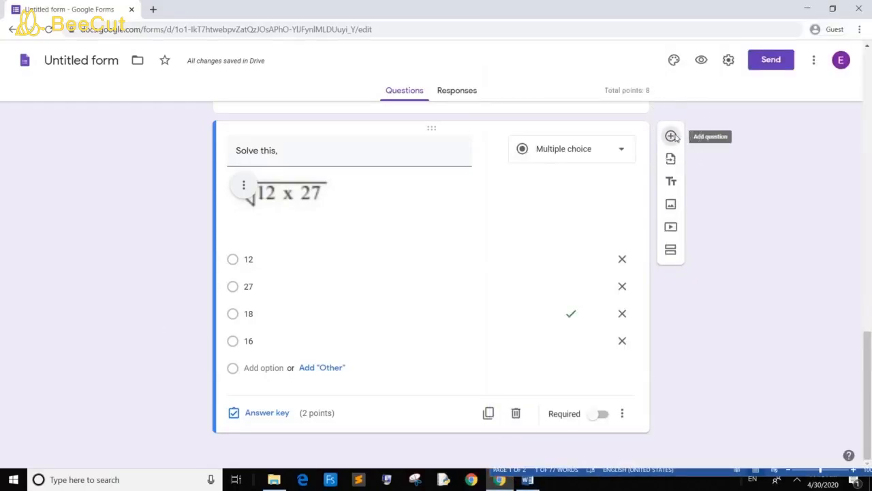
{"action": "right_click", "coordinate": [290, 306]}
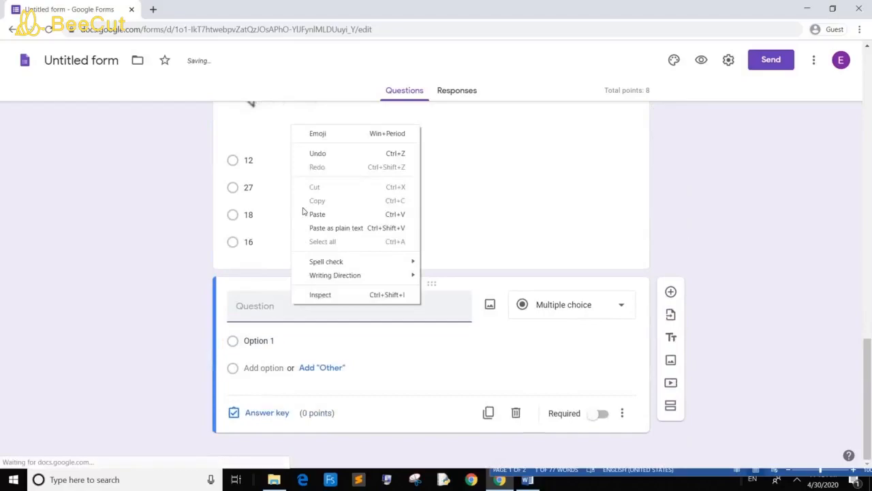
{"action": "left_click", "coordinate": [326, 216]}
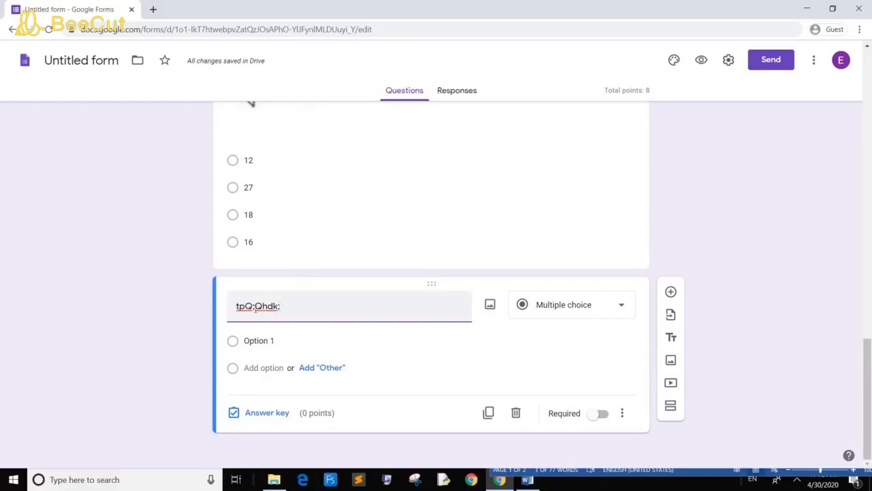
{"action": "left_click_drag", "start_coordinate": [281, 305], "coordinate": [227, 311]}
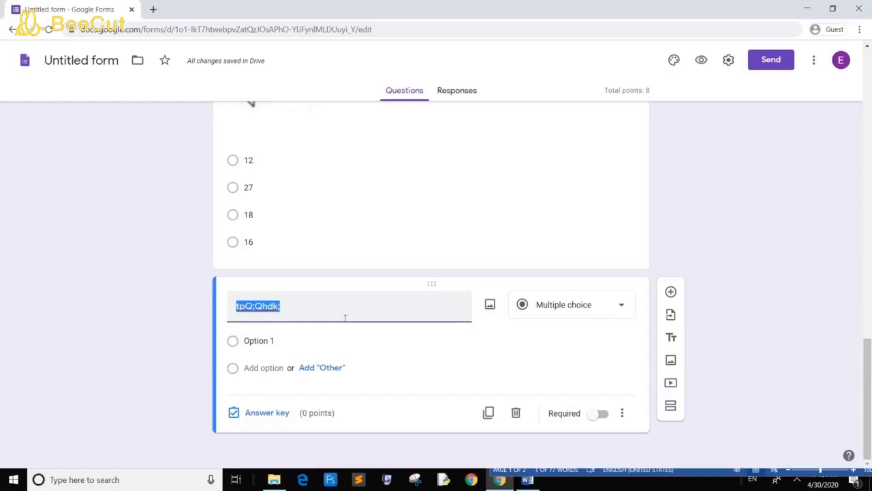
{"action": "key", "text": "BackSpace"}
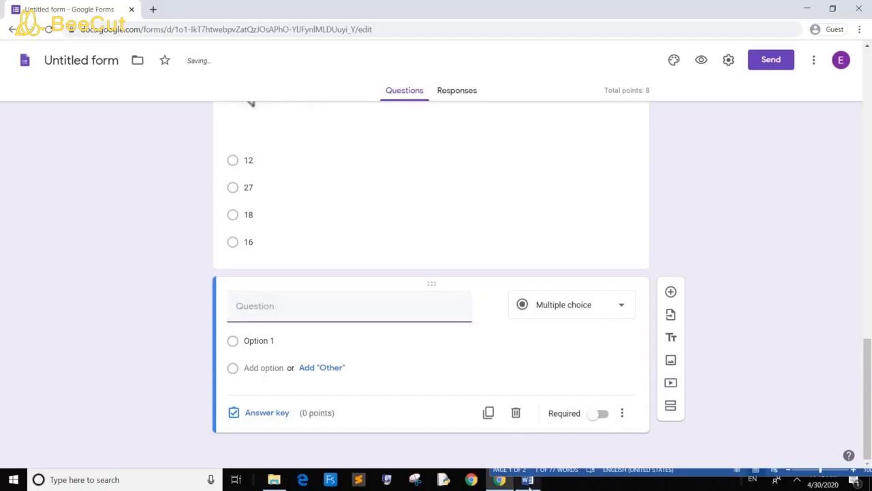
{"action": "left_click", "coordinate": [527, 480]}
{"action": "left_click", "coordinate": [561, 271]}
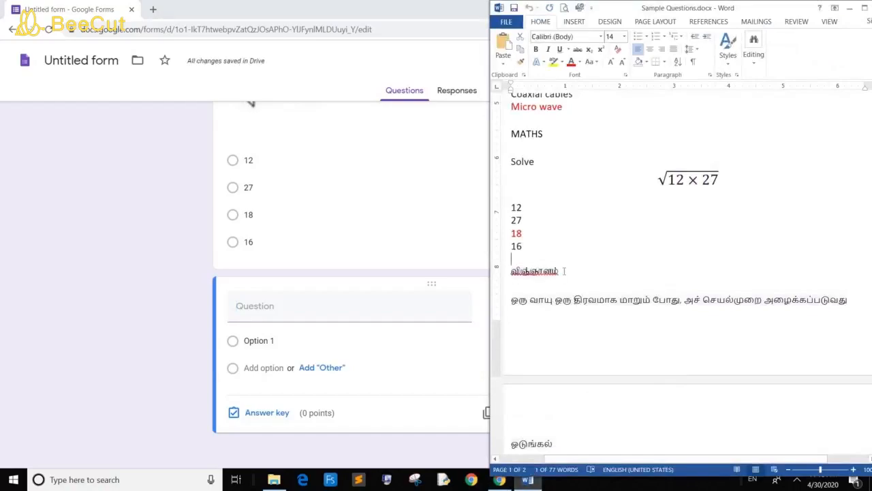
{"action": "double_click", "coordinate": [525, 278]}
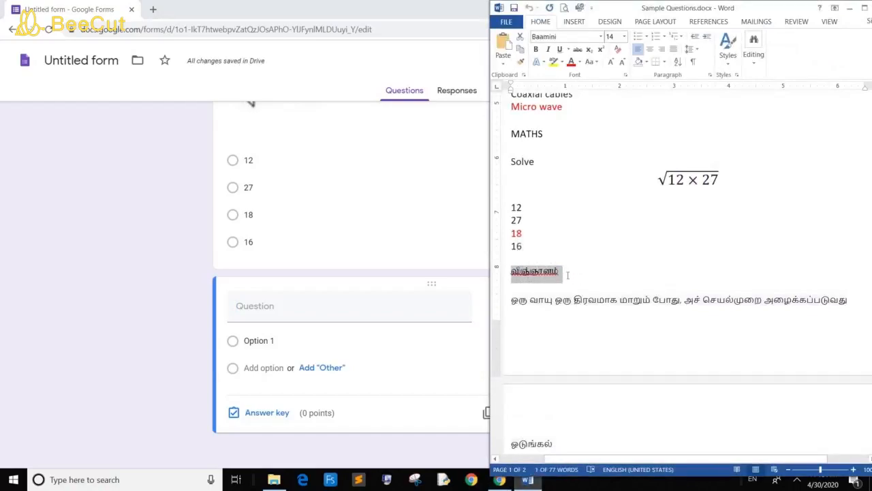
{"action": "left_click", "coordinate": [568, 274]}
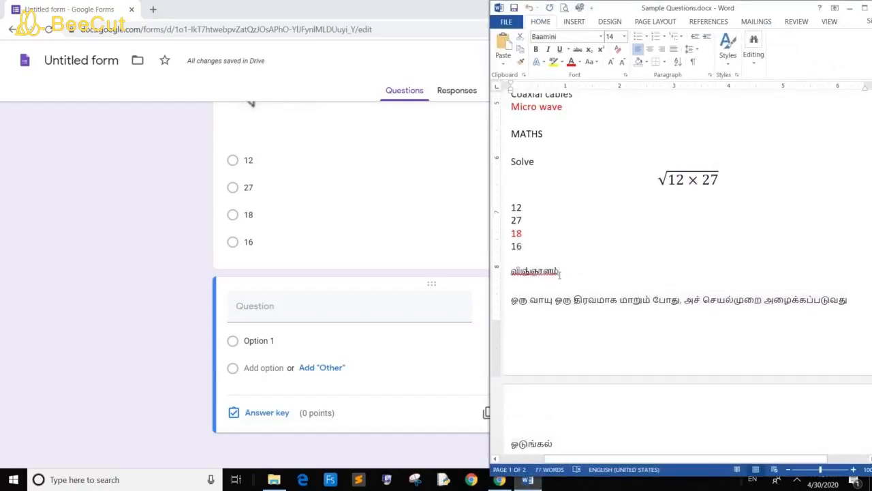
{"action": "left_click", "coordinate": [325, 308]}
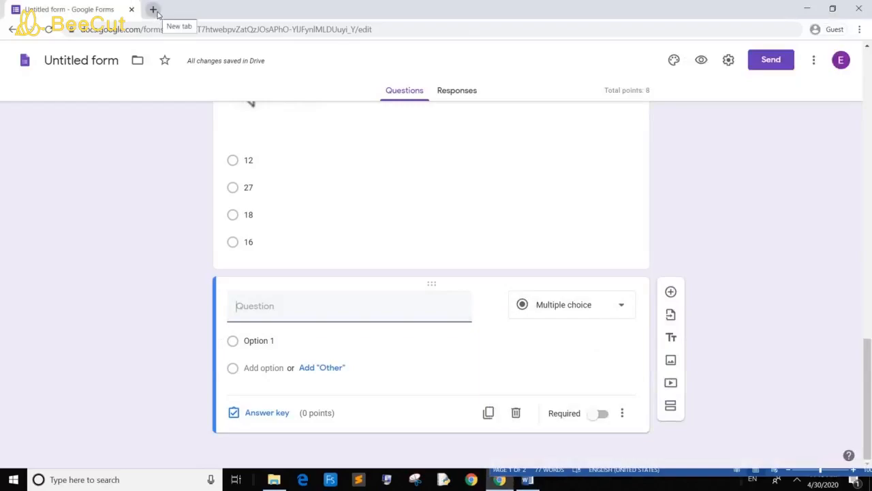
Step: Search for "onlie google input tool" in a new browser tab and open the "Try Google Input Tools online" page
{"action": "left_click", "coordinate": [154, 10]}
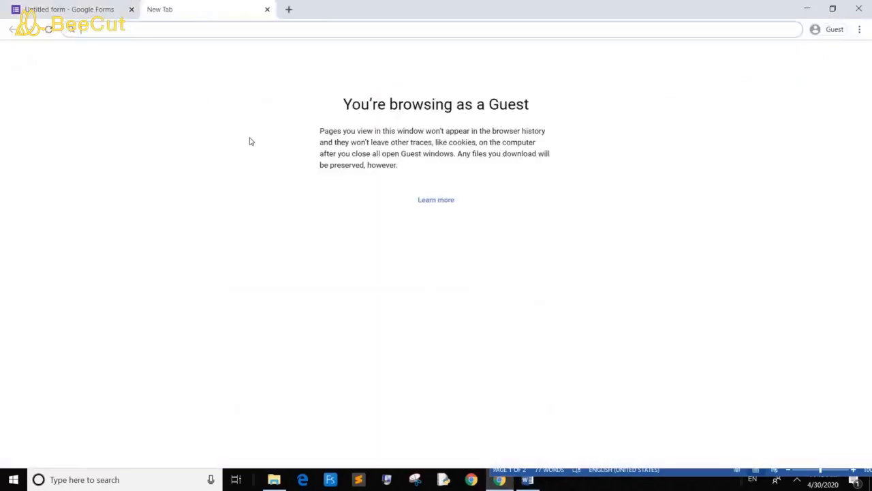
{"action": "type", "text": "onl"}
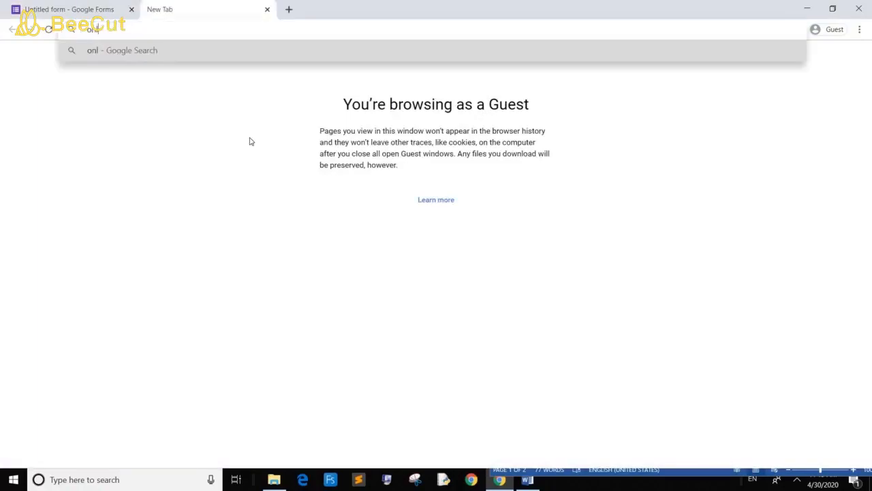
{"action": "type", "text": "ie google input"}
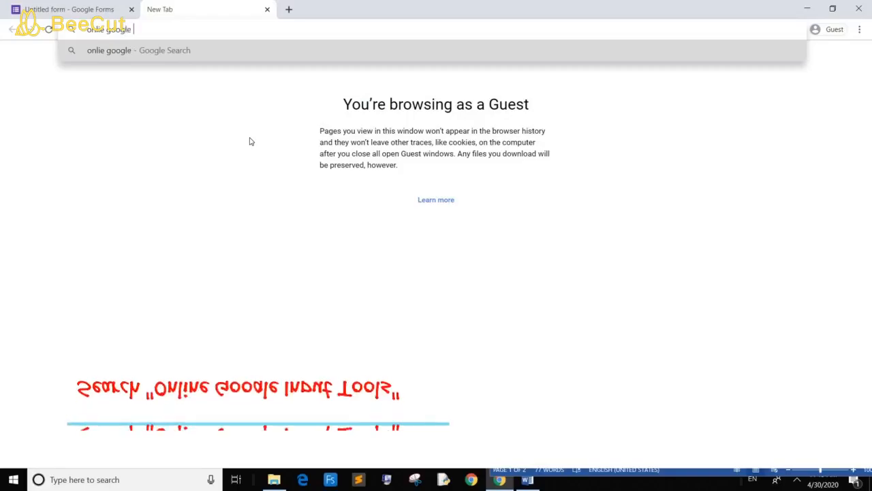
{"action": "type", "text": " tool"}
{"action": "key", "text": "Return"}
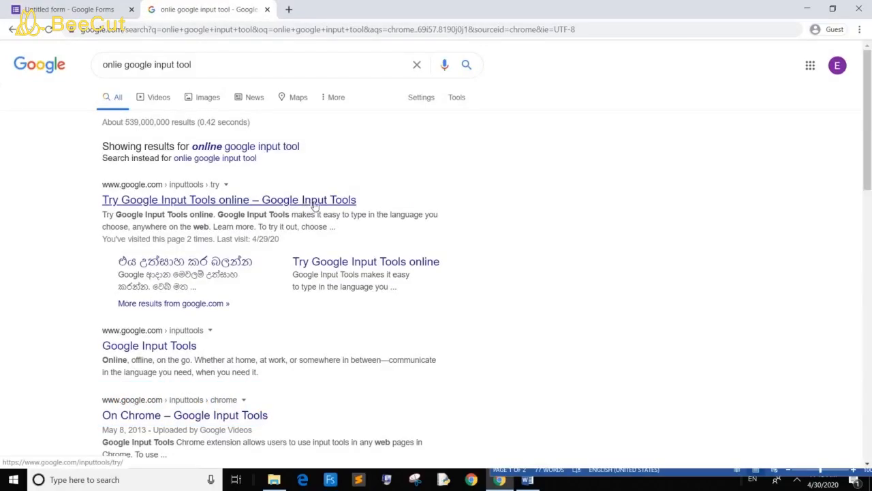
{"action": "left_click", "coordinate": [315, 205]}
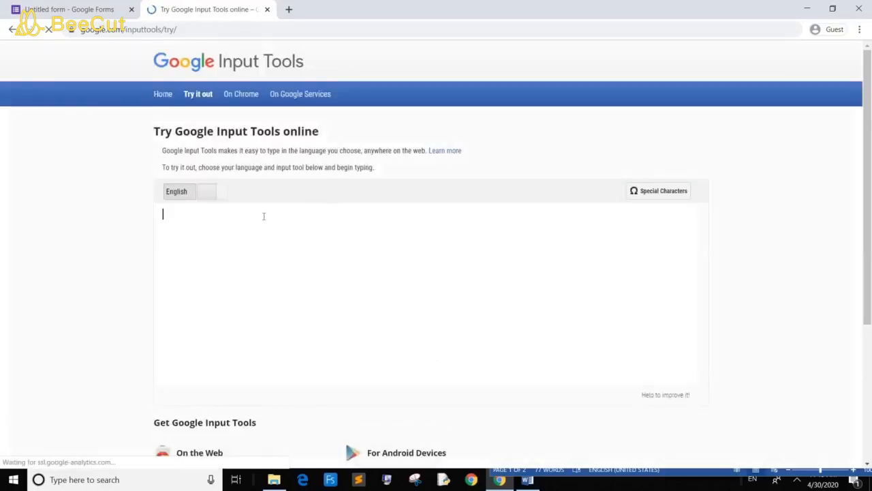
Step: Set the input language to Tamil and write "வணக்கம்" in the text area by phonetic transliteration
{"action": "left_click", "coordinate": [190, 198]}
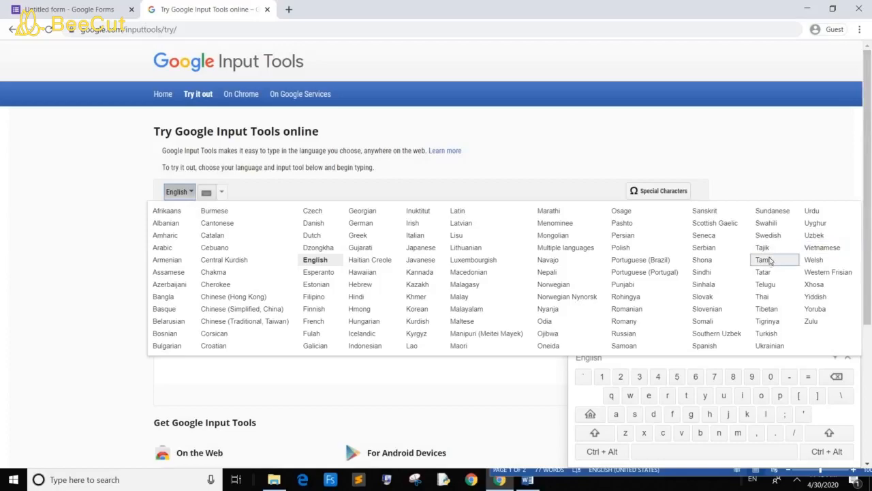
{"action": "left_click", "coordinate": [769, 261]}
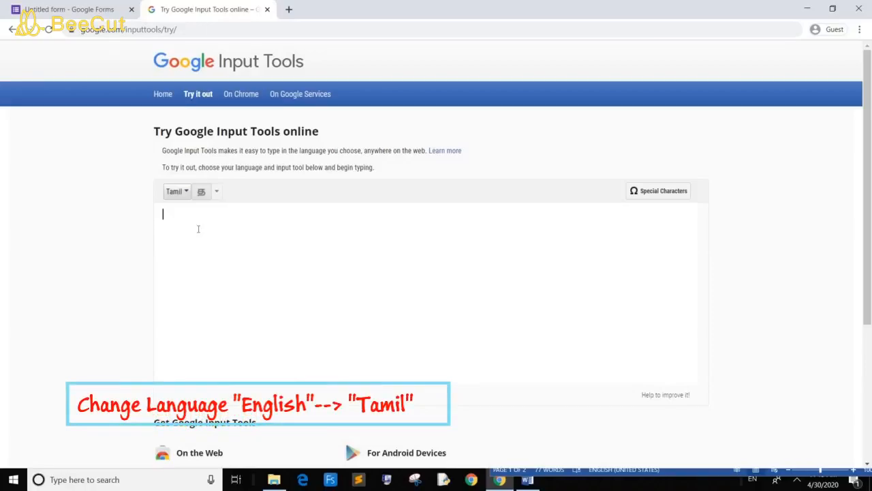
{"action": "type", "text": "van"}
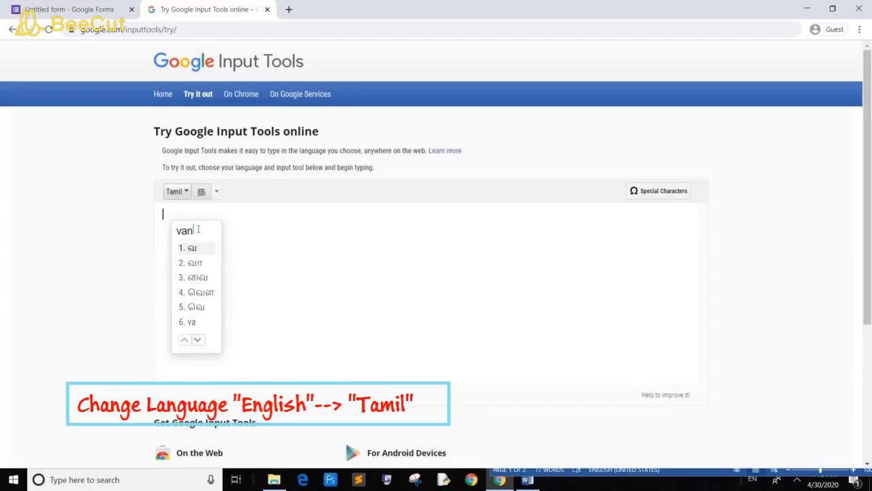
{"action": "type", "text": "ak"}
{"action": "key", "text": "BackSpace"}
{"action": "type", "text": "k"}
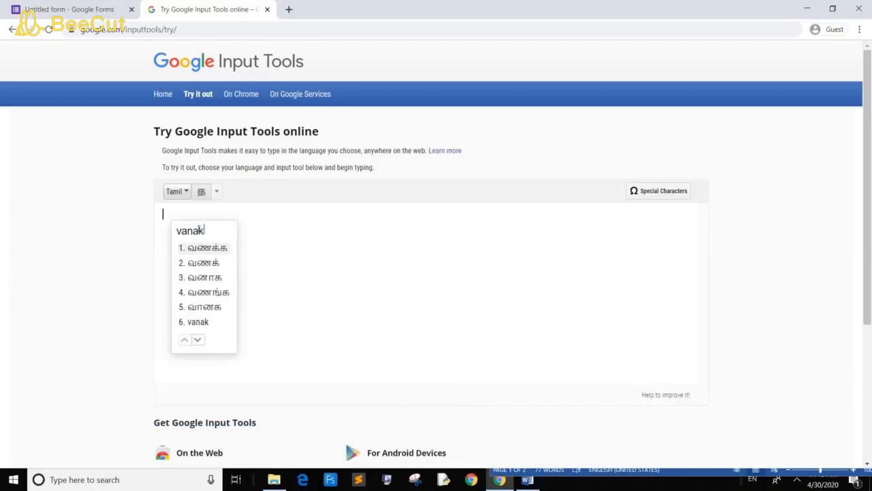
{"action": "type", "text": "am"}
{"action": "key", "text": "space"}
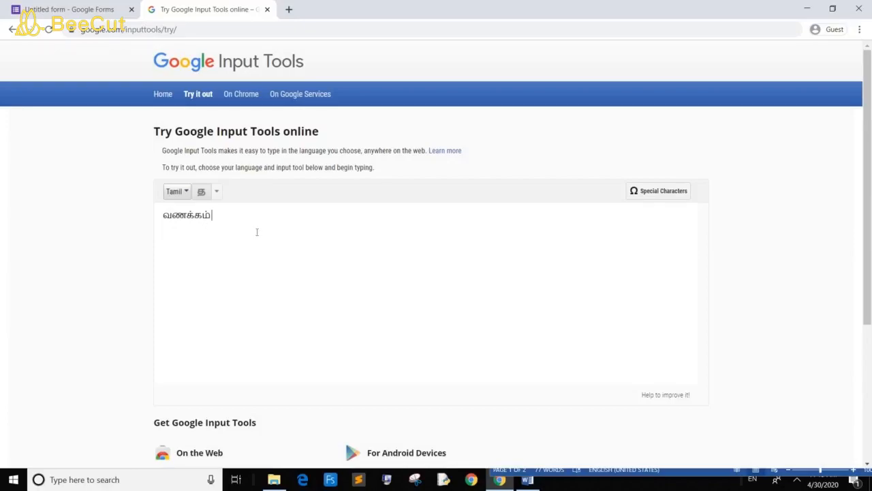
Step: Copy "வணக்கம்" from Google Input Tools into the form's empty question text as a trial, and clear the field
{"action": "left_click_drag", "start_coordinate": [216, 220], "coordinate": [163, 216]}
{"action": "left_click", "coordinate": [208, 218]}
{"action": "right_click", "coordinate": [171, 216]}
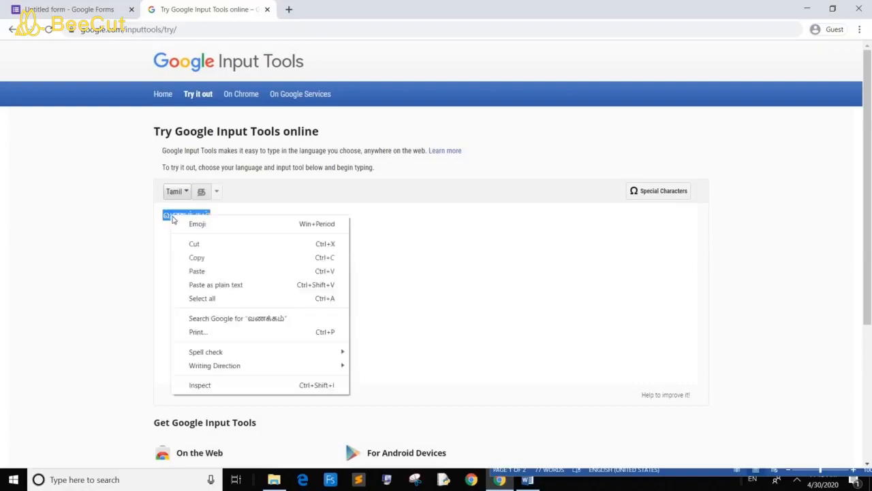
{"action": "left_click", "coordinate": [237, 257]}
{"action": "left_click", "coordinate": [68, 9]}
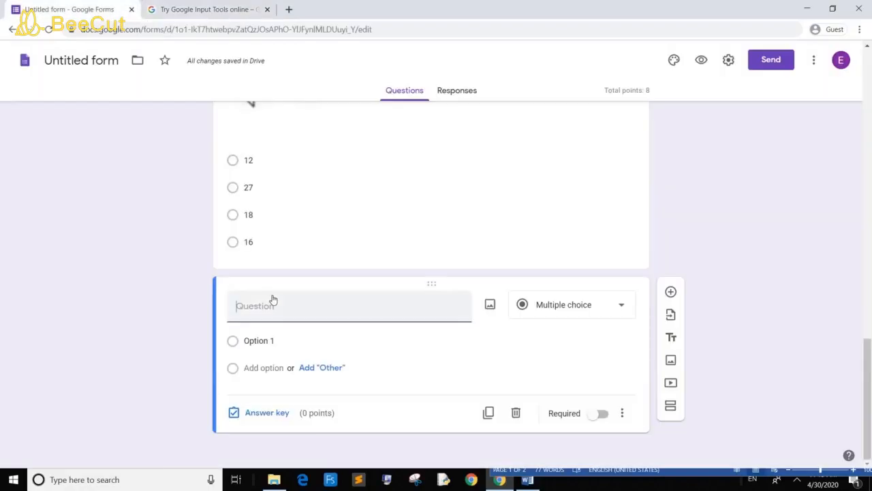
{"action": "right_click", "coordinate": [272, 298]}
{"action": "left_click", "coordinate": [238, 307]}
{"action": "right_click", "coordinate": [239, 307]}
{"action": "left_click", "coordinate": [269, 216]}
{"action": "left_click_drag", "start_coordinate": [303, 310], "coordinate": [231, 306]}
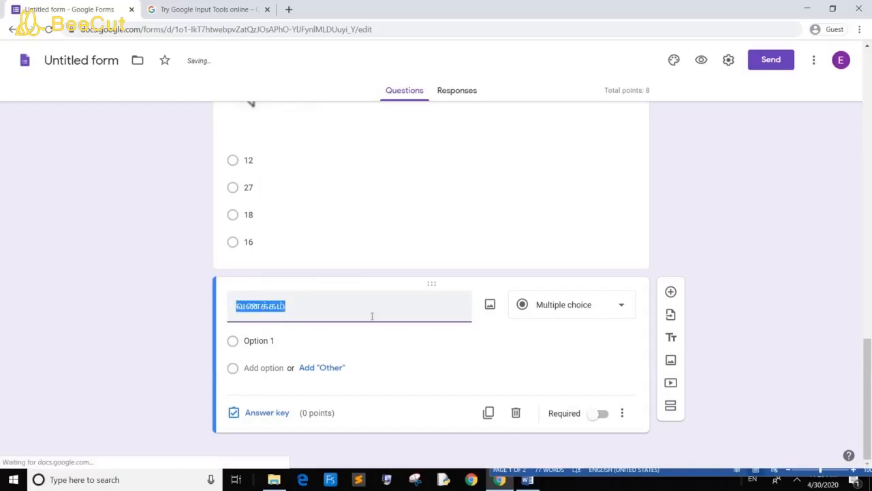
{"action": "key", "text": "BackSpace"}
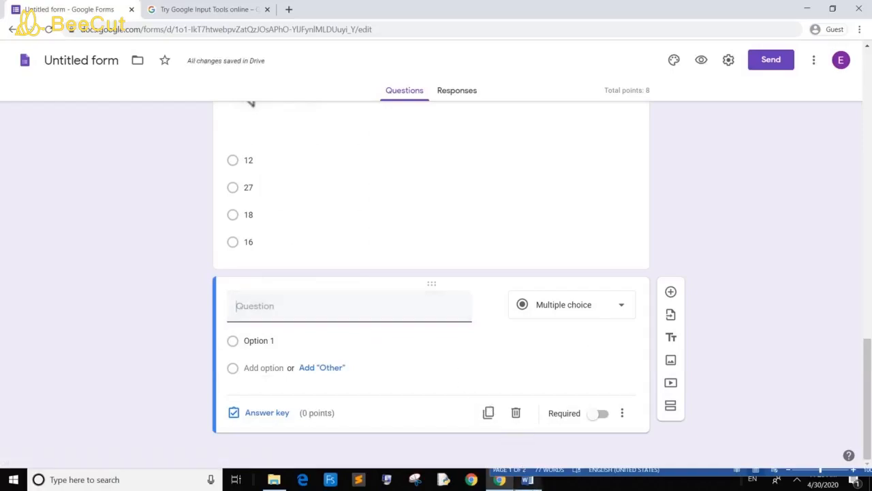
Step: Copy the Tamil question "ஒரு வாயு ஒரு திரவமாக மாறும் போது, அச் செயல்முறை அழைக்கப்படுவது" from the Word document into the form's empty question text
{"action": "mouse_move", "coordinate": [527, 480]}
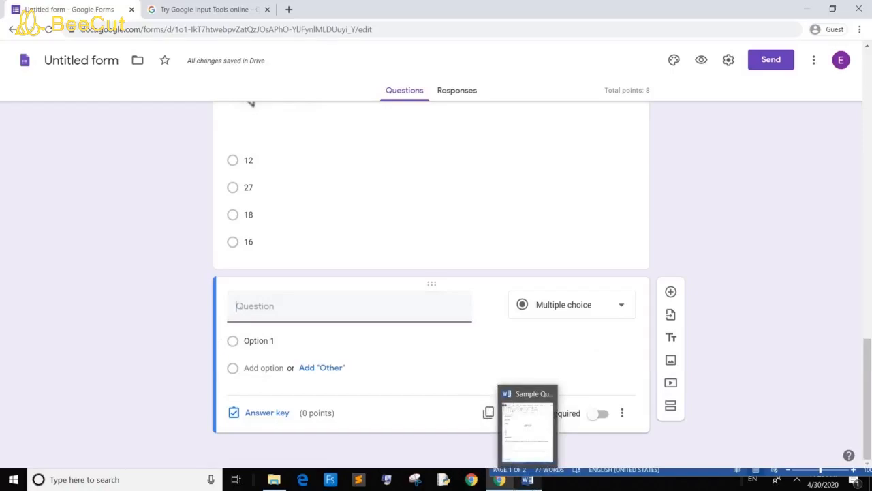
{"action": "left_click", "coordinate": [527, 429]}
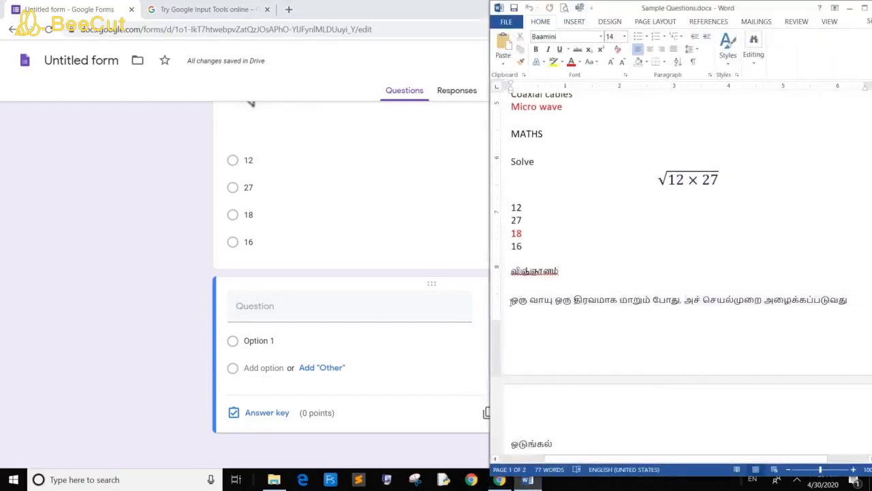
{"action": "left_click_drag", "start_coordinate": [510, 300], "coordinate": [804, 314]}
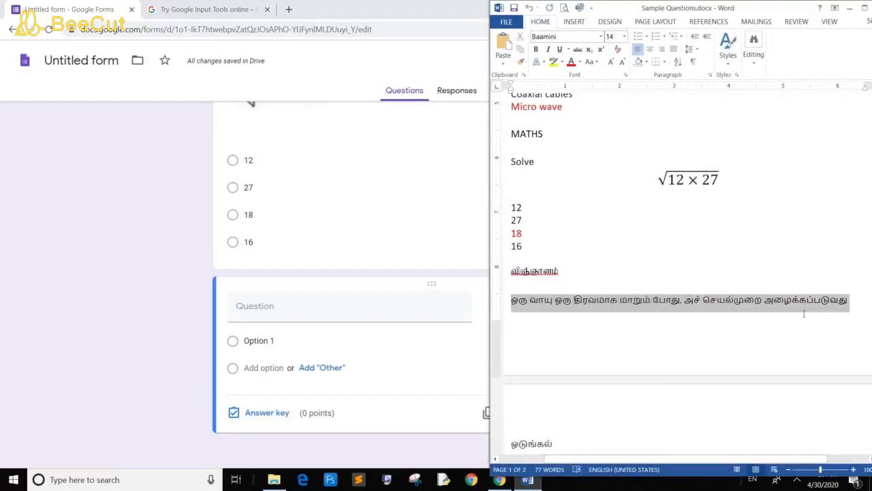
{"action": "right_click", "coordinate": [696, 304]}
{"action": "left_click", "coordinate": [721, 156]}
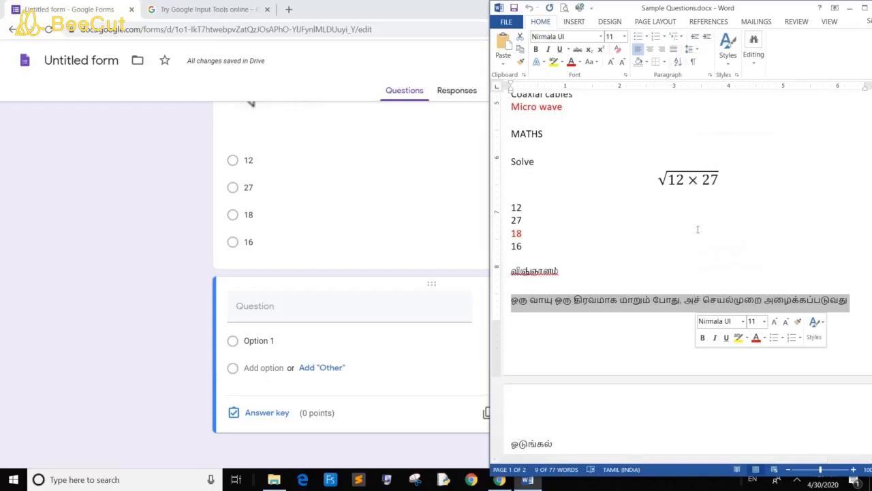
{"action": "left_click", "coordinate": [291, 310]}
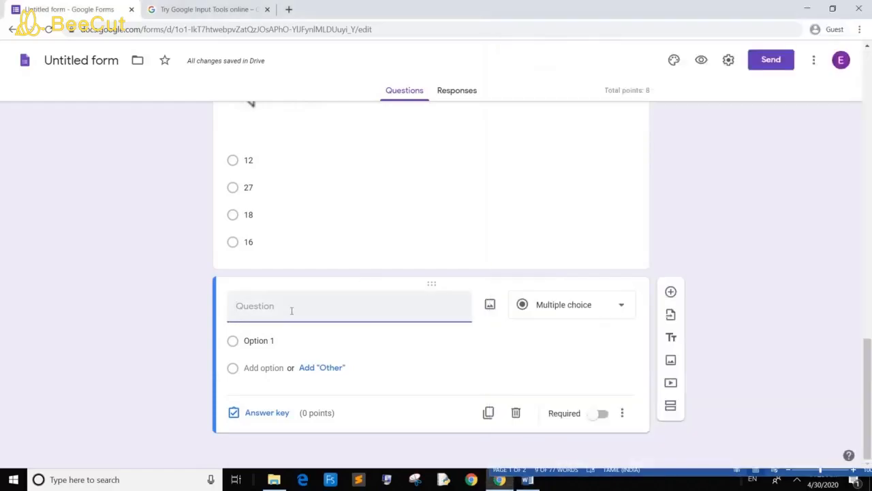
{"action": "key", "text": "ctrl+v"}
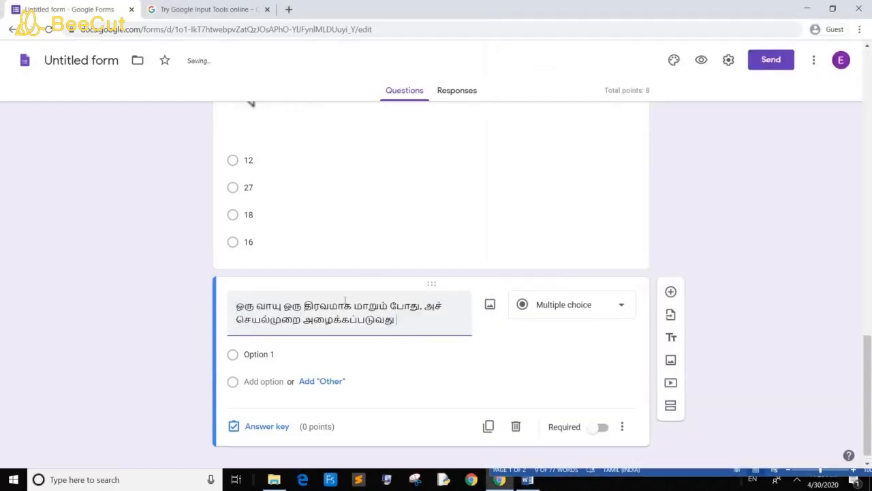
Step: Switch to Google Input Tools, try transliterating "gjhg" and "amm" into Tamil, and clear the text area after each trial
{"action": "left_click", "coordinate": [216, 18]}
{"action": "left_click_drag", "start_coordinate": [248, 267], "coordinate": [139, 226]}
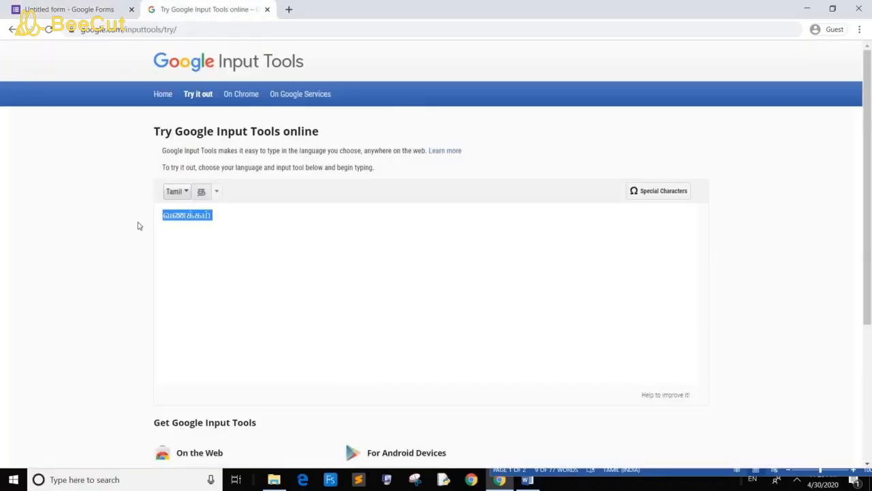
{"action": "type", "text": "gjhg"}
{"action": "key", "text": "Return"}
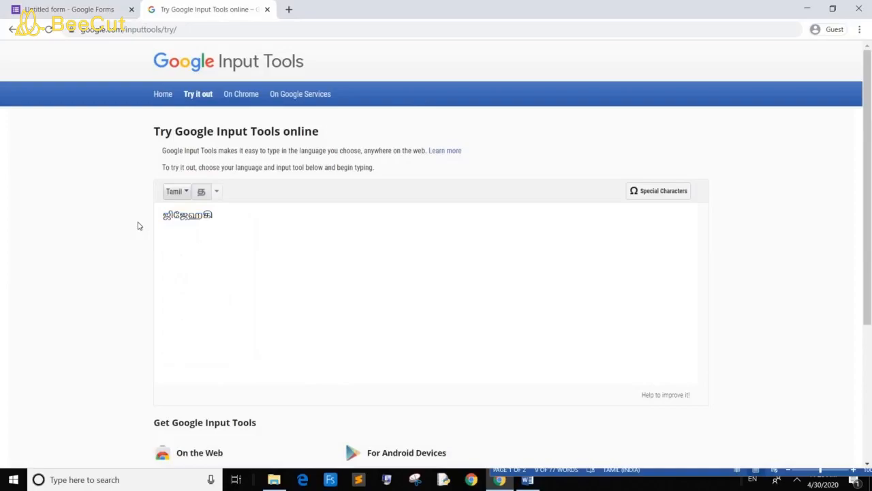
{"action": "key", "text": "BackSpace"}
{"action": "key", "text": "BackSpace"}
{"action": "key", "text": "BackSpace"}
{"action": "key", "text": "BackSpace"}
{"action": "key", "text": "BackSpace"}
{"action": "key", "text": "BackSpace"}
{"action": "key", "text": "BackSpace"}
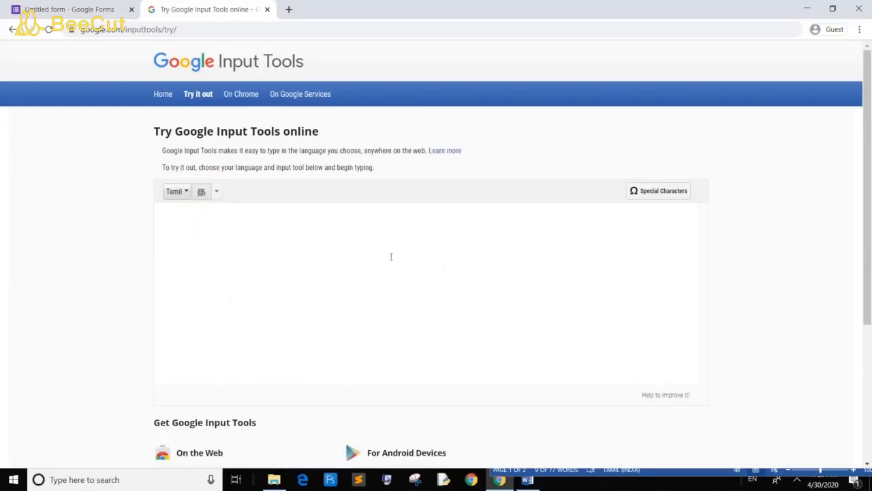
{"action": "type", "text": "amm"}
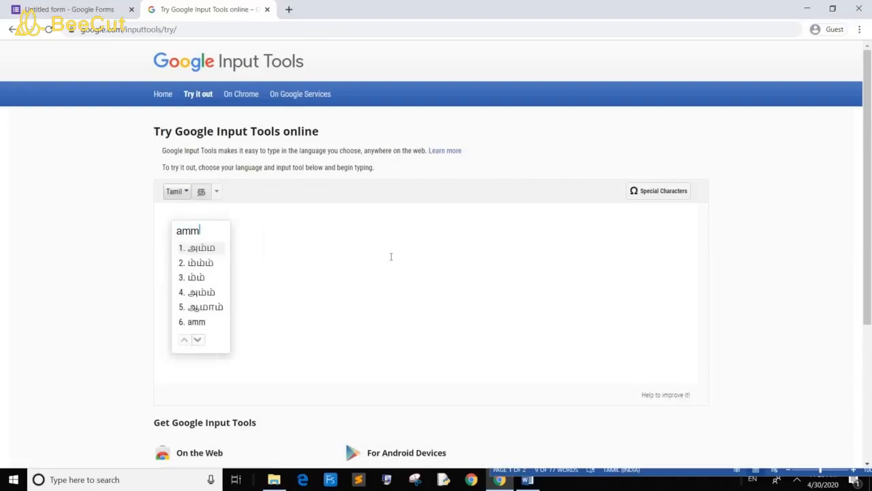
{"action": "key", "text": "Return"}
{"action": "key", "text": "BackSpace"}
{"action": "key", "text": "BackSpace"}
{"action": "key", "text": "BackSpace"}
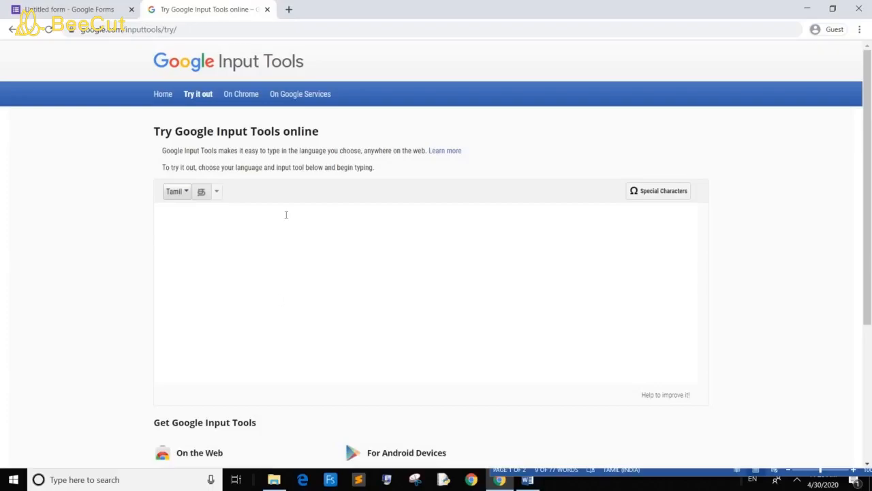
Step: Copy the four Tamil answers ஒடுங்கல், ஆவியாதல், படிவு and பதங்கமாதல் from the Word document into the form question's options
{"action": "left_click", "coordinate": [109, 13]}
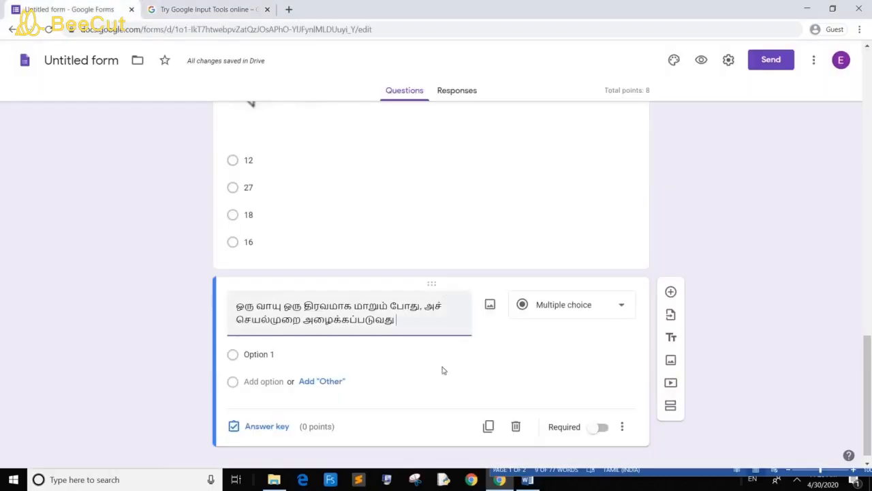
{"action": "left_click", "coordinate": [528, 480]}
{"action": "left_click", "coordinate": [581, 339]}
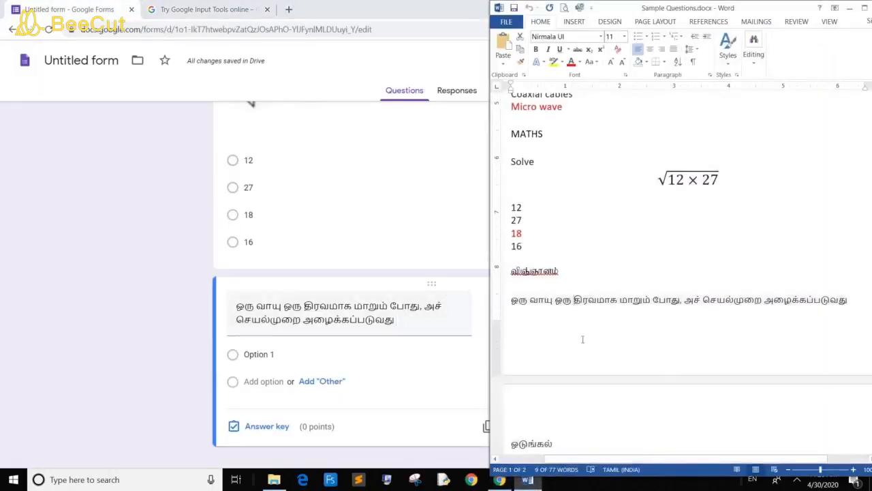
{"action": "scroll", "coordinate": [581, 341], "scroll_direction": "down", "scroll_amount": 4}
{"action": "left_click_drag", "start_coordinate": [507, 359], "coordinate": [519, 308]}
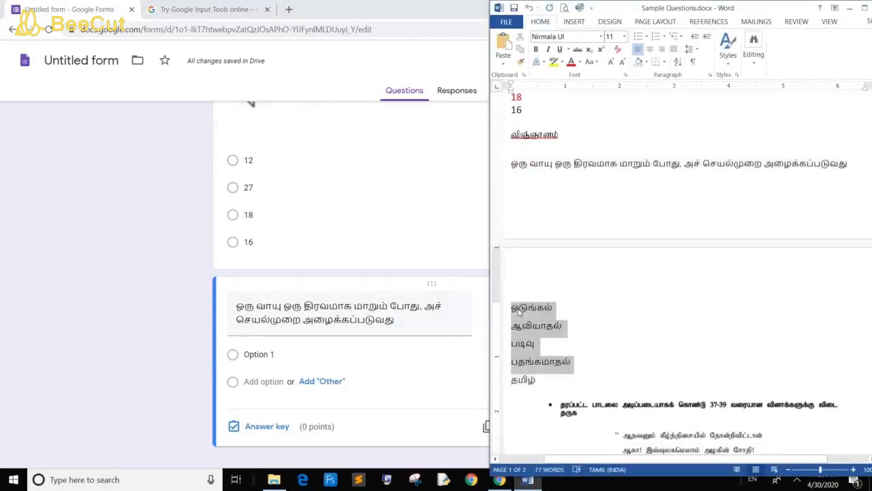
{"action": "right_click", "coordinate": [519, 308]}
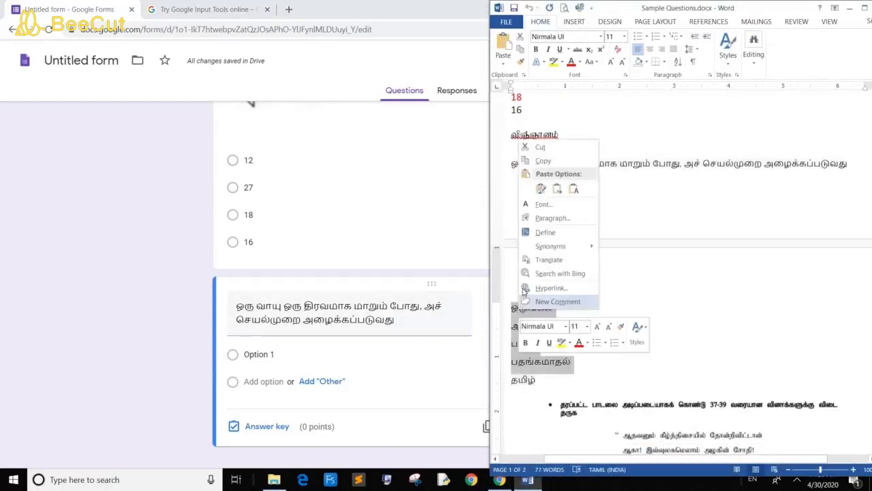
{"action": "left_click", "coordinate": [543, 159]}
{"action": "left_click", "coordinate": [286, 355]}
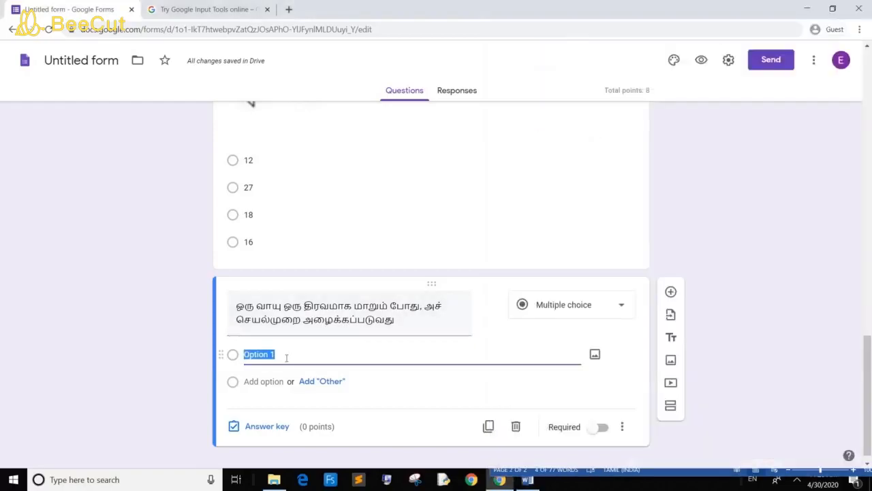
{"action": "key", "text": "ctrl+v"}
{"action": "scroll", "coordinate": [272, 409], "scroll_direction": "down", "scroll_amount": 2}
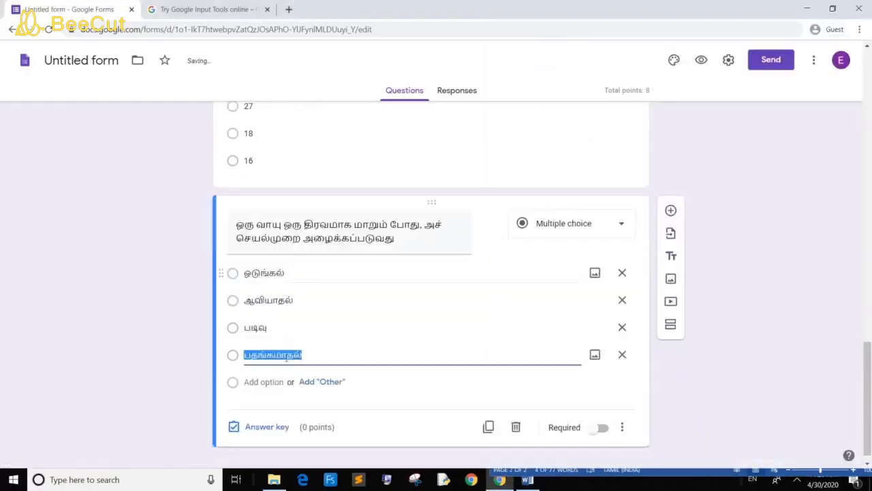
Step: Set the Tamil question's answer key to ஒடுங்கல் and its score to 2 points
{"action": "left_click", "coordinate": [267, 413]}
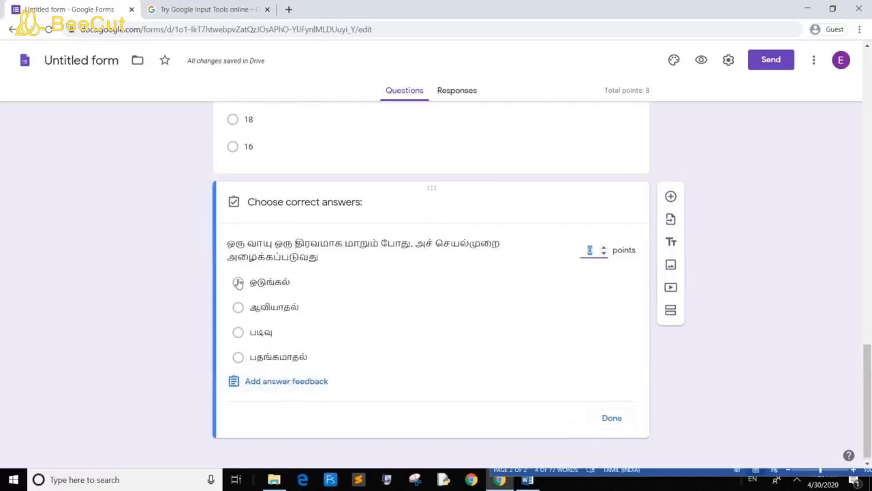
{"action": "left_click", "coordinate": [344, 294]}
{"action": "left_click", "coordinate": [605, 250]}
{"action": "left_click", "coordinate": [604, 250]}
{"action": "left_click", "coordinate": [596, 417]}
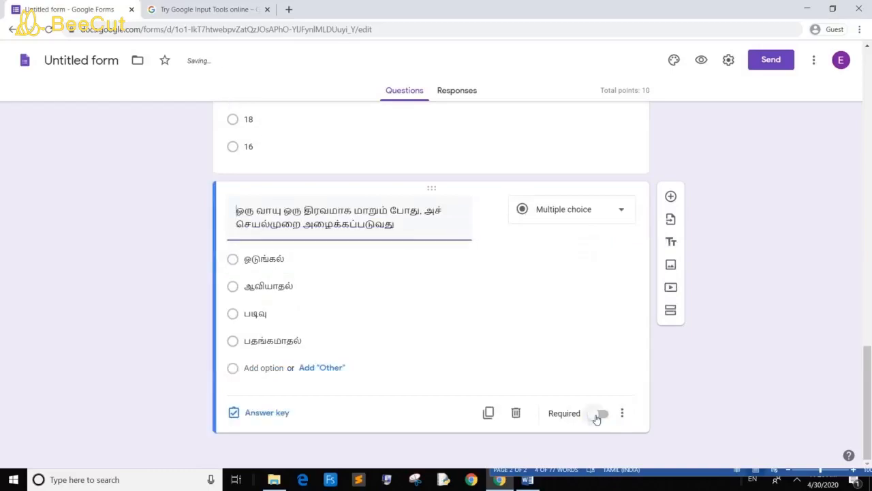
{"action": "left_click", "coordinate": [671, 196]}
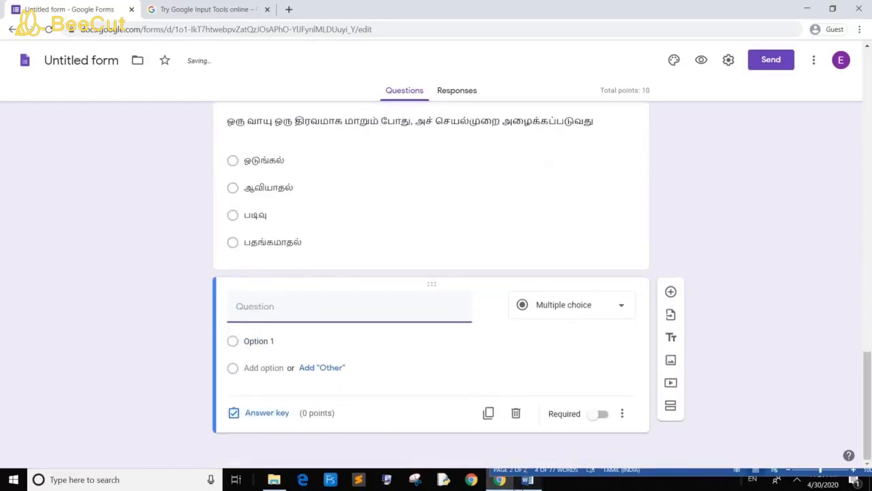
{"action": "left_click", "coordinate": [528, 479]}
{"action": "scroll", "coordinate": [583, 104], "scroll_direction": "down", "scroll_amount": 5}
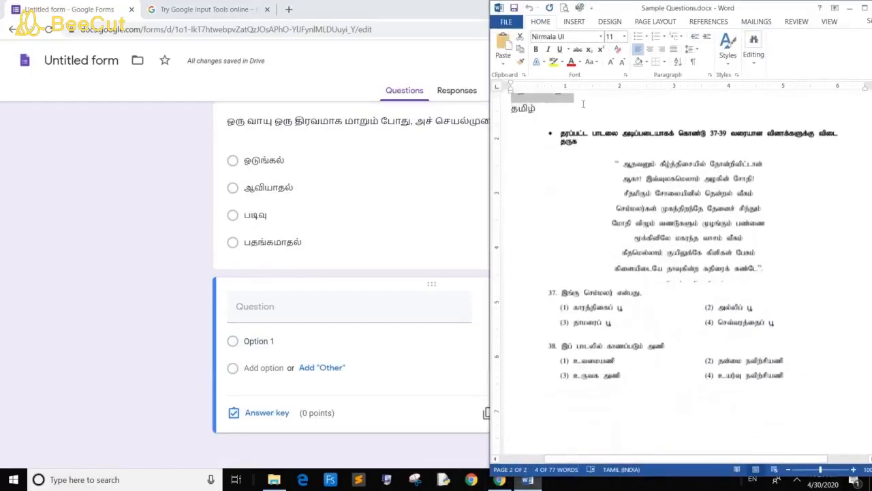
{"action": "left_click", "coordinate": [583, 103]}
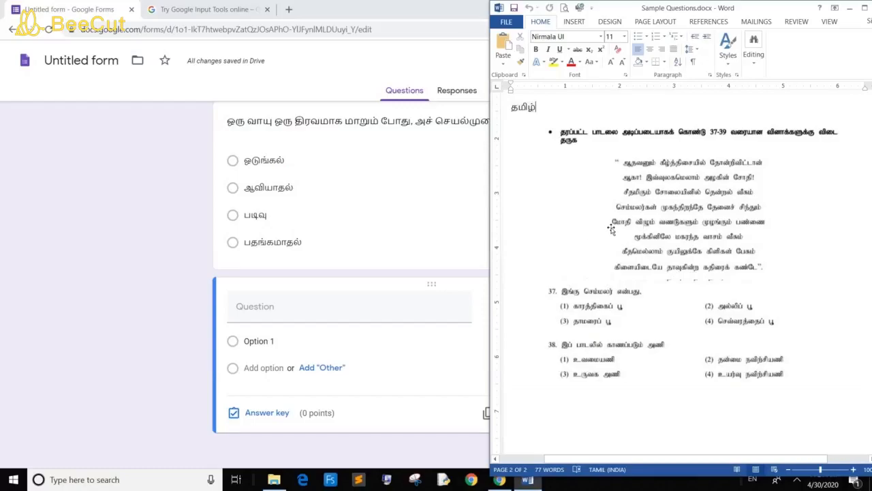
{"action": "scroll", "coordinate": [611, 230], "scroll_direction": "down", "scroll_amount": 1}
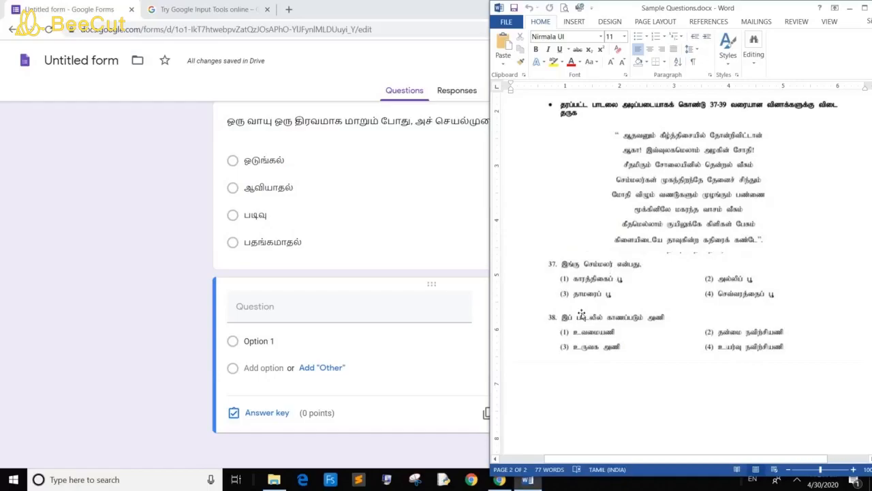
{"action": "left_click", "coordinate": [197, 336]}
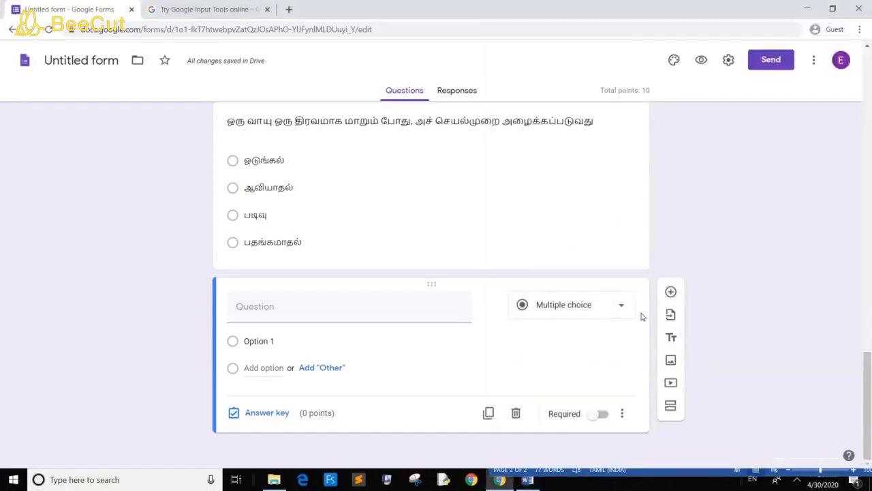
{"action": "left_click", "coordinate": [520, 415]}
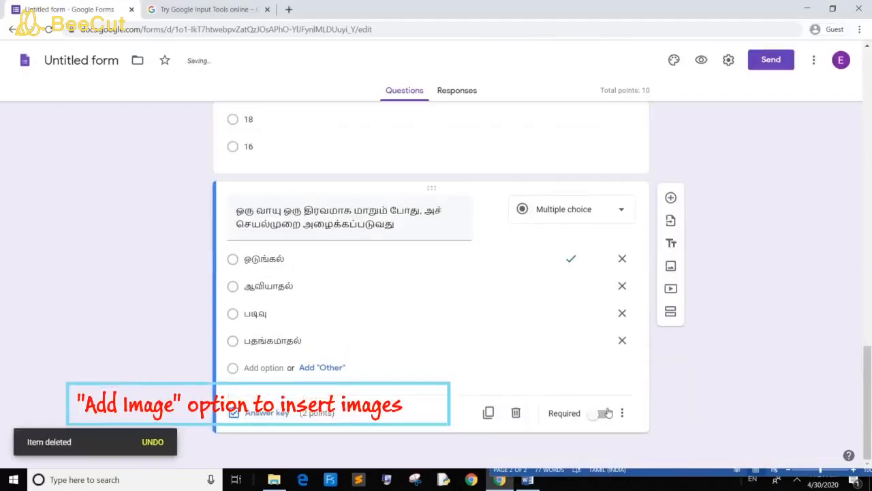
Step: Insert the poem image 37-39.jpeg from the Edu folder as a separate image item below the Tamil question
{"action": "left_click", "coordinate": [675, 269]}
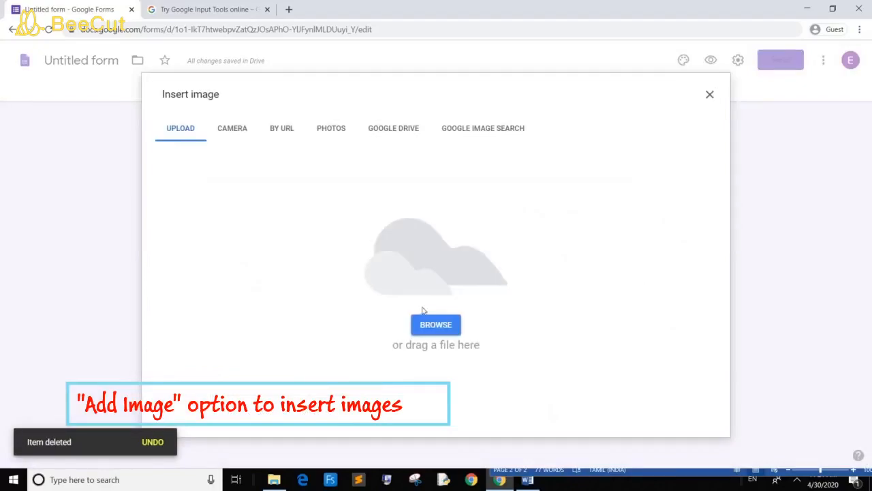
{"action": "left_click", "coordinate": [443, 327]}
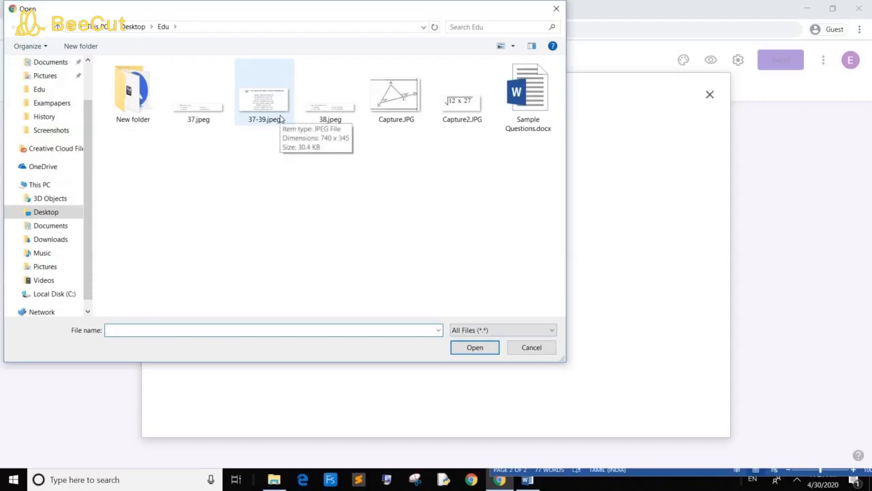
{"action": "left_click", "coordinate": [279, 119]}
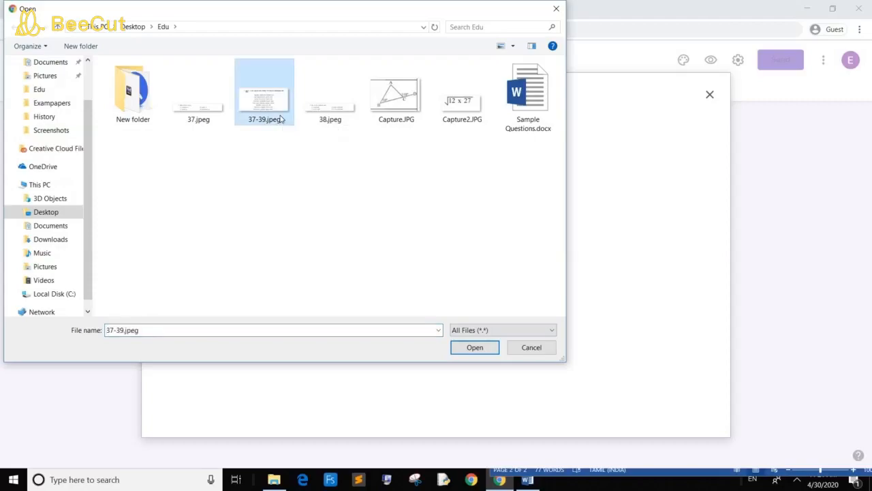
{"action": "left_click", "coordinate": [471, 348]}
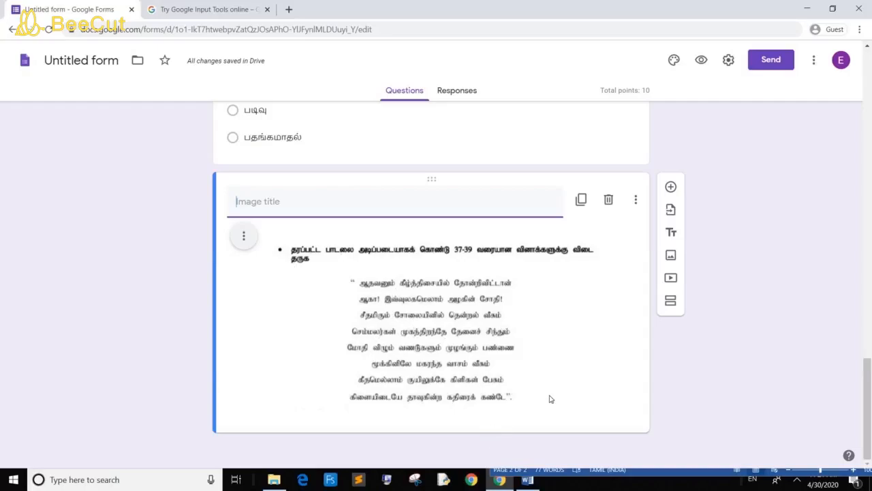
Step: Add a new multiple-choice question below the poem image and attach 37.jpeg as its question image
{"action": "left_click", "coordinate": [670, 187]}
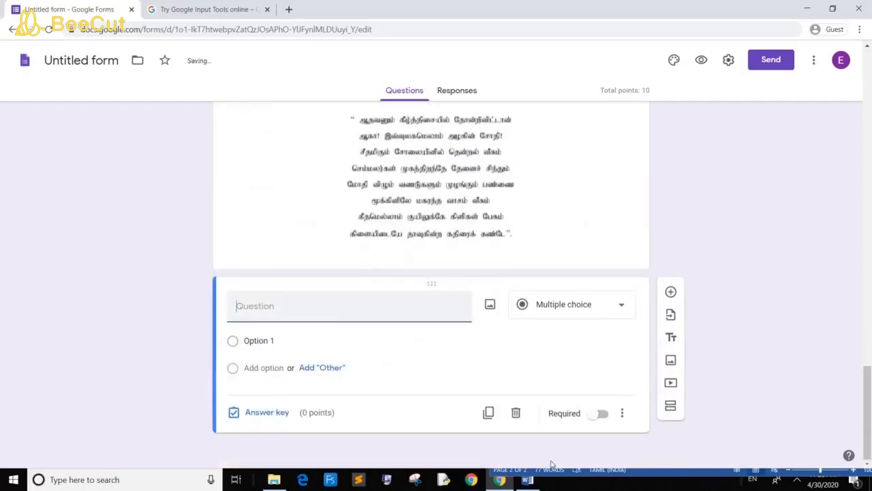
{"action": "left_click", "coordinate": [490, 305]}
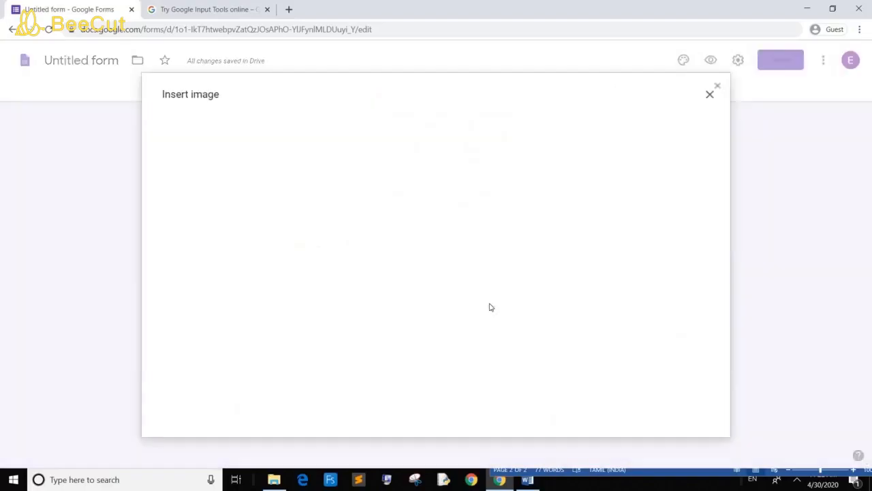
{"action": "left_click", "coordinate": [437, 325]}
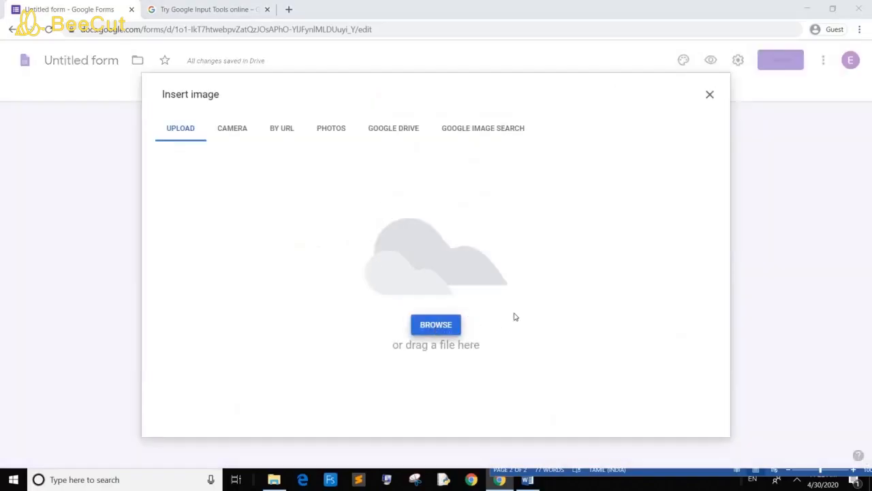
{"action": "left_click", "coordinate": [219, 126]}
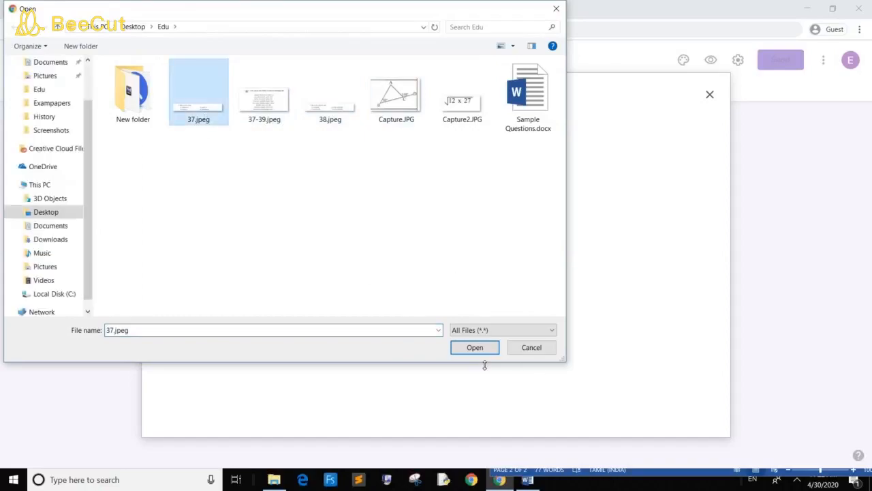
{"action": "left_click", "coordinate": [475, 347]}
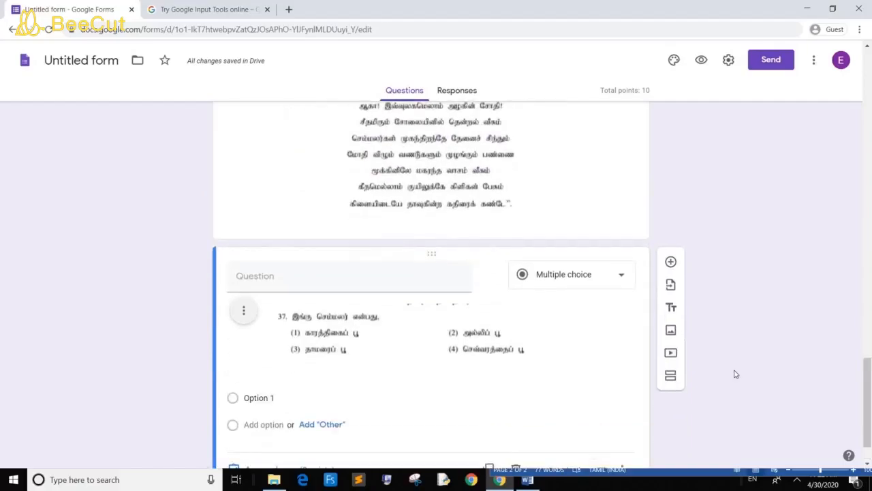
Step: Enter the four answer options 1, 2, 3 and 4 for poem question 37
{"action": "left_click", "coordinate": [267, 396]}
{"action": "type", "text": "1"}
{"action": "key", "text": "Return"}
{"action": "type", "text": "2"}
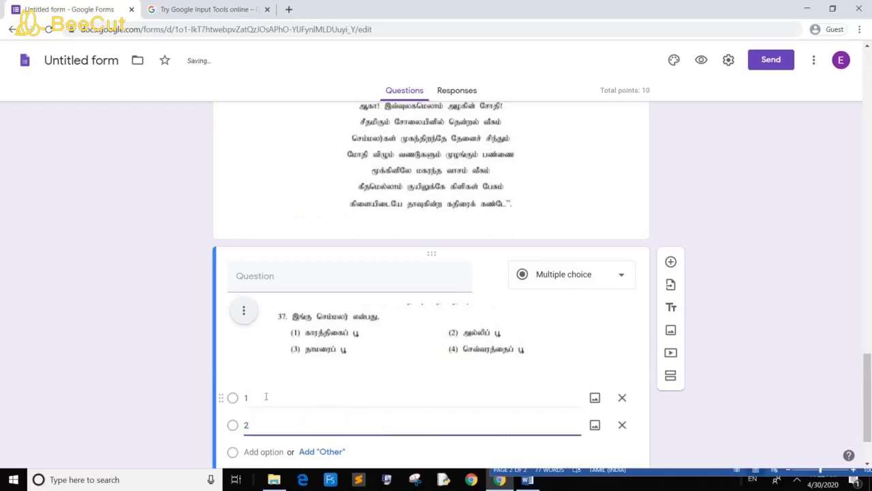
{"action": "key", "text": "Return"}
{"action": "type", "text": "3"}
{"action": "key", "text": "Return"}
{"action": "type", "text": "4"}
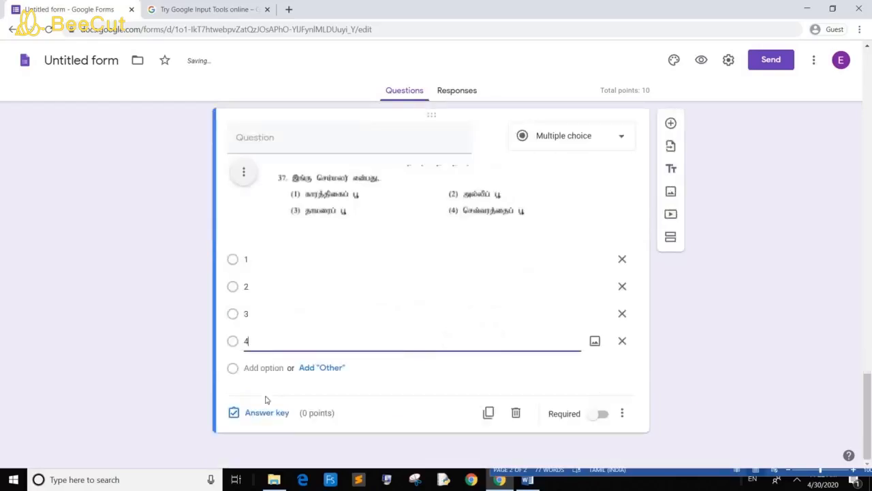
Step: Set the answer key of poem question 37 to option 3 and its score to 2 points
{"action": "scroll", "coordinate": [352, 391], "scroll_direction": "up", "scroll_amount": 2}
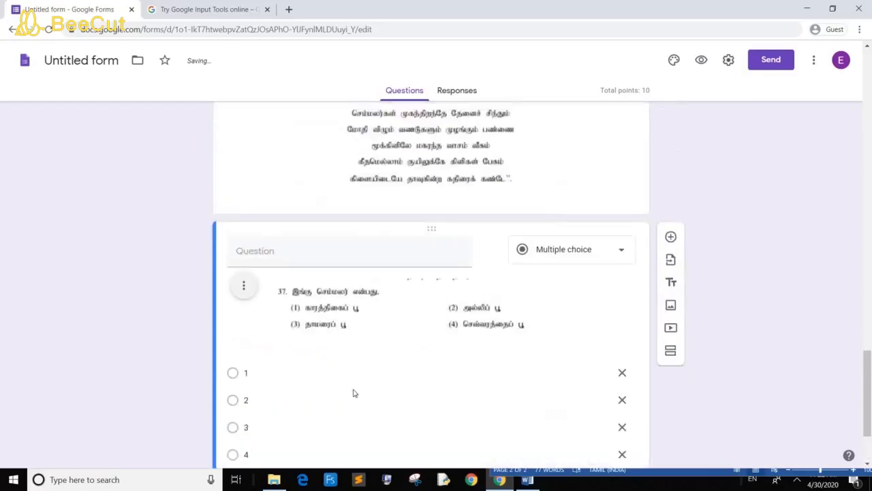
{"action": "scroll", "coordinate": [253, 428], "scroll_direction": "down", "scroll_amount": 2}
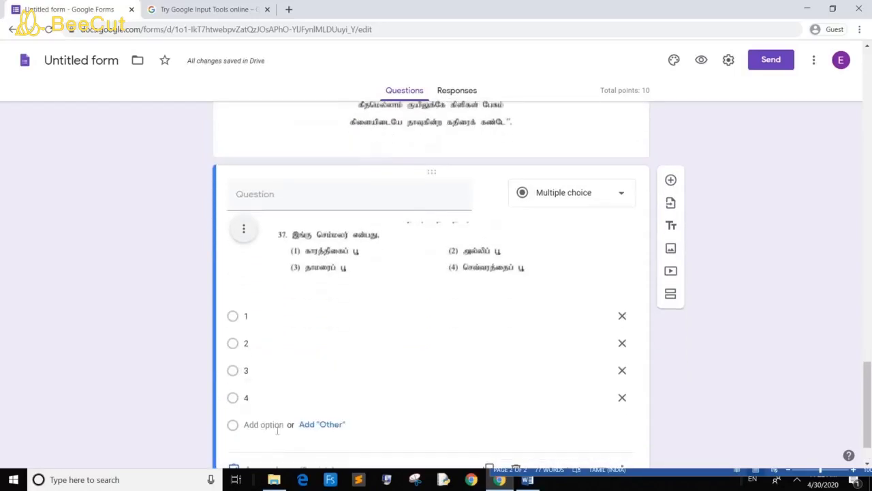
{"action": "left_click", "coordinate": [272, 417]}
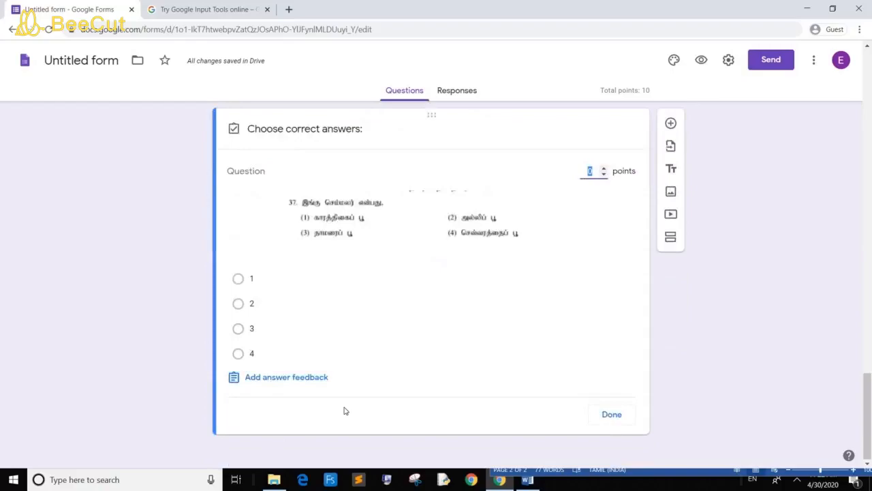
{"action": "left_click", "coordinate": [246, 332]}
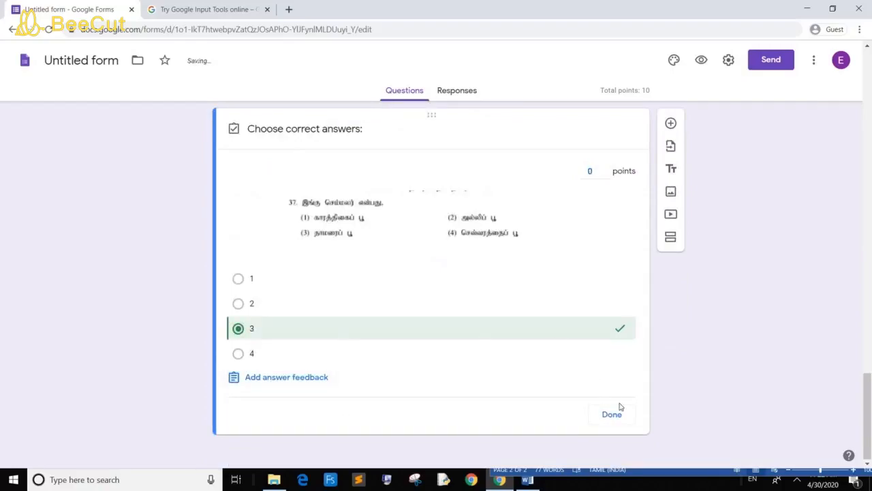
{"action": "left_click", "coordinate": [604, 169]}
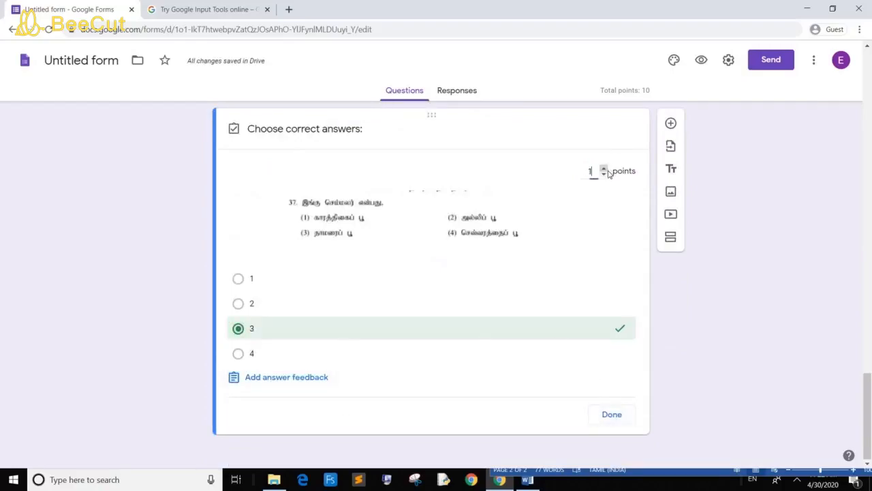
{"action": "left_click", "coordinate": [602, 414]}
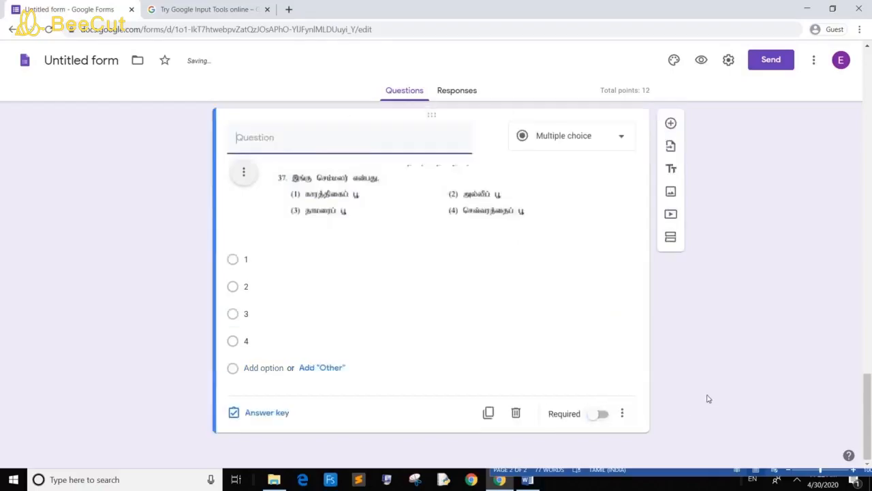
Step: Review the whole form from the title section through the Tamil and poem questions
{"action": "scroll", "coordinate": [708, 398], "scroll_direction": "up", "scroll_amount": 20}
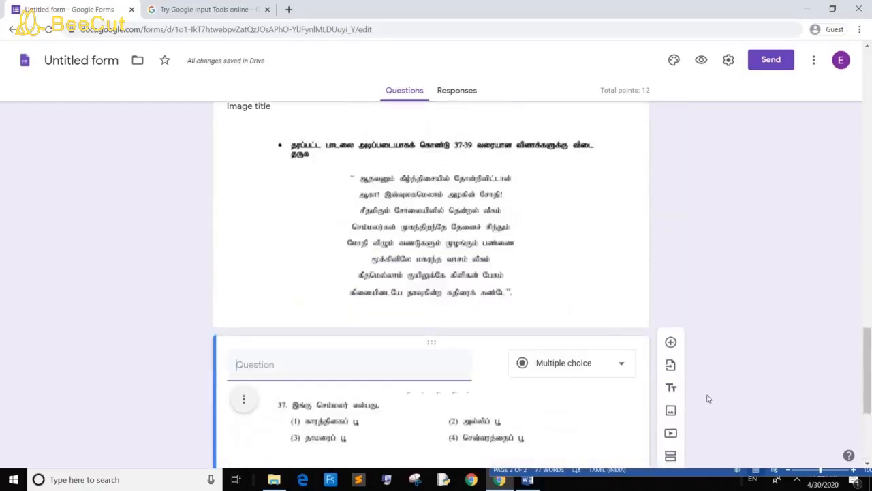
{"action": "scroll", "coordinate": [707, 399], "scroll_direction": "up", "scroll_amount": 2}
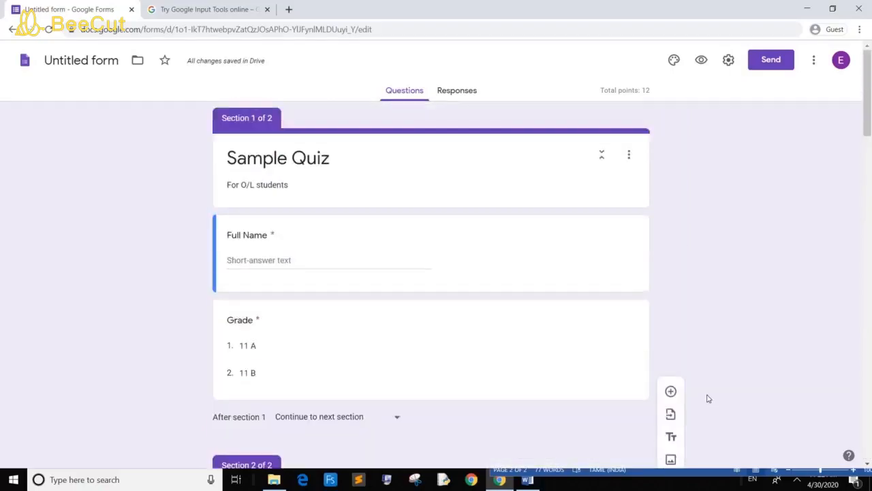
{"action": "scroll", "coordinate": [707, 399], "scroll_direction": "down", "scroll_amount": 11}
{"action": "scroll", "coordinate": [707, 398], "scroll_direction": "down", "scroll_amount": 7}
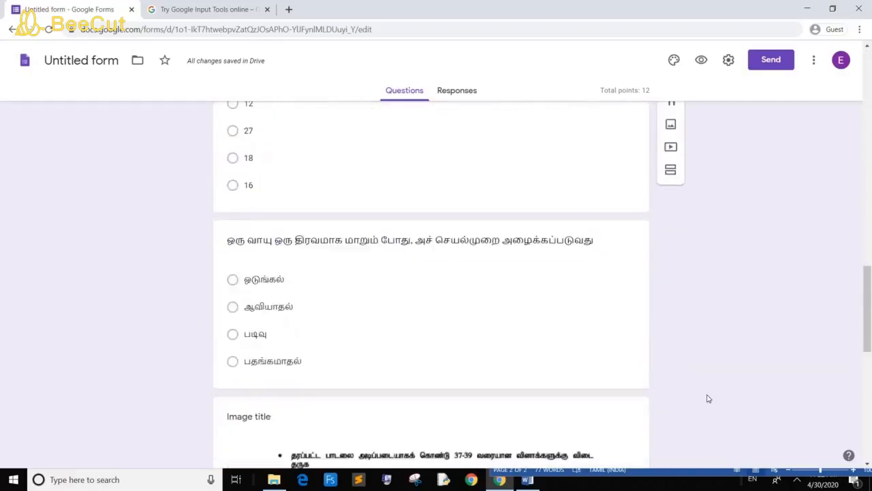
{"action": "scroll", "coordinate": [708, 398], "scroll_direction": "up", "scroll_amount": 3}
{"action": "scroll", "coordinate": [707, 398], "scroll_direction": "down", "scroll_amount": 3}
{"action": "scroll", "coordinate": [707, 399], "scroll_direction": "down", "scroll_amount": 3}
{"action": "scroll", "coordinate": [707, 399], "scroll_direction": "up", "scroll_amount": 13}
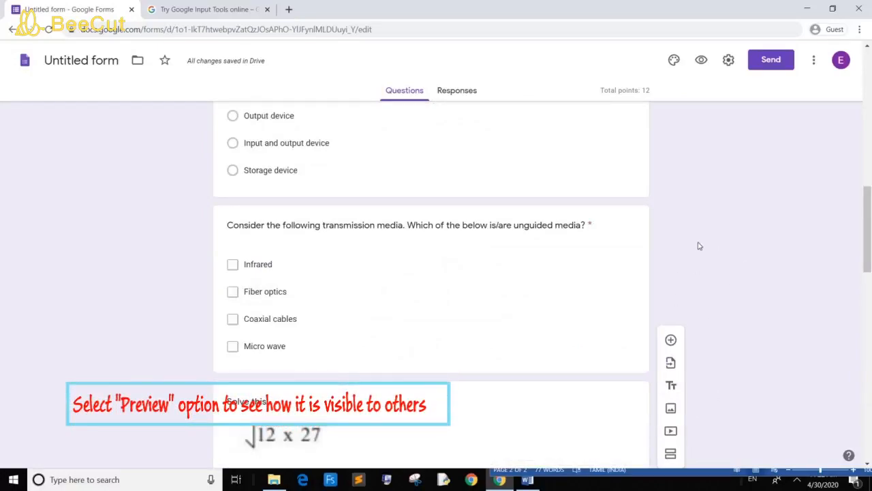
Step: Open the form's preview and enter EDUCALOA QUIZ as the full name
{"action": "left_click", "coordinate": [704, 64]}
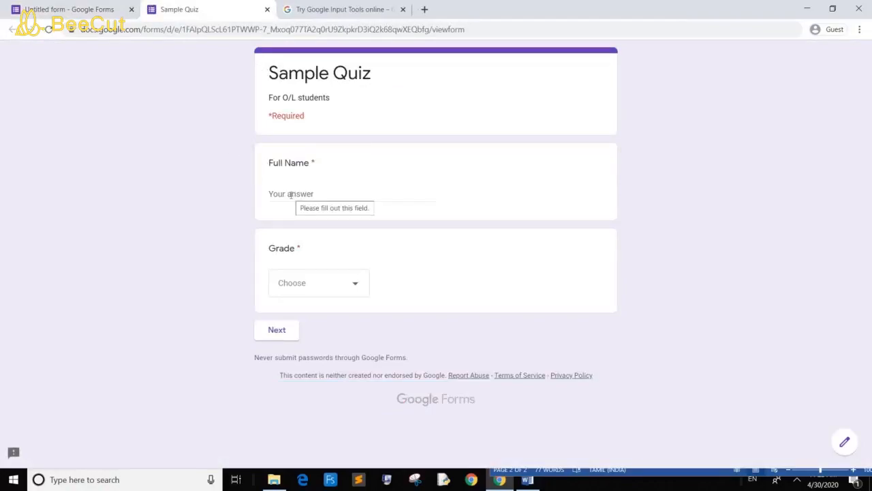
{"action": "left_click", "coordinate": [291, 195]}
{"action": "type", "text": "EDUCA"}
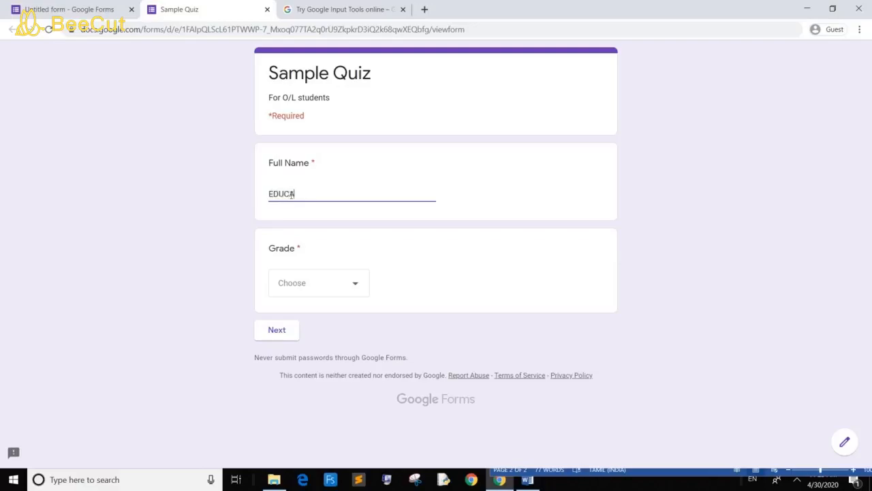
{"action": "type", "text": "LOA Q"}
Step: Choose 11 A as the grade in the preview and continue to the quiz section
{"action": "left_click", "coordinate": [321, 290]}
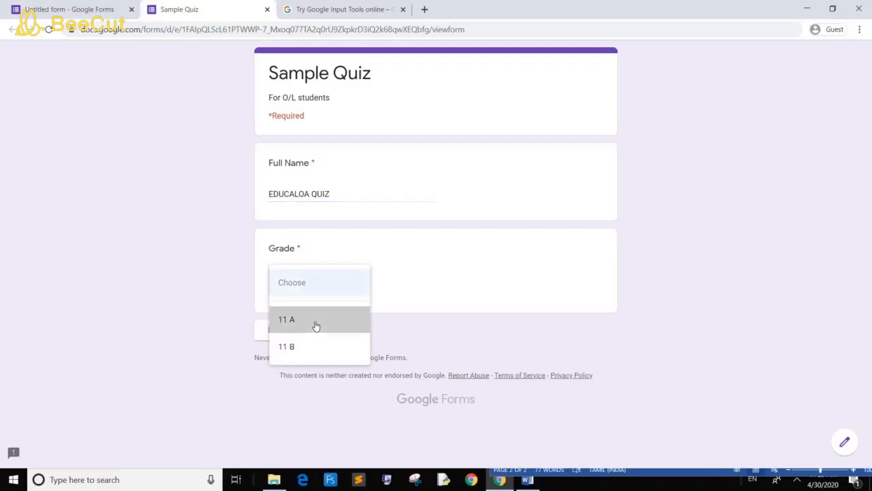
{"action": "left_click", "coordinate": [316, 325]}
{"action": "left_click", "coordinate": [354, 283]}
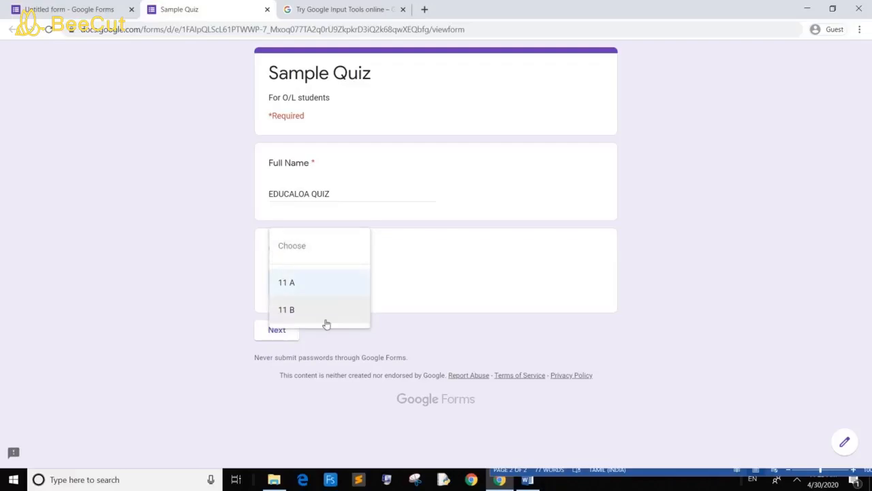
{"action": "left_click", "coordinate": [335, 312]}
{"action": "left_click", "coordinate": [331, 279]}
{"action": "left_click", "coordinate": [331, 259]}
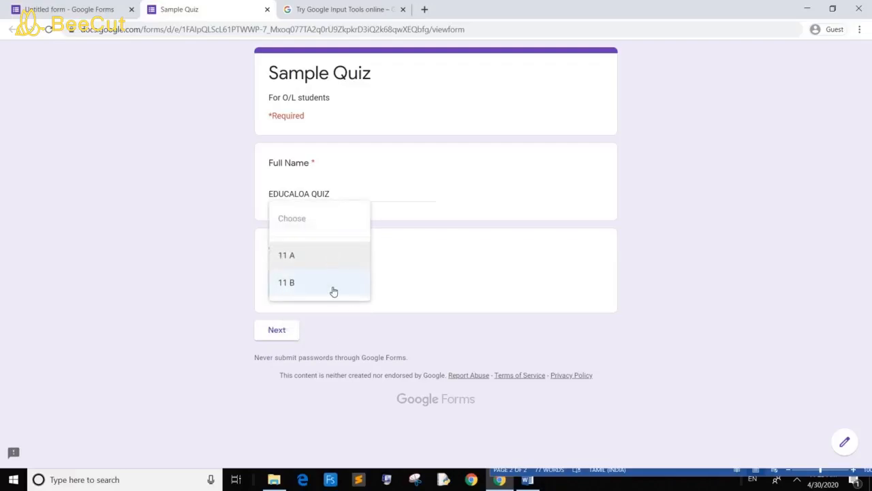
{"action": "left_click", "coordinate": [288, 332]}
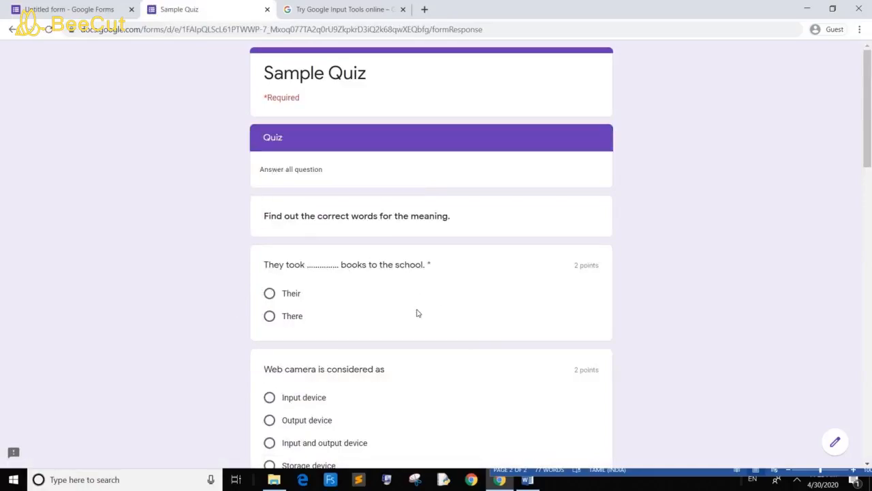
Step: Look through the quiz questions, then answer the books question with Their and the web camera question with Output device
{"action": "scroll", "coordinate": [432, 306], "scroll_direction": "down", "scroll_amount": 3}
{"action": "scroll", "coordinate": [432, 306], "scroll_direction": "up", "scroll_amount": 3}
{"action": "scroll", "coordinate": [370, 250], "scroll_direction": "down", "scroll_amount": 2}
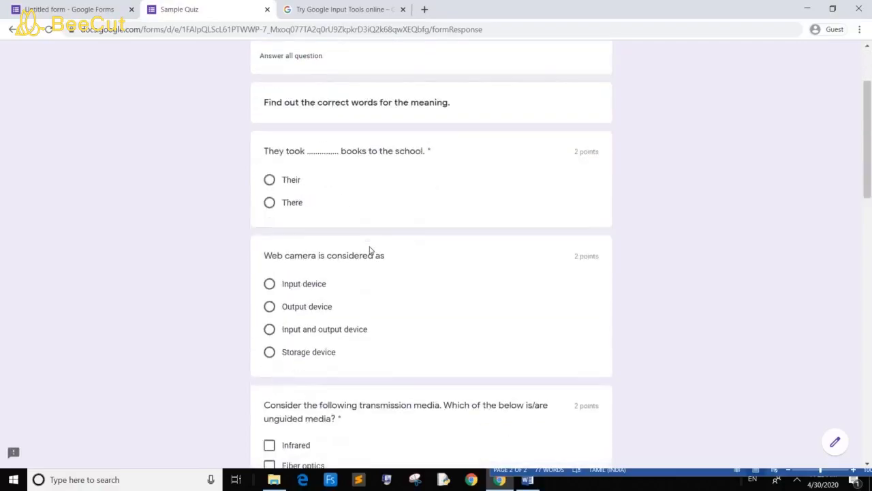
{"action": "scroll", "coordinate": [360, 210], "scroll_direction": "down", "scroll_amount": 18}
{"action": "scroll", "coordinate": [358, 208], "scroll_direction": "up", "scroll_amount": 16}
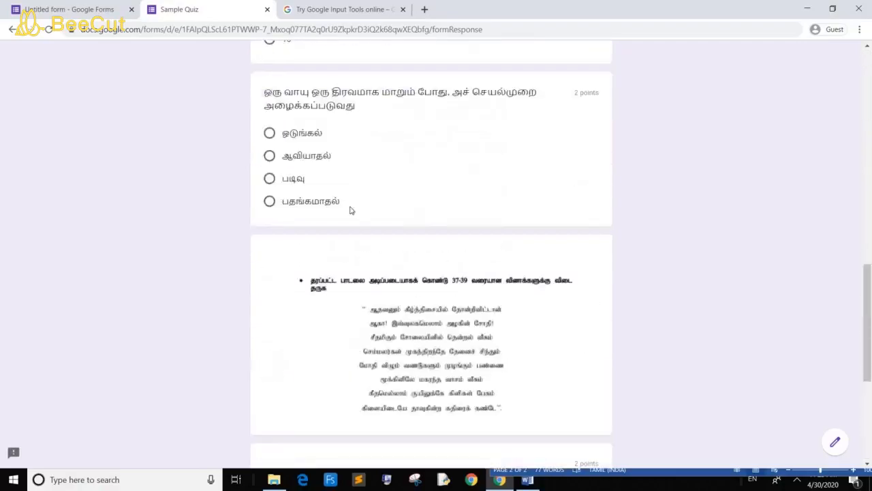
{"action": "scroll", "coordinate": [334, 212], "scroll_direction": "up", "scroll_amount": 4}
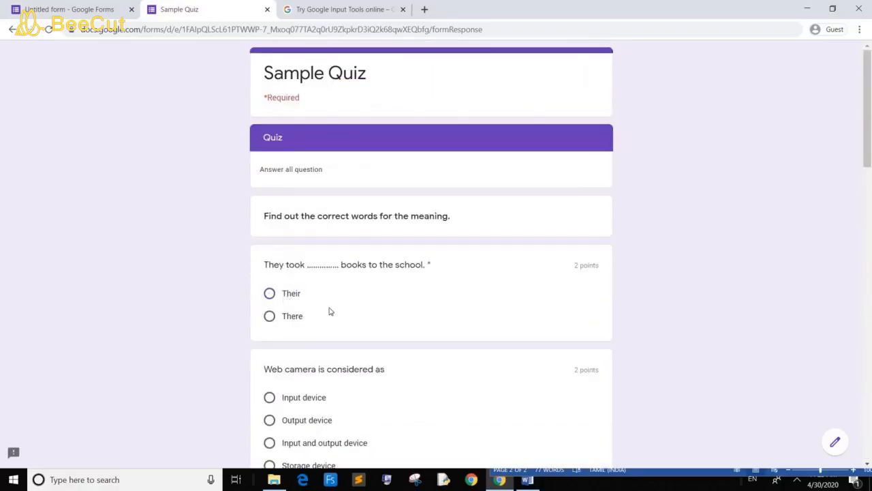
{"action": "left_click", "coordinate": [293, 293]}
{"action": "scroll", "coordinate": [320, 300], "scroll_direction": "down", "scroll_amount": 3}
{"action": "left_click", "coordinate": [300, 216]}
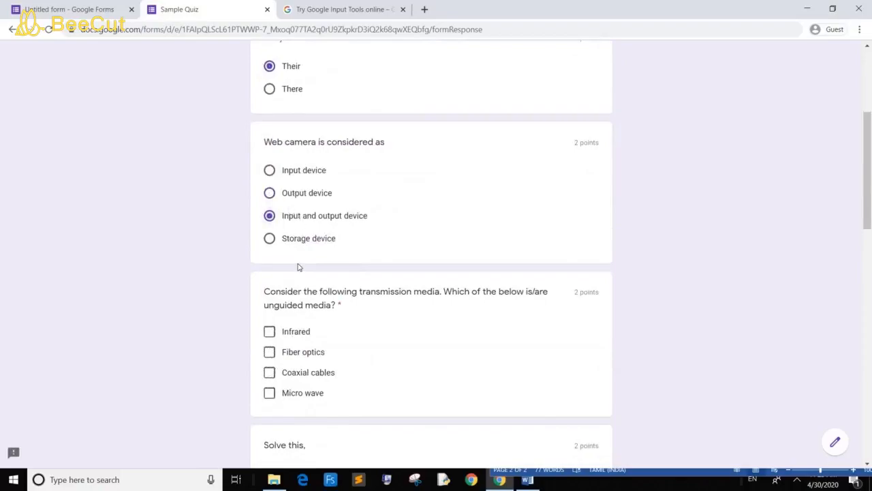
Step: Select Infrared and Coaxial cables for the unguided media question and 18 for the square root question
{"action": "scroll", "coordinate": [297, 267], "scroll_direction": "down", "scroll_amount": 2}
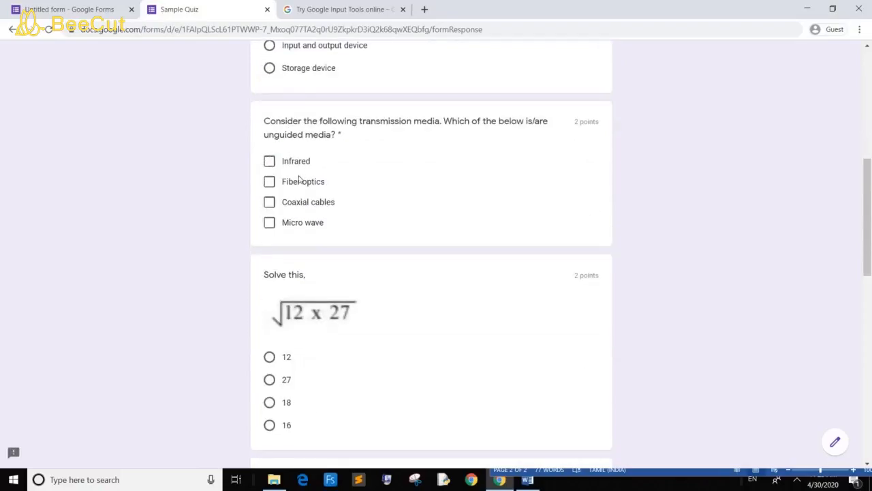
{"action": "left_click", "coordinate": [270, 162]}
{"action": "left_click", "coordinate": [269, 203]}
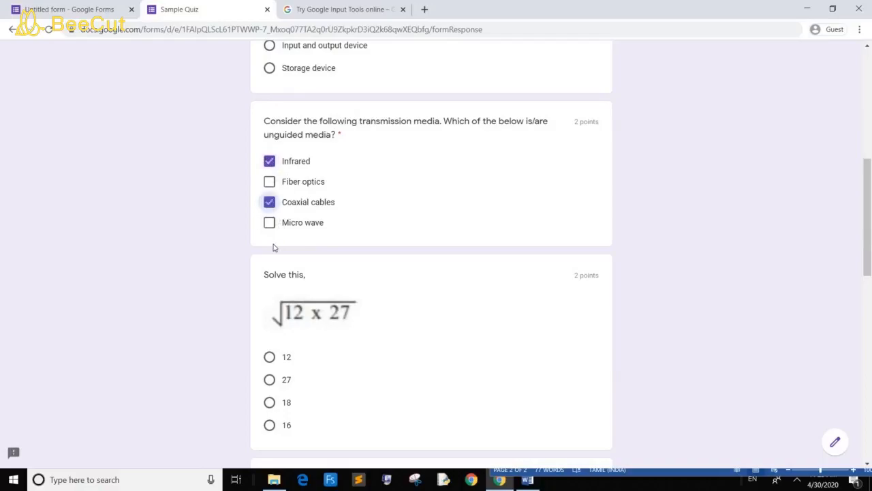
{"action": "scroll", "coordinate": [272, 235], "scroll_direction": "down", "scroll_amount": 2}
{"action": "left_click", "coordinate": [269, 232]}
Step: Answer the Tamil gas question with ஒடுங்கல் and poem question 37 with 2, and submit the quiz
{"action": "scroll", "coordinate": [280, 239], "scroll_direction": "down", "scroll_amount": 3}
{"action": "left_click", "coordinate": [269, 122]}
{"action": "scroll", "coordinate": [306, 239], "scroll_direction": "down", "scroll_amount": 3}
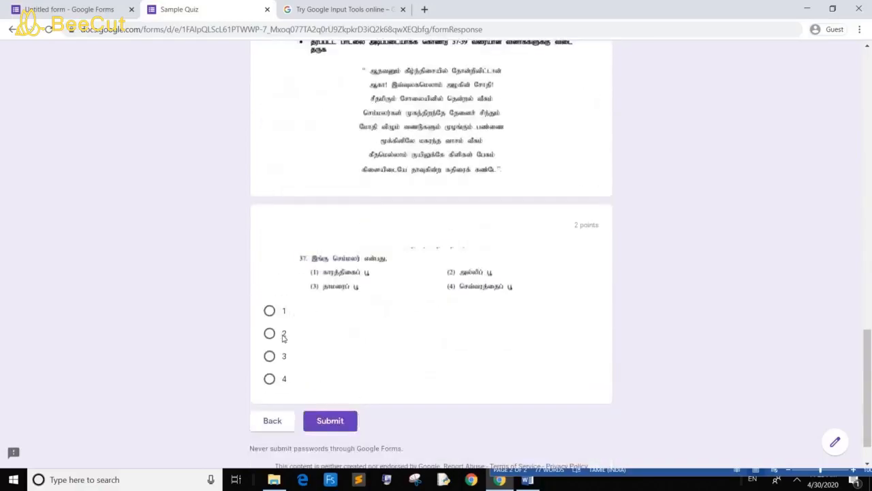
{"action": "left_click", "coordinate": [272, 335]}
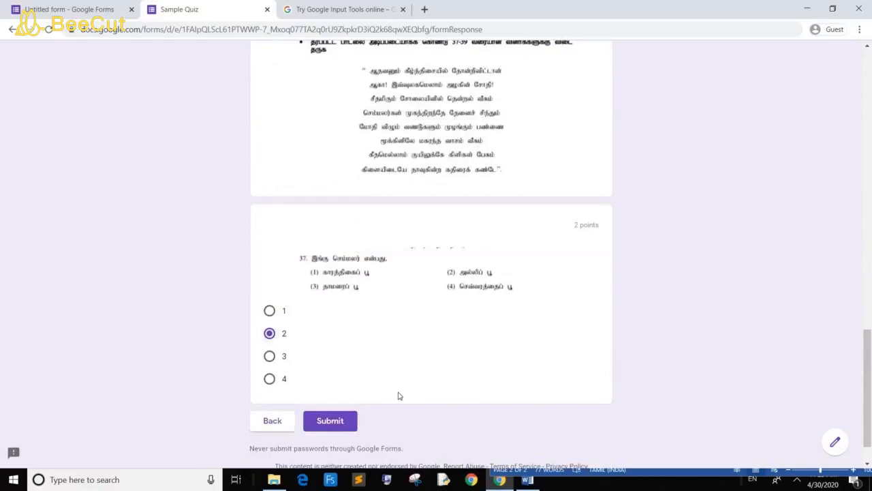
{"action": "left_click", "coordinate": [336, 423]}
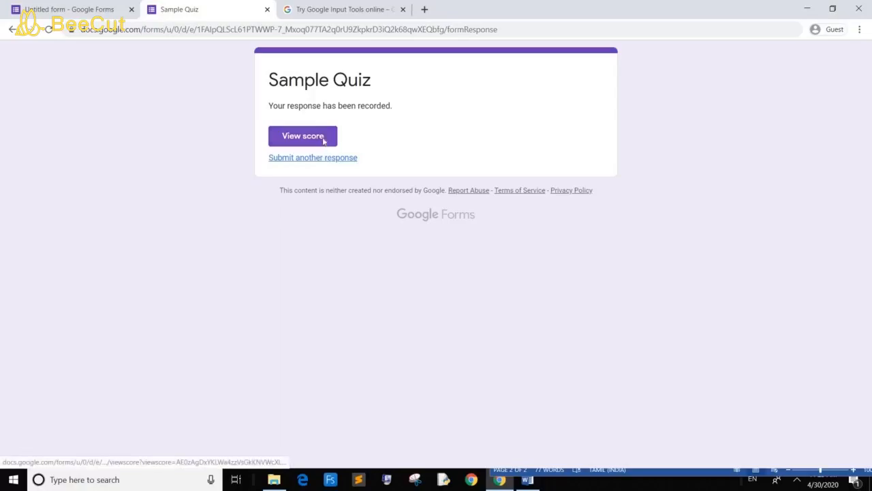
Step: Open the score of the submitted response and check the total points
{"action": "left_click", "coordinate": [303, 136]}
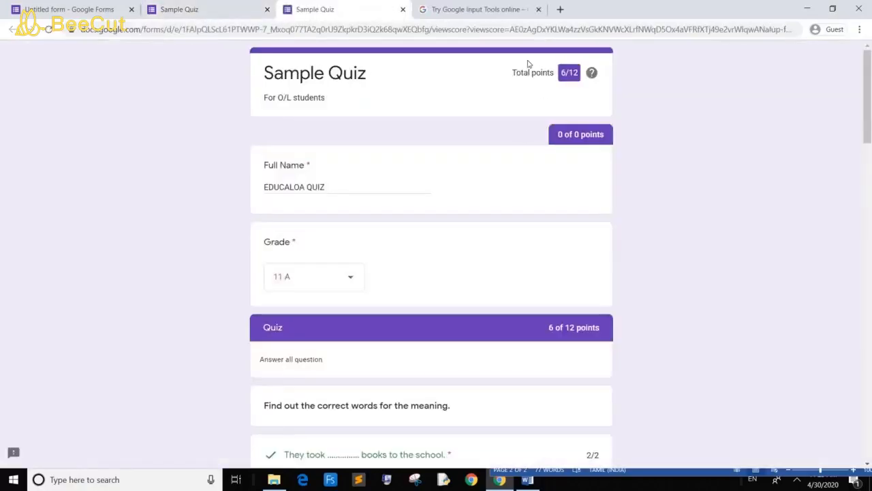
{"action": "left_click_drag", "start_coordinate": [513, 72], "coordinate": [584, 82]}
{"action": "scroll", "coordinate": [659, 178], "scroll_direction": "down", "scroll_amount": 2}
{"action": "scroll", "coordinate": [660, 178], "scroll_direction": "up", "scroll_amount": 2}
{"action": "left_click", "coordinate": [581, 68]}
Step: Review the marking of each quiz question, including the correct answers given for the wrong responses
{"action": "scroll", "coordinate": [636, 258], "scroll_direction": "down", "scroll_amount": 4}
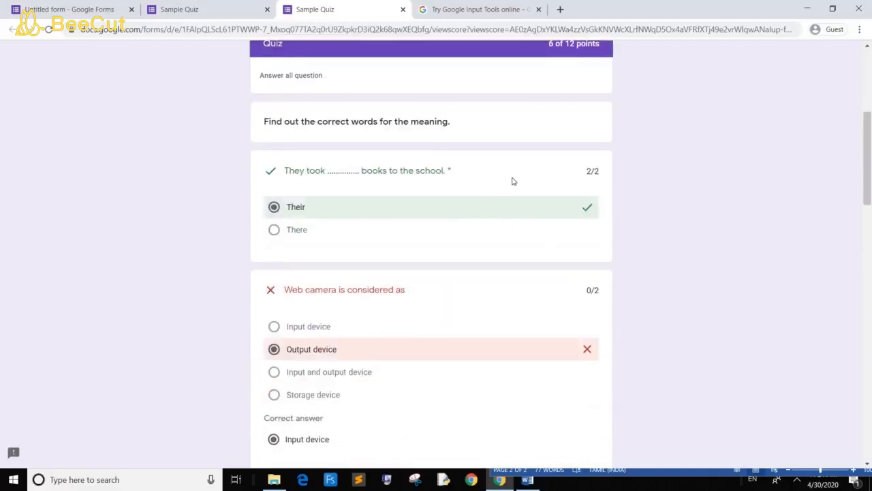
{"action": "scroll", "coordinate": [513, 182], "scroll_direction": "down", "scroll_amount": 7}
{"action": "scroll", "coordinate": [513, 181], "scroll_direction": "down", "scroll_amount": 2}
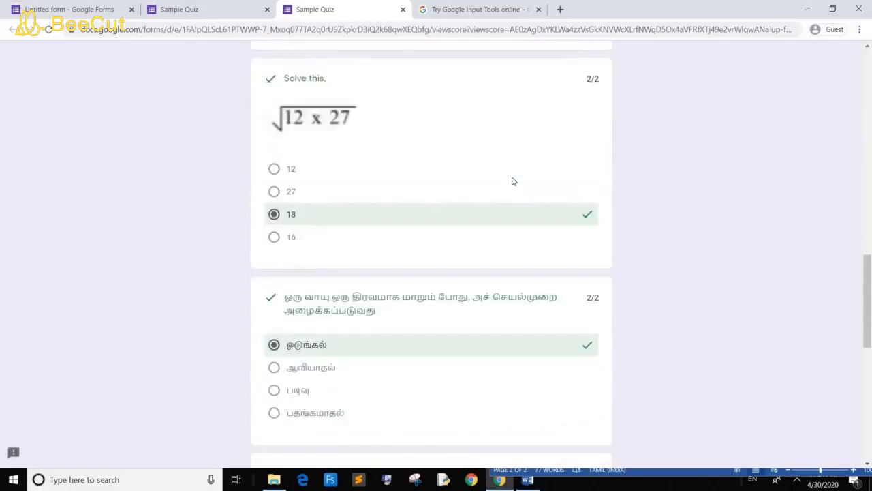
{"action": "scroll", "coordinate": [513, 181], "scroll_direction": "down", "scroll_amount": 7}
{"action": "scroll", "coordinate": [513, 186], "scroll_direction": "up", "scroll_amount": 14}
{"action": "scroll", "coordinate": [467, 256], "scroll_direction": "down", "scroll_amount": 3}
{"action": "scroll", "coordinate": [406, 227], "scroll_direction": "up", "scroll_amount": 5}
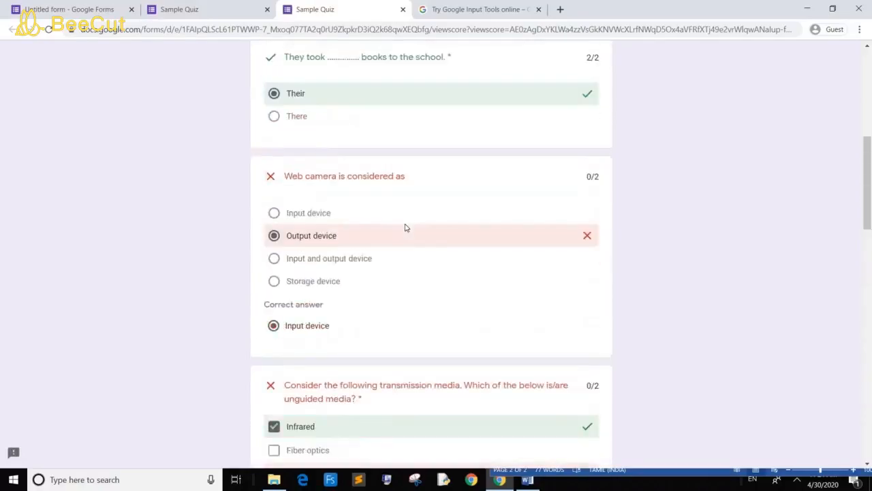
{"action": "triple_click", "coordinate": [293, 333]}
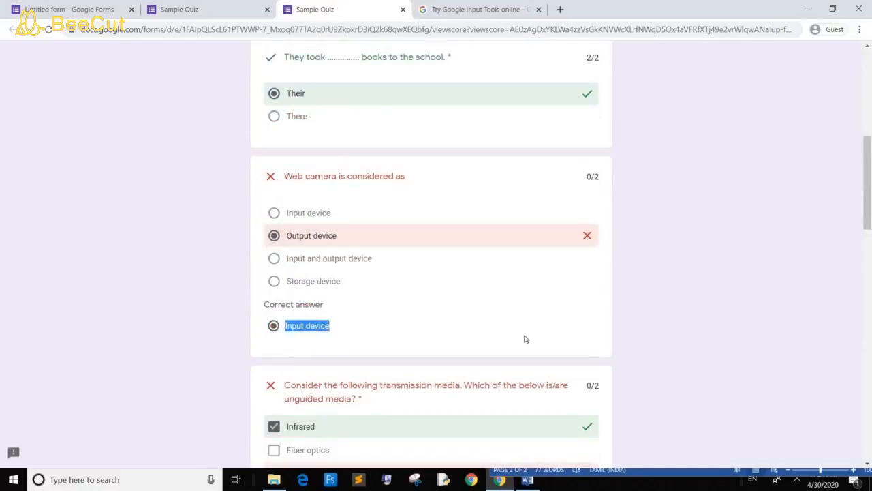
{"action": "scroll", "coordinate": [467, 333], "scroll_direction": "down", "scroll_amount": 3}
{"action": "scroll", "coordinate": [467, 333], "scroll_direction": "down", "scroll_amount": 10}
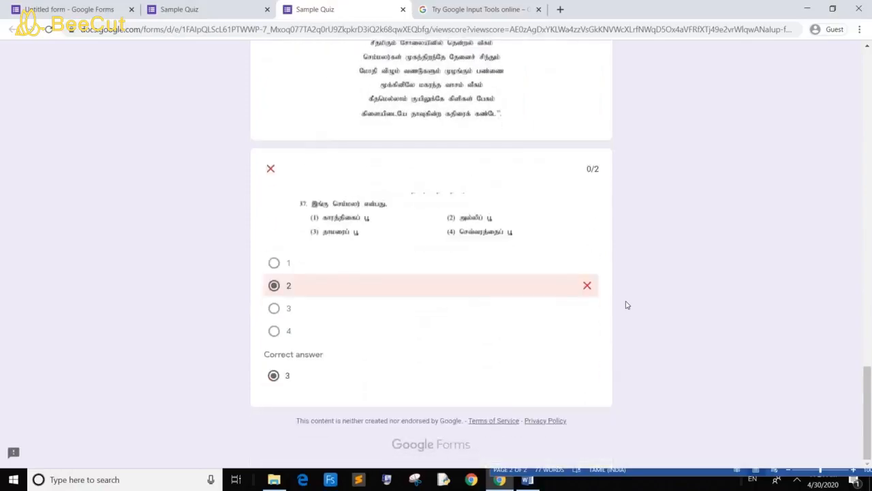
{"action": "scroll", "coordinate": [627, 306], "scroll_direction": "up", "scroll_amount": 15}
{"action": "scroll", "coordinate": [627, 305], "scroll_direction": "up", "scroll_amount": 2}
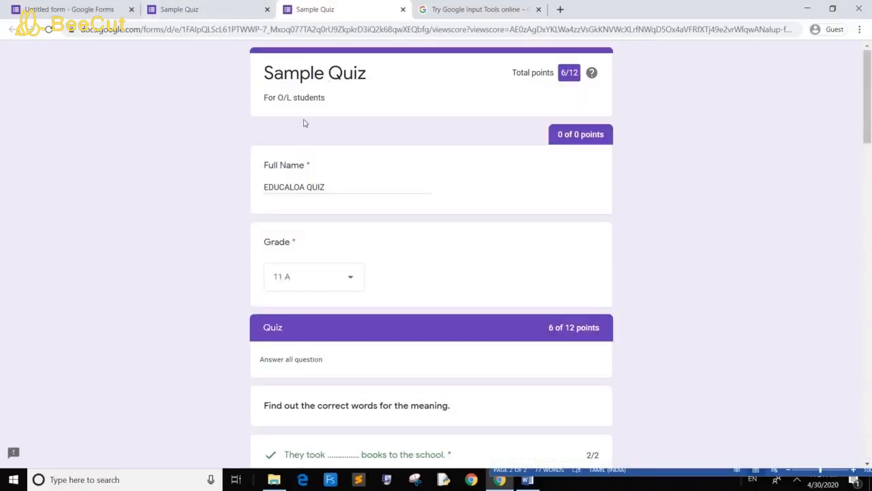
Step: Return to the form editor and go to the beginning of the Sample Quiz form
{"action": "left_click", "coordinate": [209, 14]}
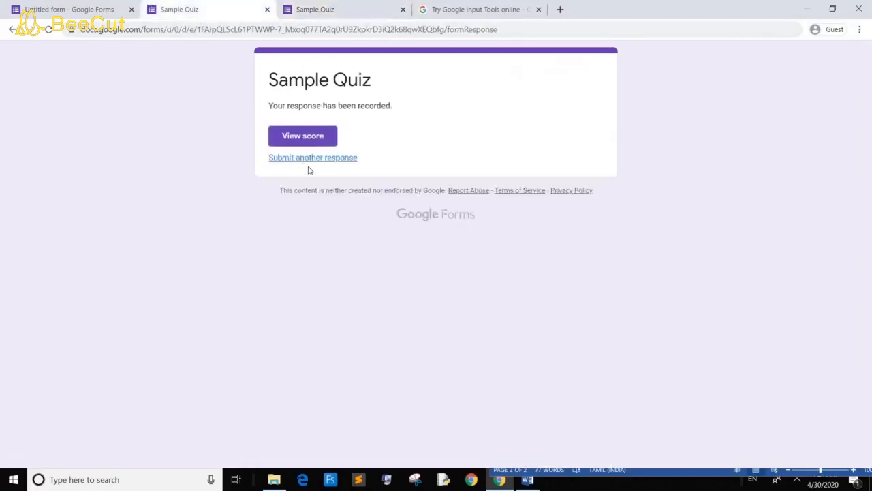
{"action": "left_click", "coordinate": [102, 9]}
{"action": "scroll", "coordinate": [222, 152], "scroll_direction": "up", "scroll_amount": 10}
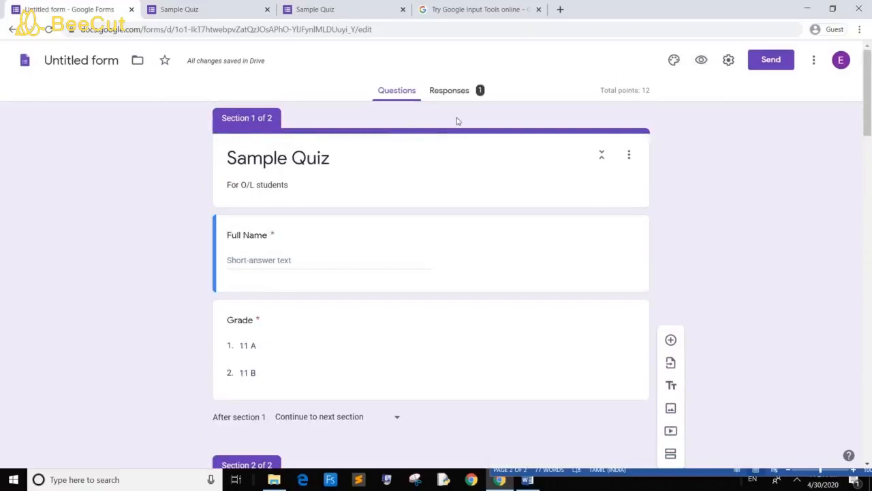
Step: Generate a shortened link for sending the Sample Quiz form and copy it
{"action": "left_click", "coordinate": [767, 74]}
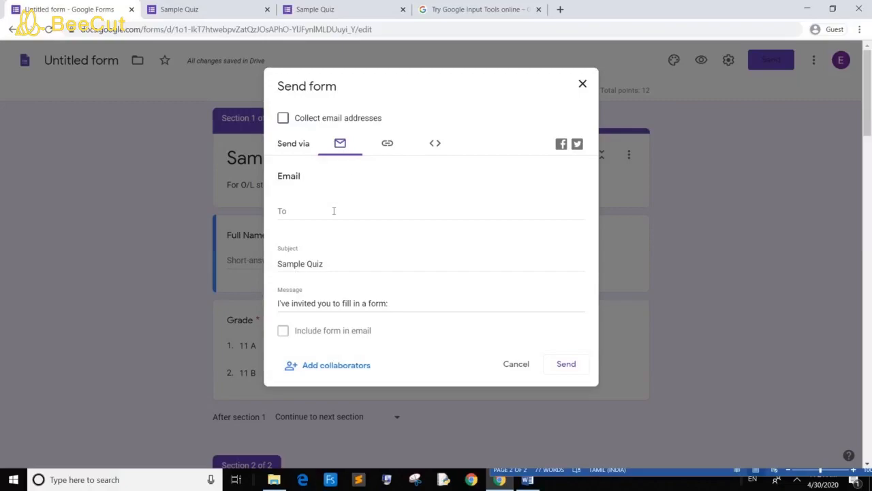
{"action": "left_click", "coordinate": [298, 212]}
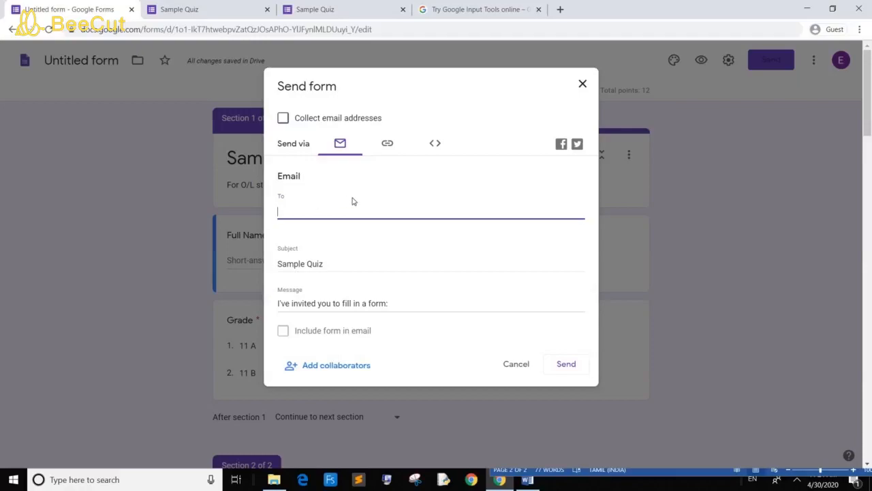
{"action": "left_click", "coordinate": [385, 147]}
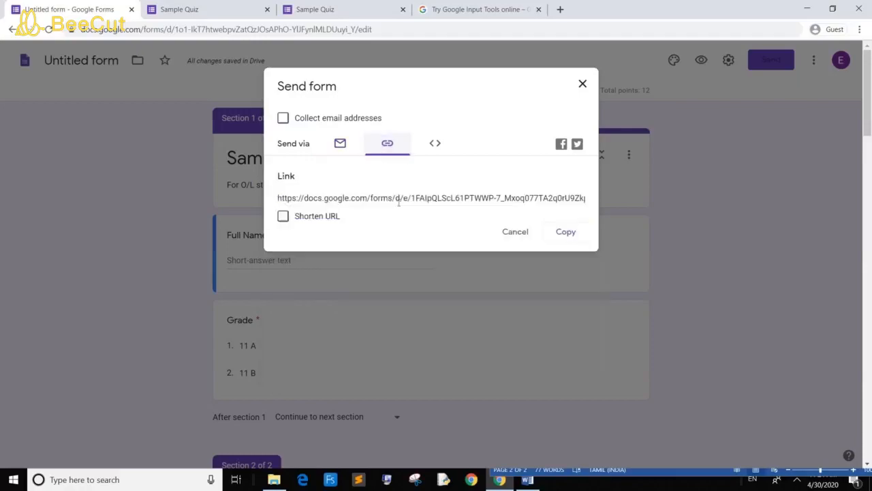
{"action": "left_click", "coordinate": [387, 150]}
{"action": "left_click", "coordinate": [310, 216]}
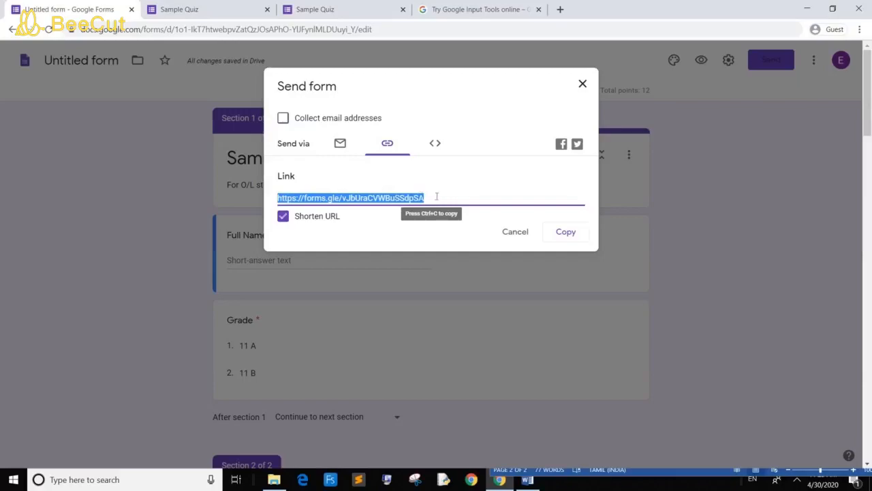
{"action": "right_click", "coordinate": [356, 197]}
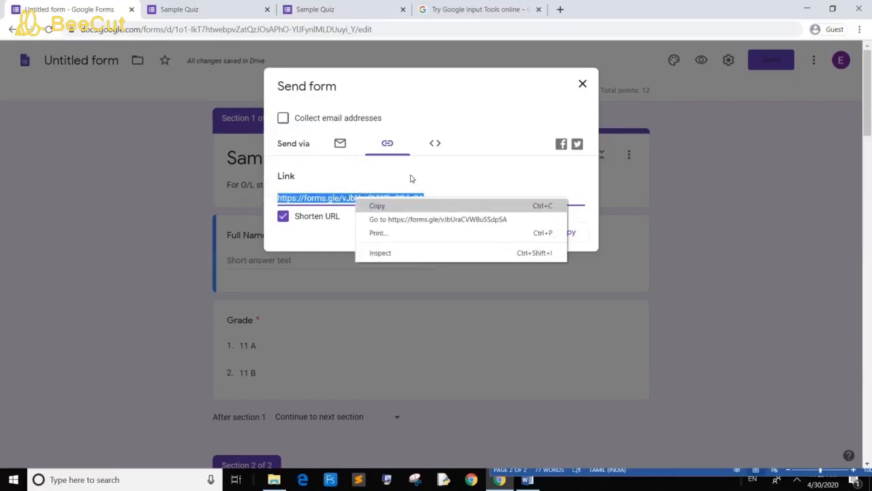
{"action": "left_click", "coordinate": [372, 206]}
{"action": "right_click", "coordinate": [389, 198]}
{"action": "left_click", "coordinate": [402, 209]}
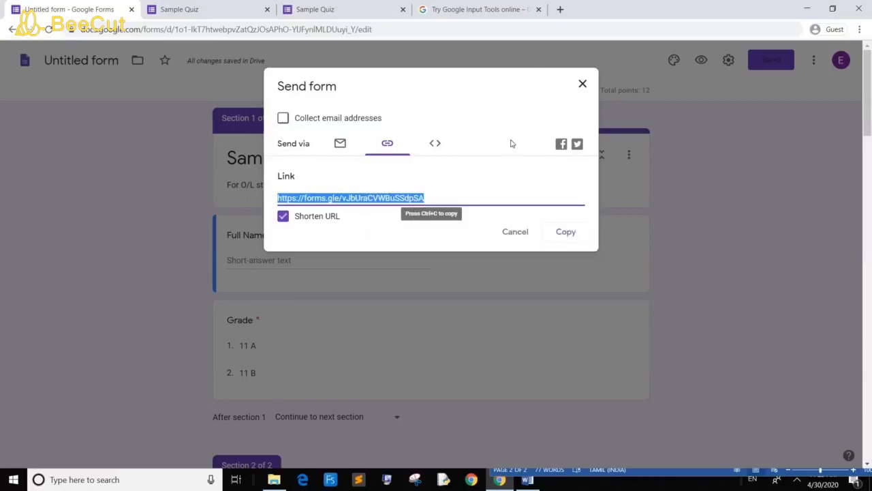
Step: Test the copied quiz link and its Grade choices in a new browser tab, and return to the form editor, closing the send dialog
{"action": "left_click", "coordinate": [560, 9]}
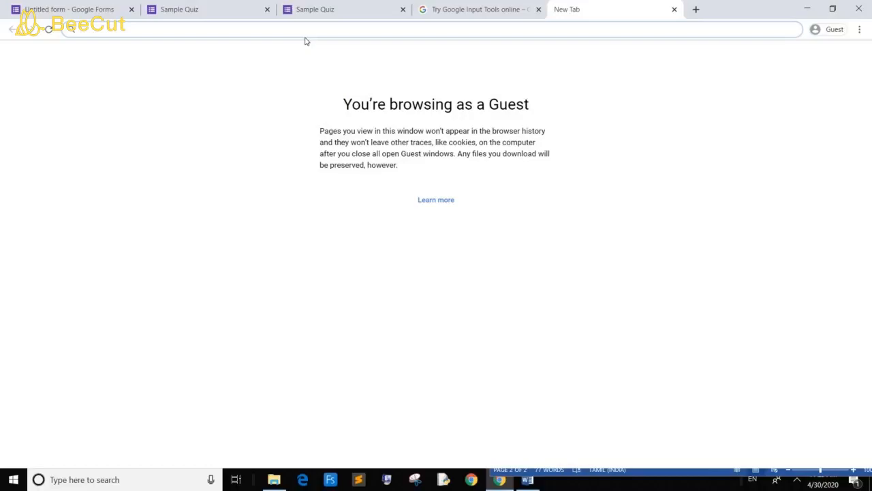
{"action": "key", "text": "ctrl+v"}
{"action": "key", "text": "Return"}
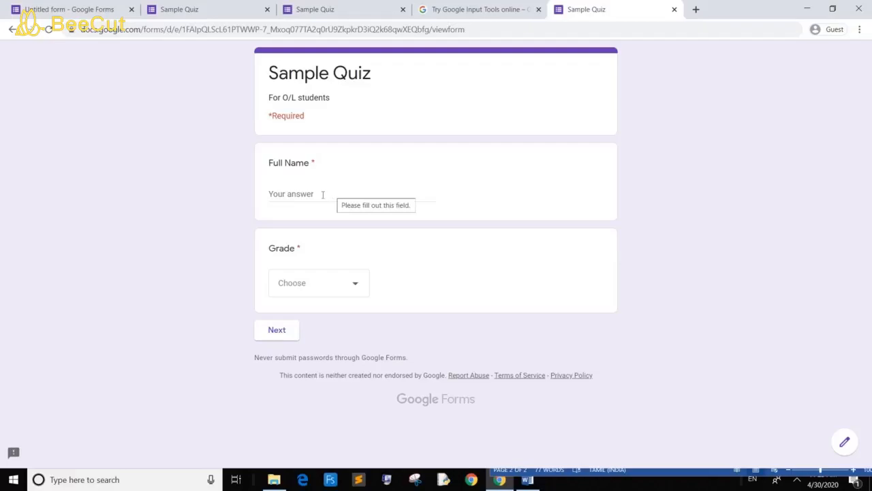
{"action": "left_click", "coordinate": [336, 289]}
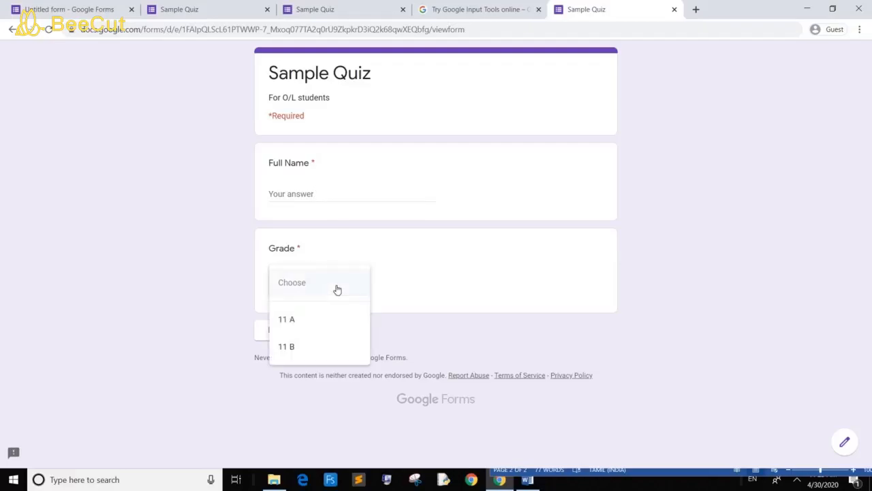
{"action": "left_click", "coordinate": [331, 194]}
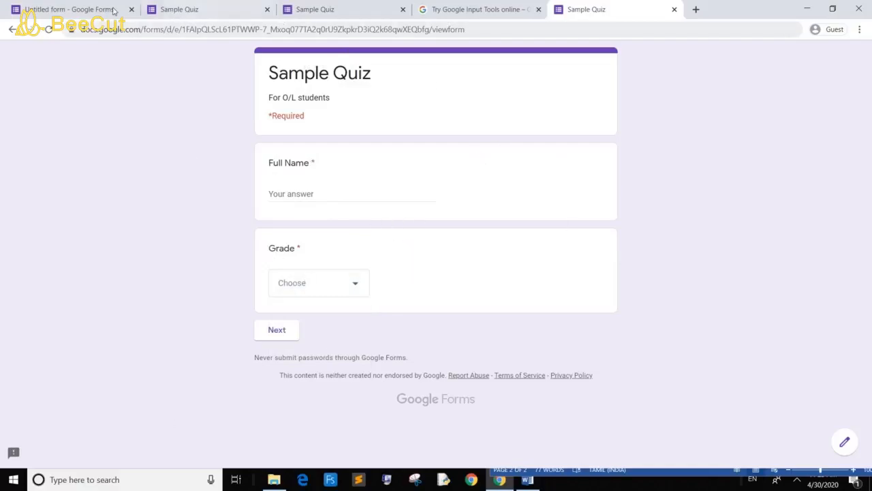
{"action": "left_click", "coordinate": [90, 9]}
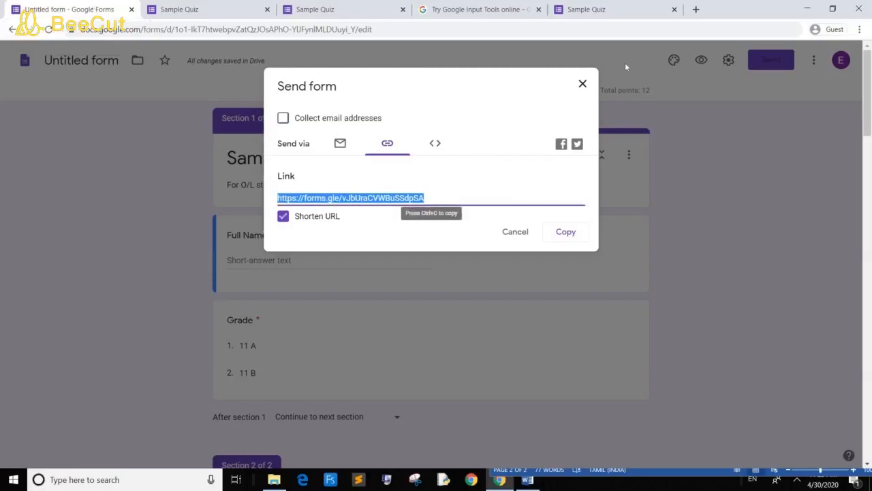
{"action": "left_click", "coordinate": [582, 83]}
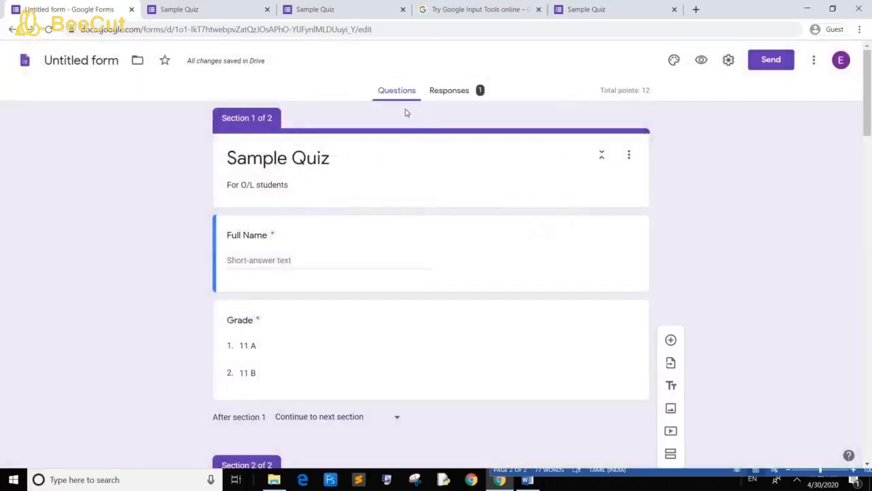
Step: Examine the summary of the quiz responses, including the insights, frequently missed questions, grade chart and per-question results
{"action": "left_click", "coordinate": [454, 91]}
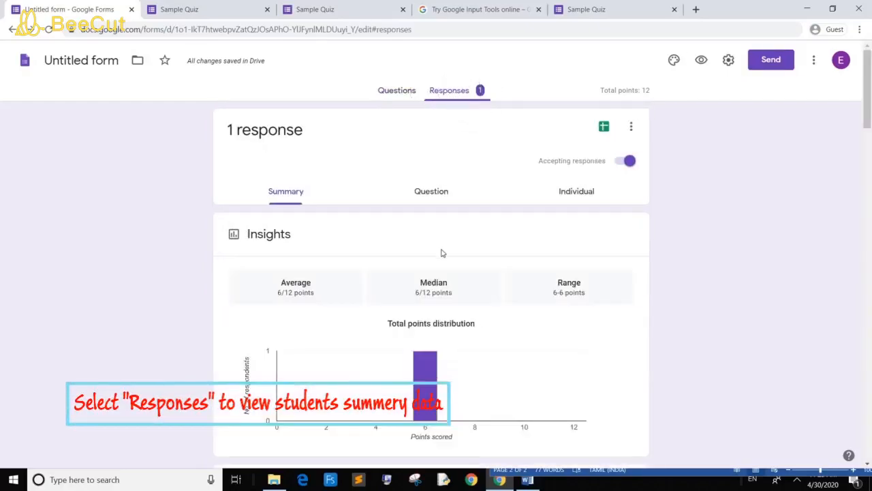
{"action": "scroll", "coordinate": [441, 252], "scroll_direction": "down", "scroll_amount": 3}
{"action": "scroll", "coordinate": [442, 253], "scroll_direction": "up", "scroll_amount": 3}
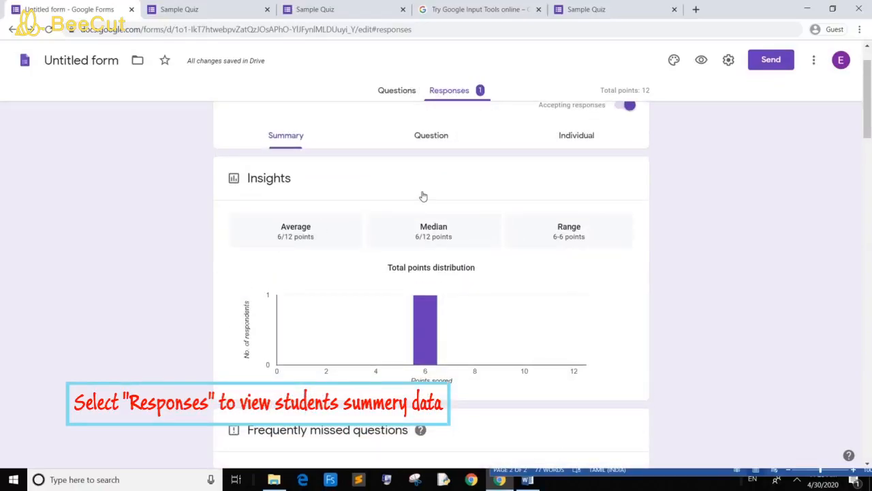
{"action": "scroll", "coordinate": [423, 195], "scroll_direction": "up", "scroll_amount": 1}
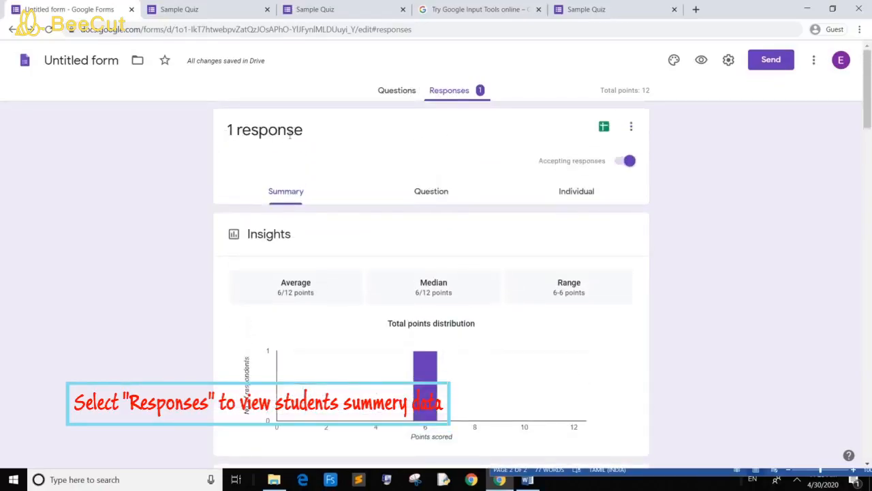
{"action": "scroll", "coordinate": [286, 198], "scroll_direction": "down", "scroll_amount": 2}
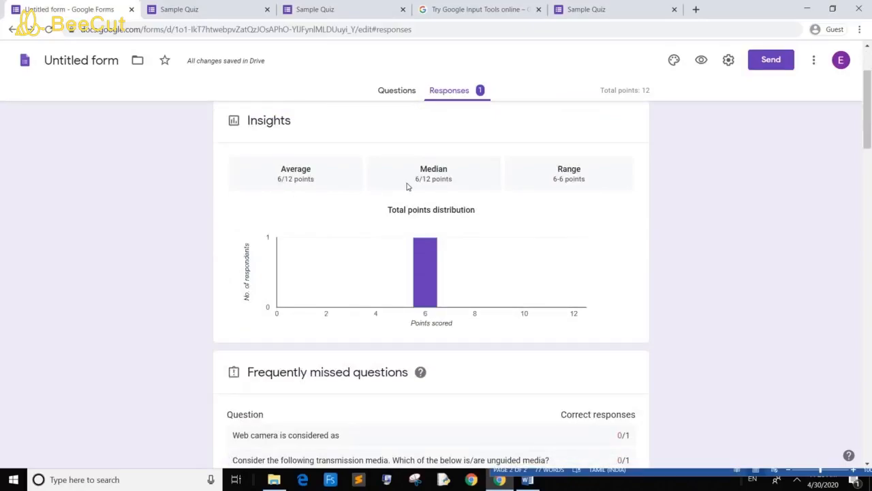
{"action": "scroll", "coordinate": [479, 197], "scroll_direction": "down", "scroll_amount": 5}
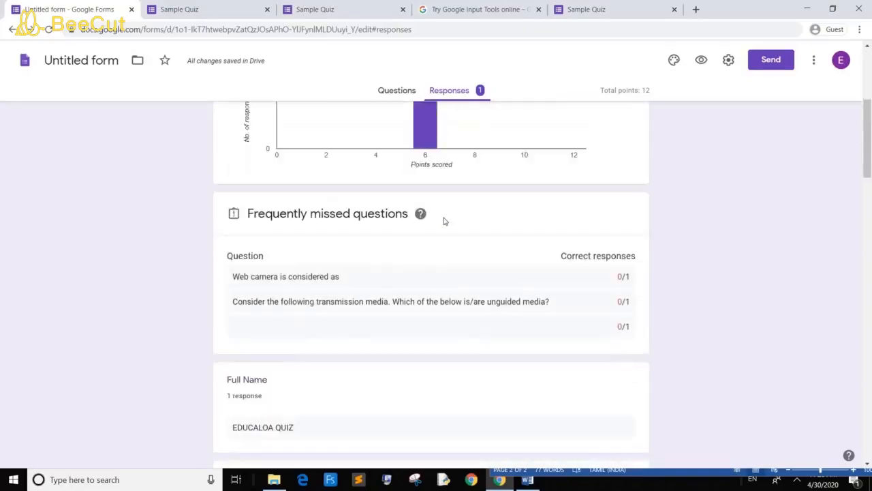
{"action": "scroll", "coordinate": [383, 260], "scroll_direction": "down", "scroll_amount": 2}
{"action": "mouse_move", "coordinate": [401, 238]}
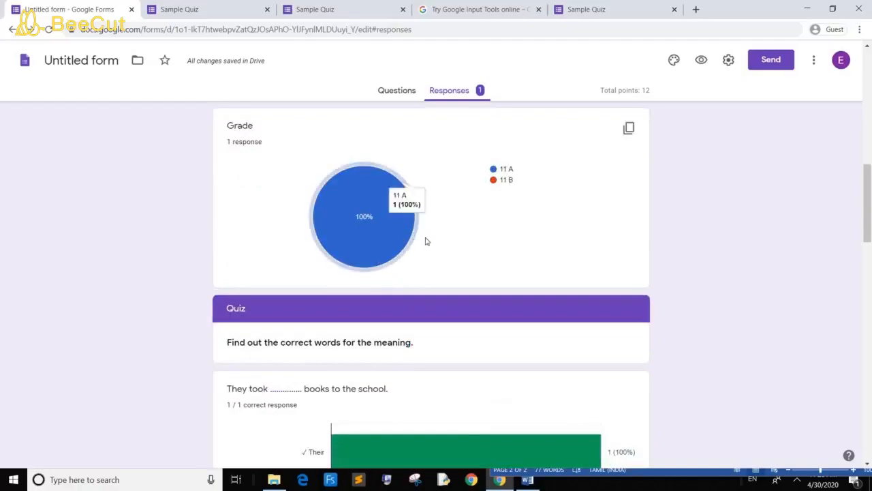
{"action": "scroll", "coordinate": [425, 239], "scroll_direction": "down", "scroll_amount": 1}
{"action": "scroll", "coordinate": [425, 241], "scroll_direction": "down", "scroll_amount": 4}
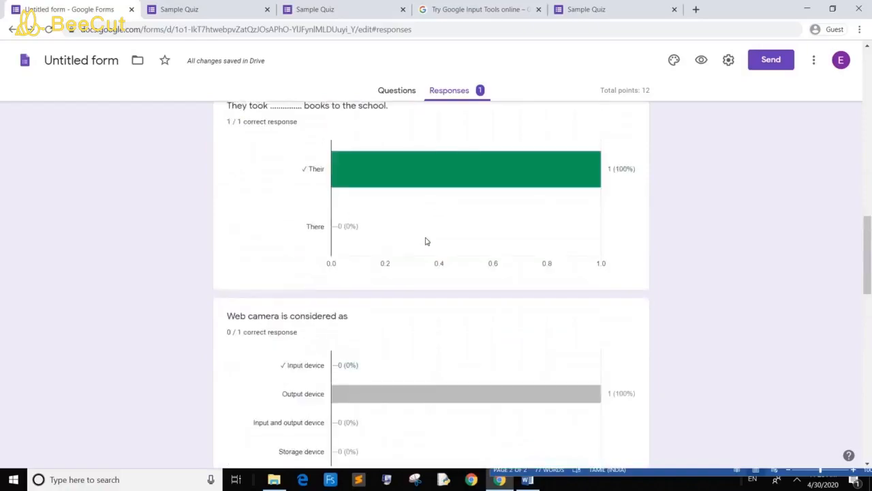
{"action": "scroll", "coordinate": [426, 240], "scroll_direction": "up", "scroll_amount": 8}
{"action": "scroll", "coordinate": [426, 240], "scroll_direction": "up", "scroll_amount": 5}
{"action": "scroll", "coordinate": [426, 240], "scroll_direction": "down", "scroll_amount": 10}
{"action": "scroll", "coordinate": [426, 241], "scroll_direction": "up", "scroll_amount": 6}
{"action": "scroll", "coordinate": [425, 241], "scroll_direction": "up", "scroll_amount": 5}
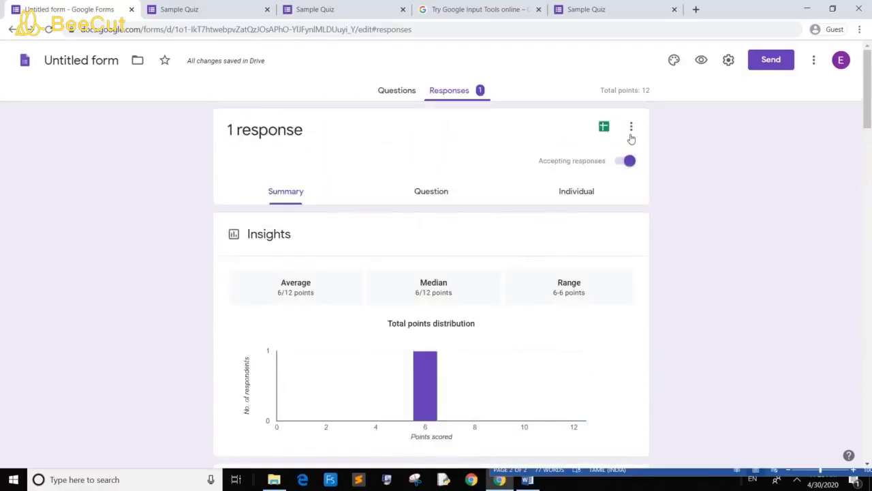
Step: View the additional options for managing the responses, such as downloading them as CSV, and return to the quiz questions
{"action": "left_click", "coordinate": [631, 129]}
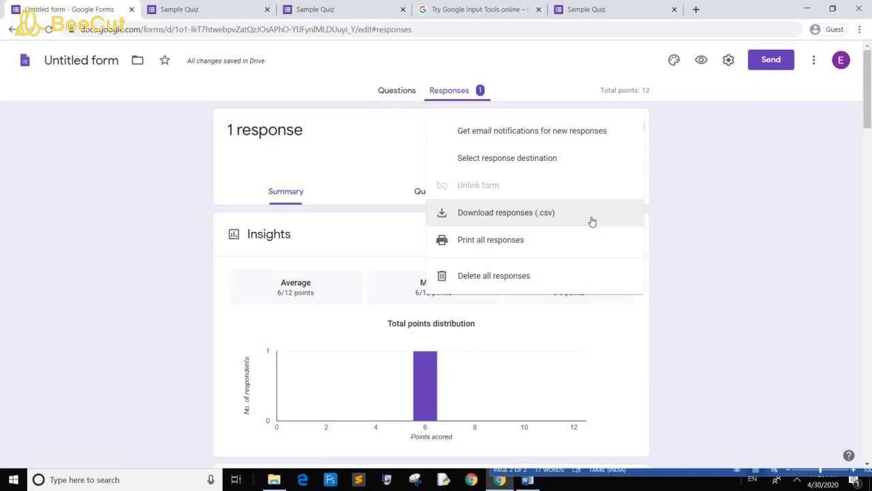
{"action": "left_click", "coordinate": [659, 209]}
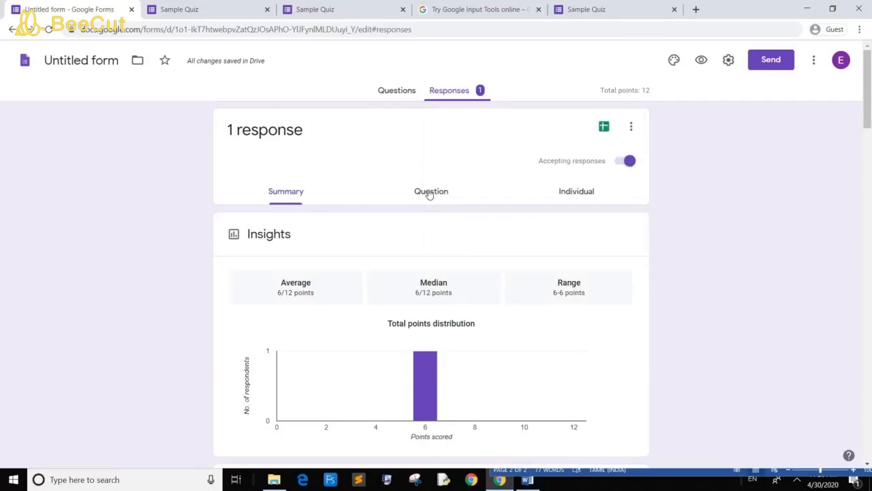
{"action": "left_click", "coordinate": [396, 95]}
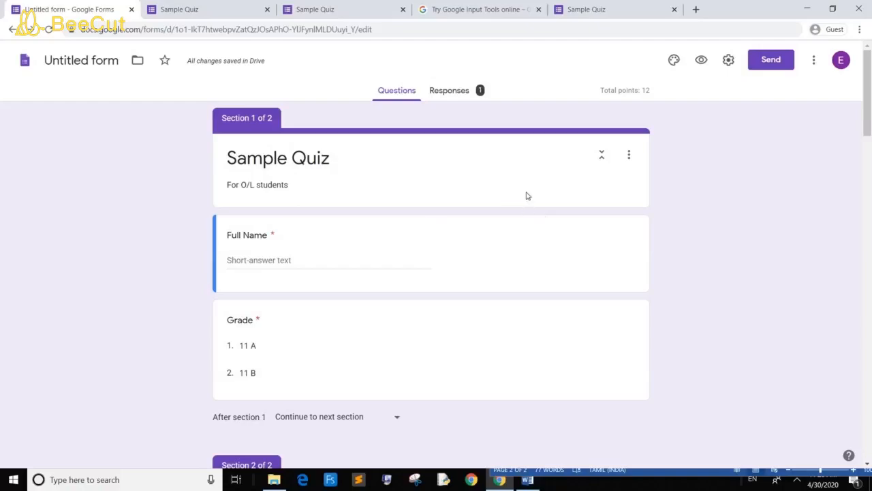
{"action": "left_click", "coordinate": [441, 97]}
{"action": "left_click", "coordinate": [407, 94]}
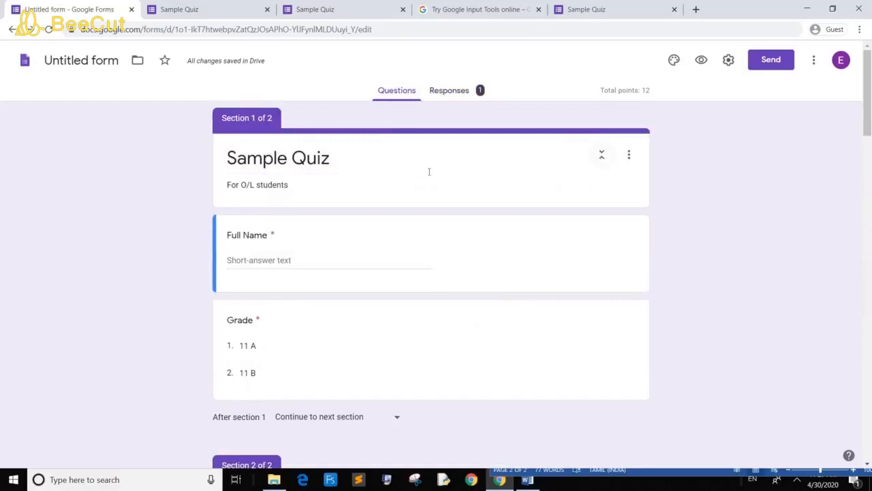